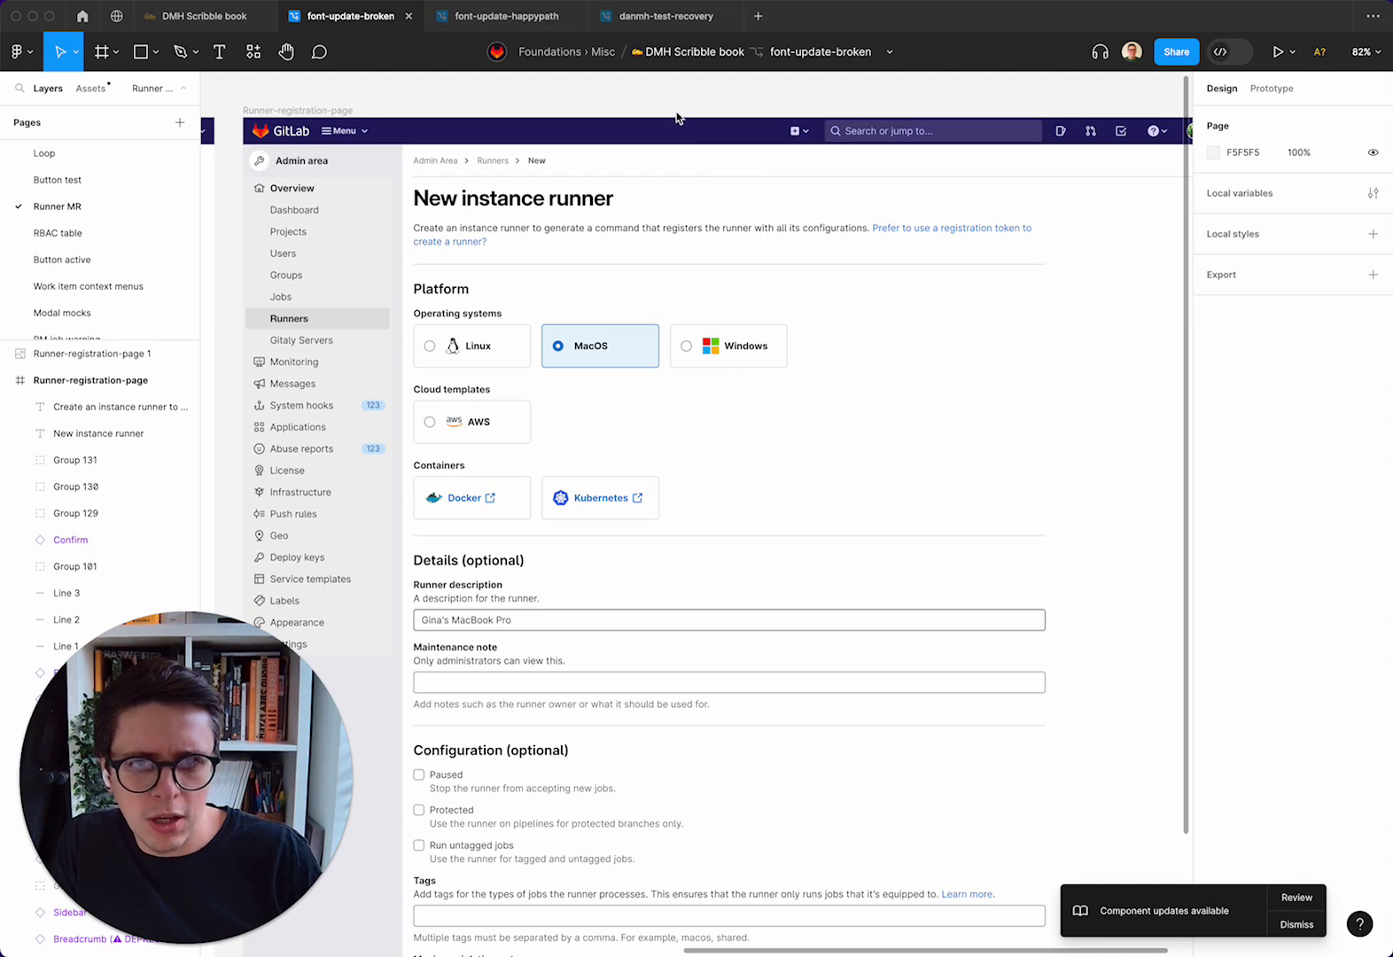
pyautogui.scroll(5, 539, 188)
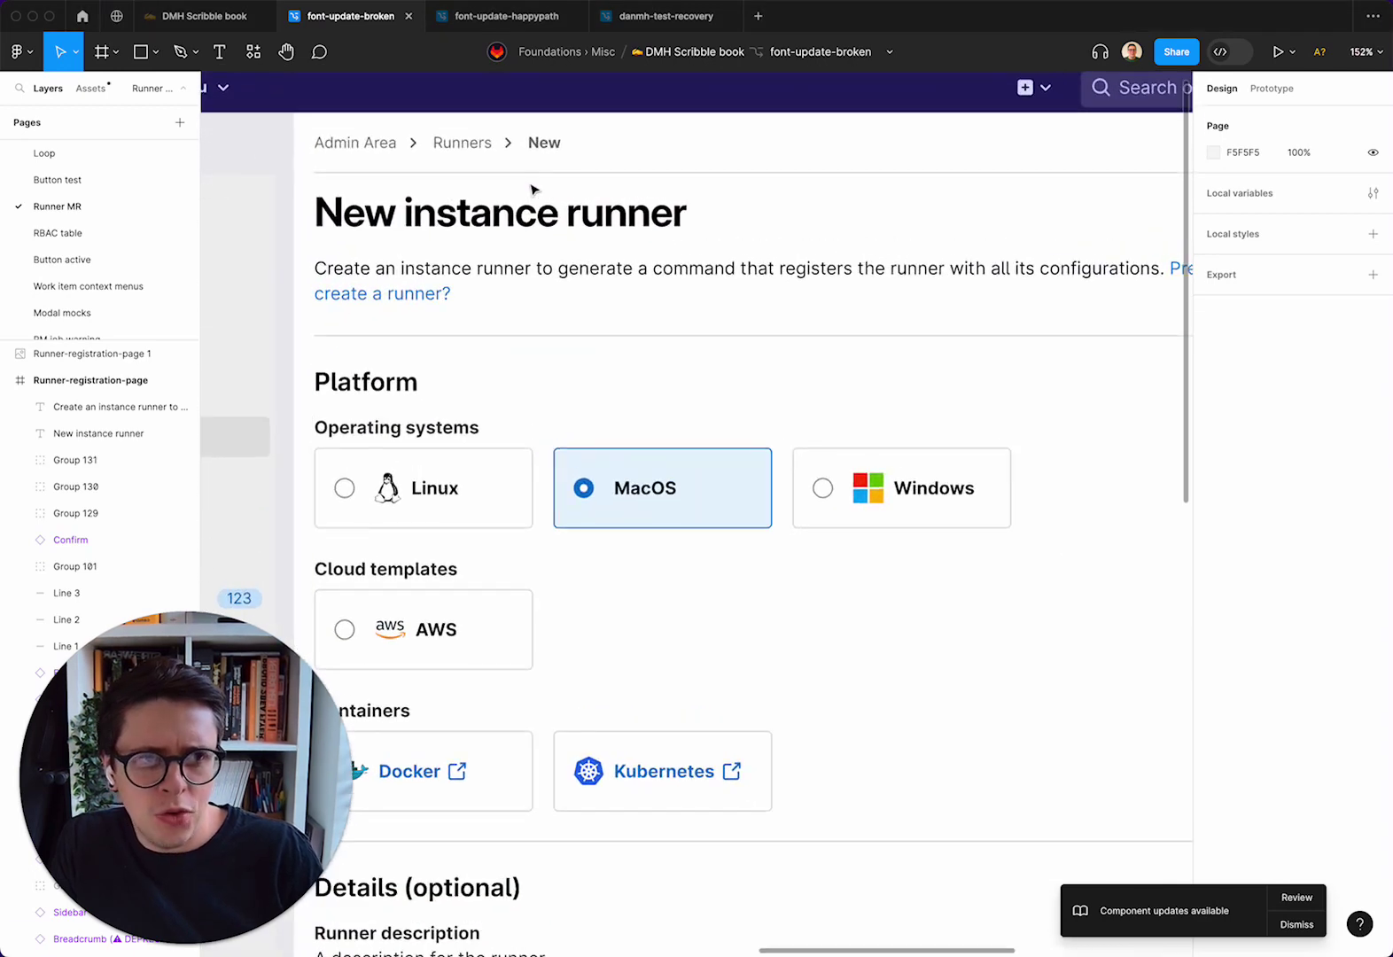
pyautogui.hscroll(-2, 531, 192)
pyautogui.scroll(1, 531, 192)
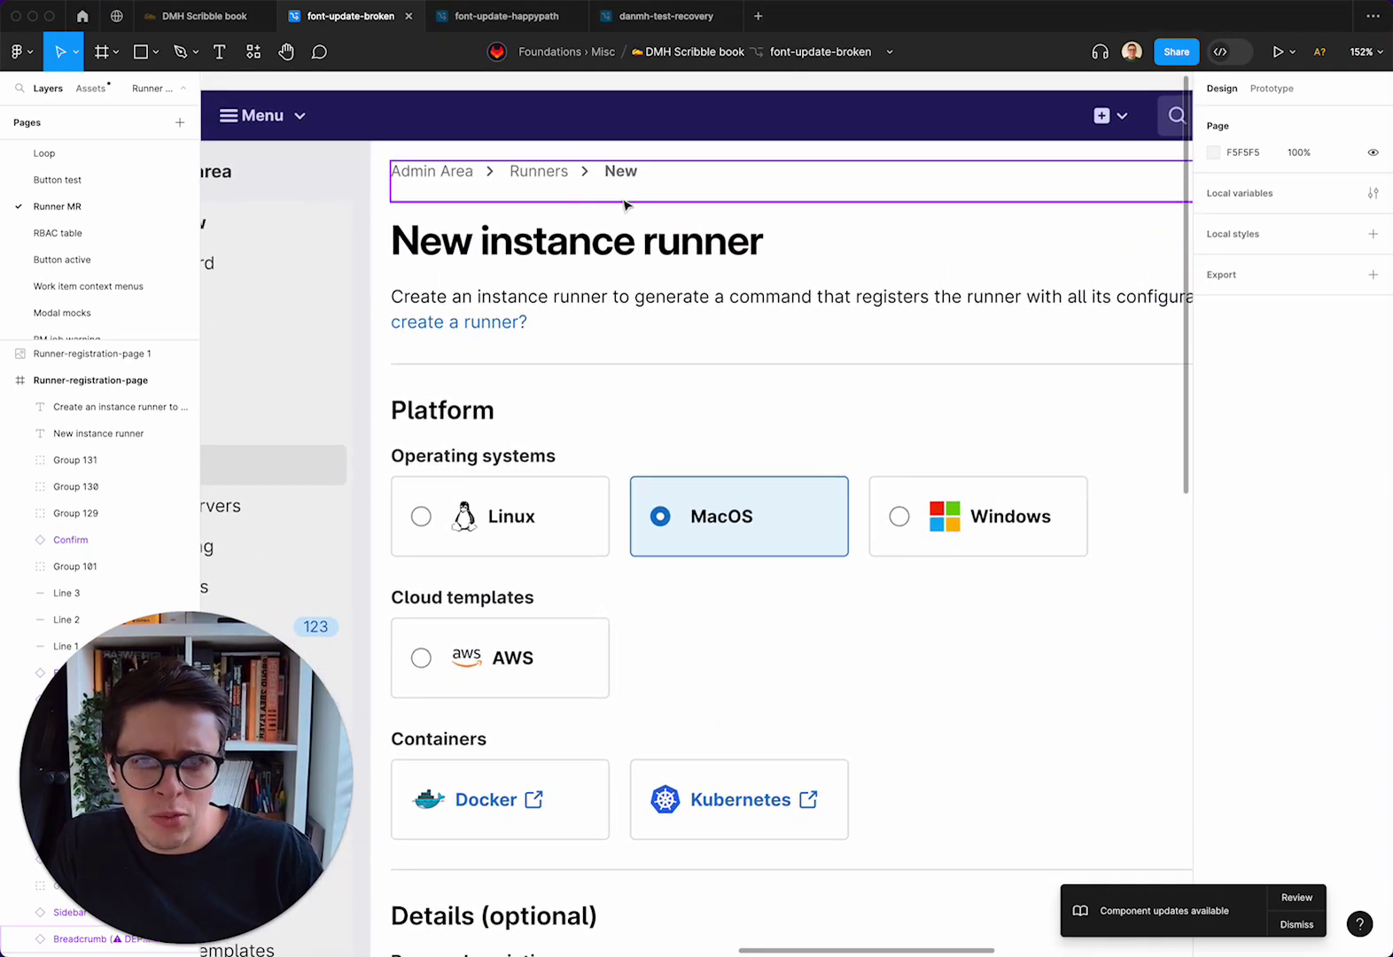
# - Replace the New instance runner heading's missing GitLab Sans fonts, using SemiBold for Semi Bold
pyautogui.click(583, 250)
pyautogui.doubleClick(584, 250)
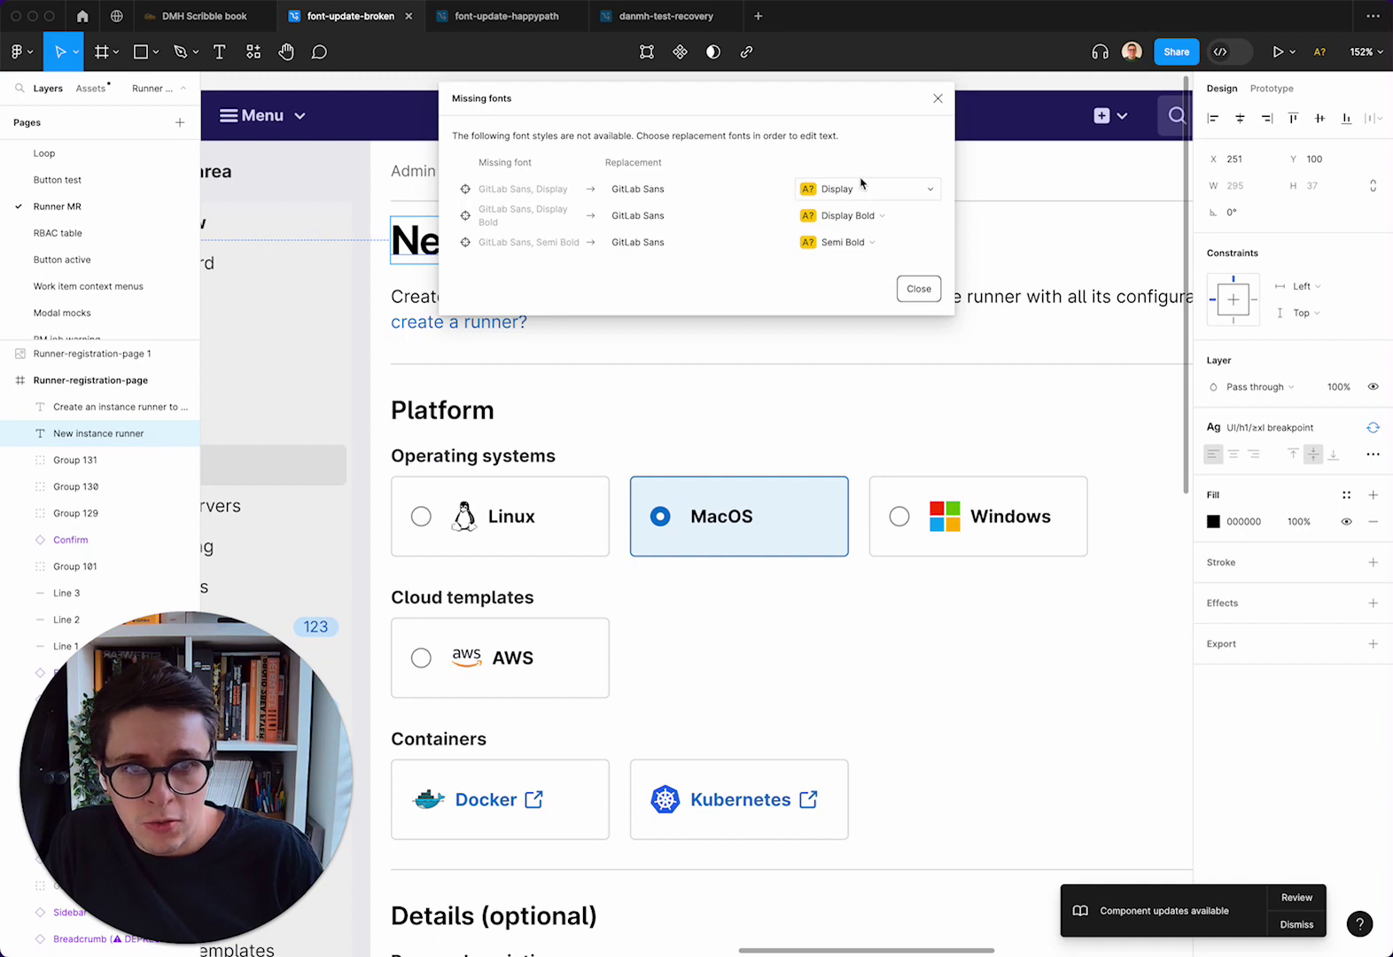
pyautogui.click(866, 216)
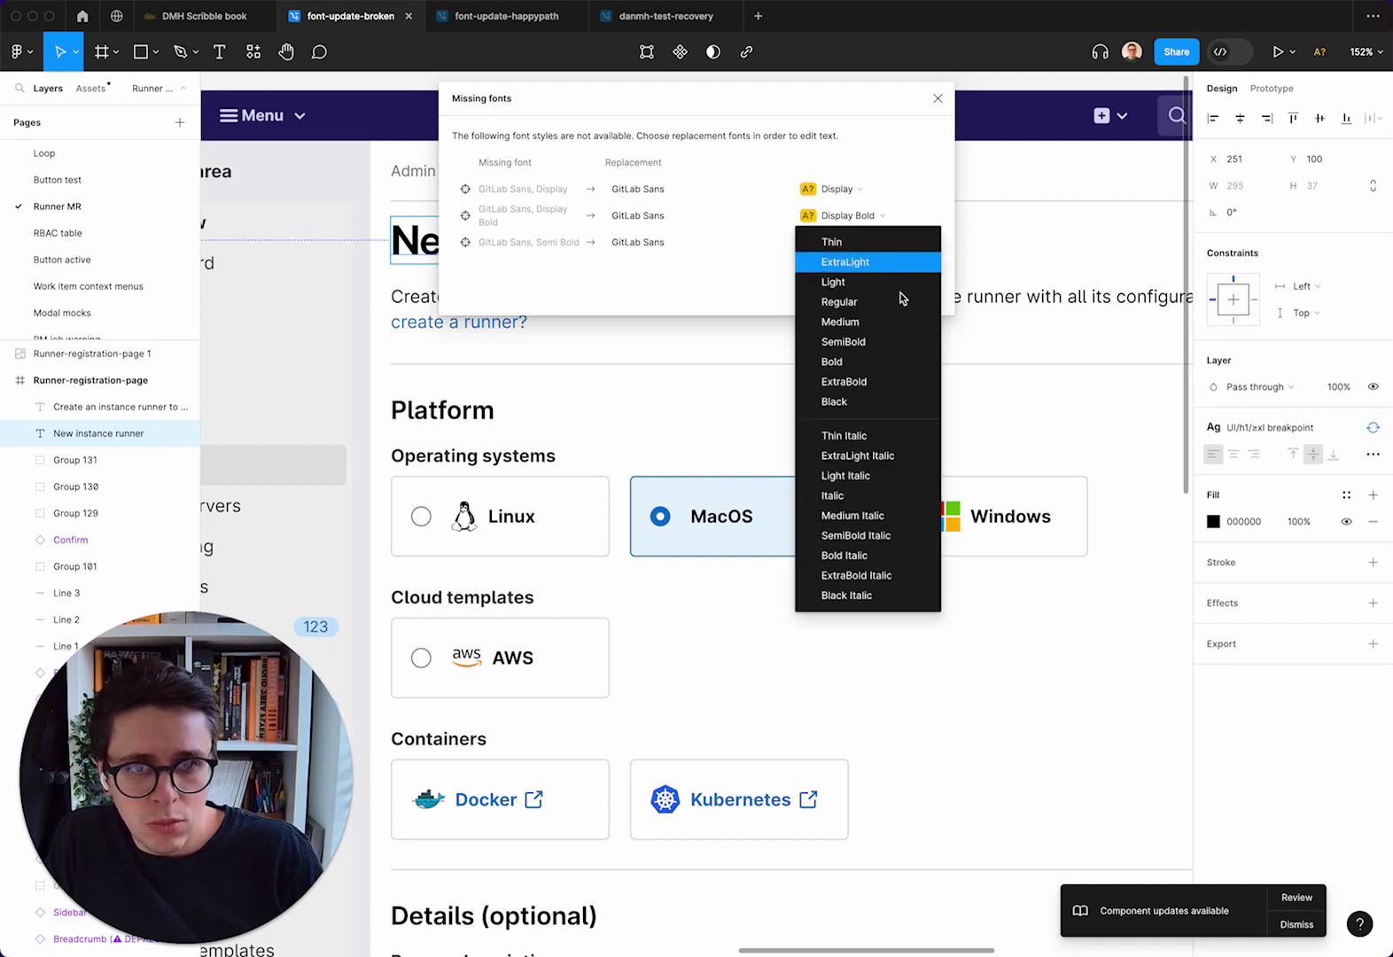
pyautogui.click(860, 341)
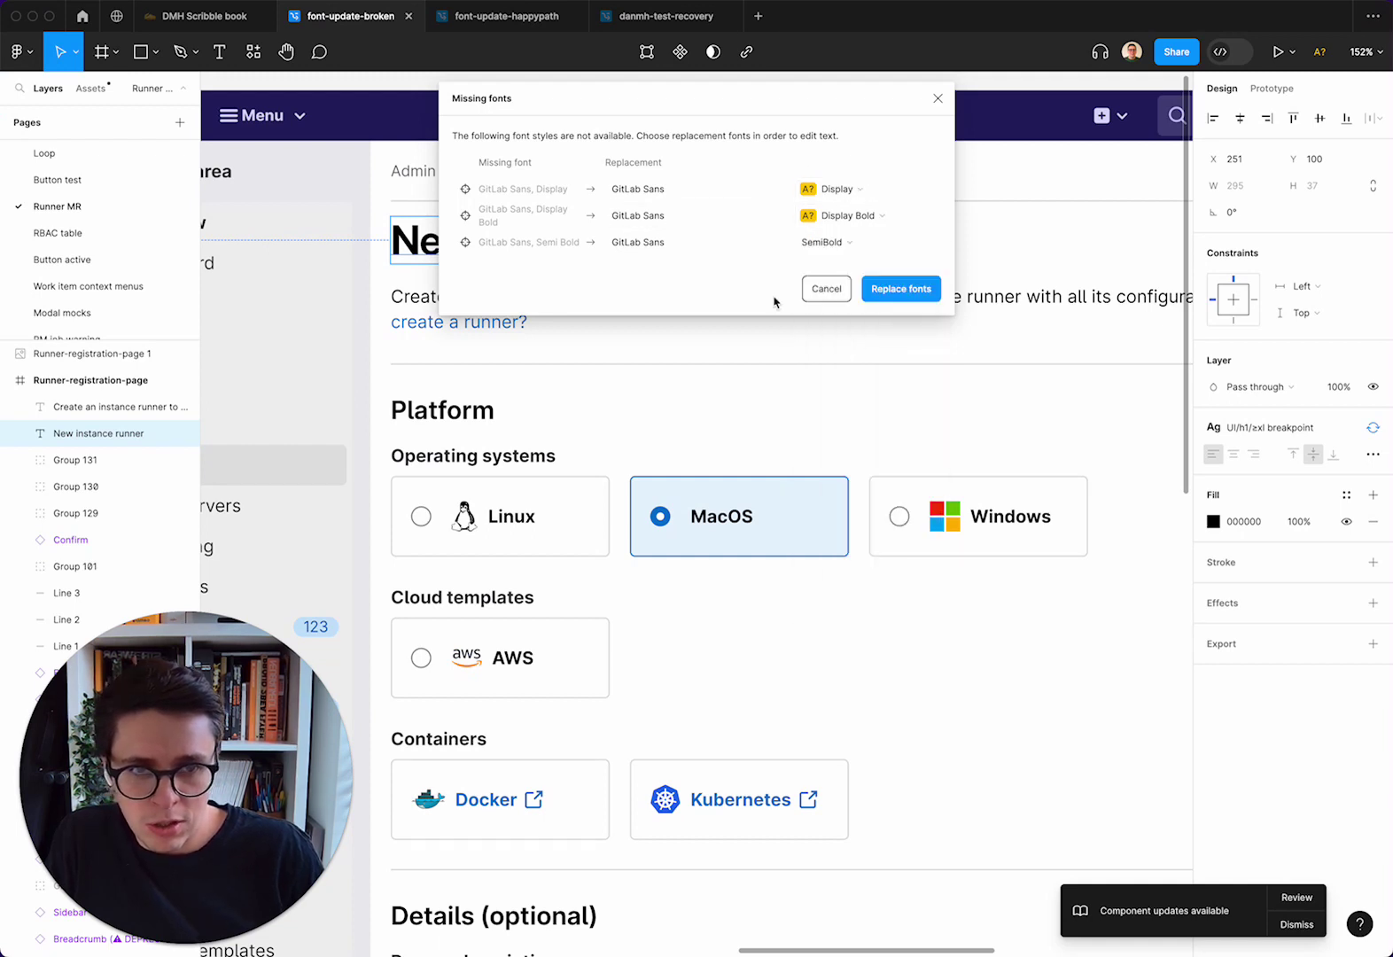
pyautogui.click(912, 293)
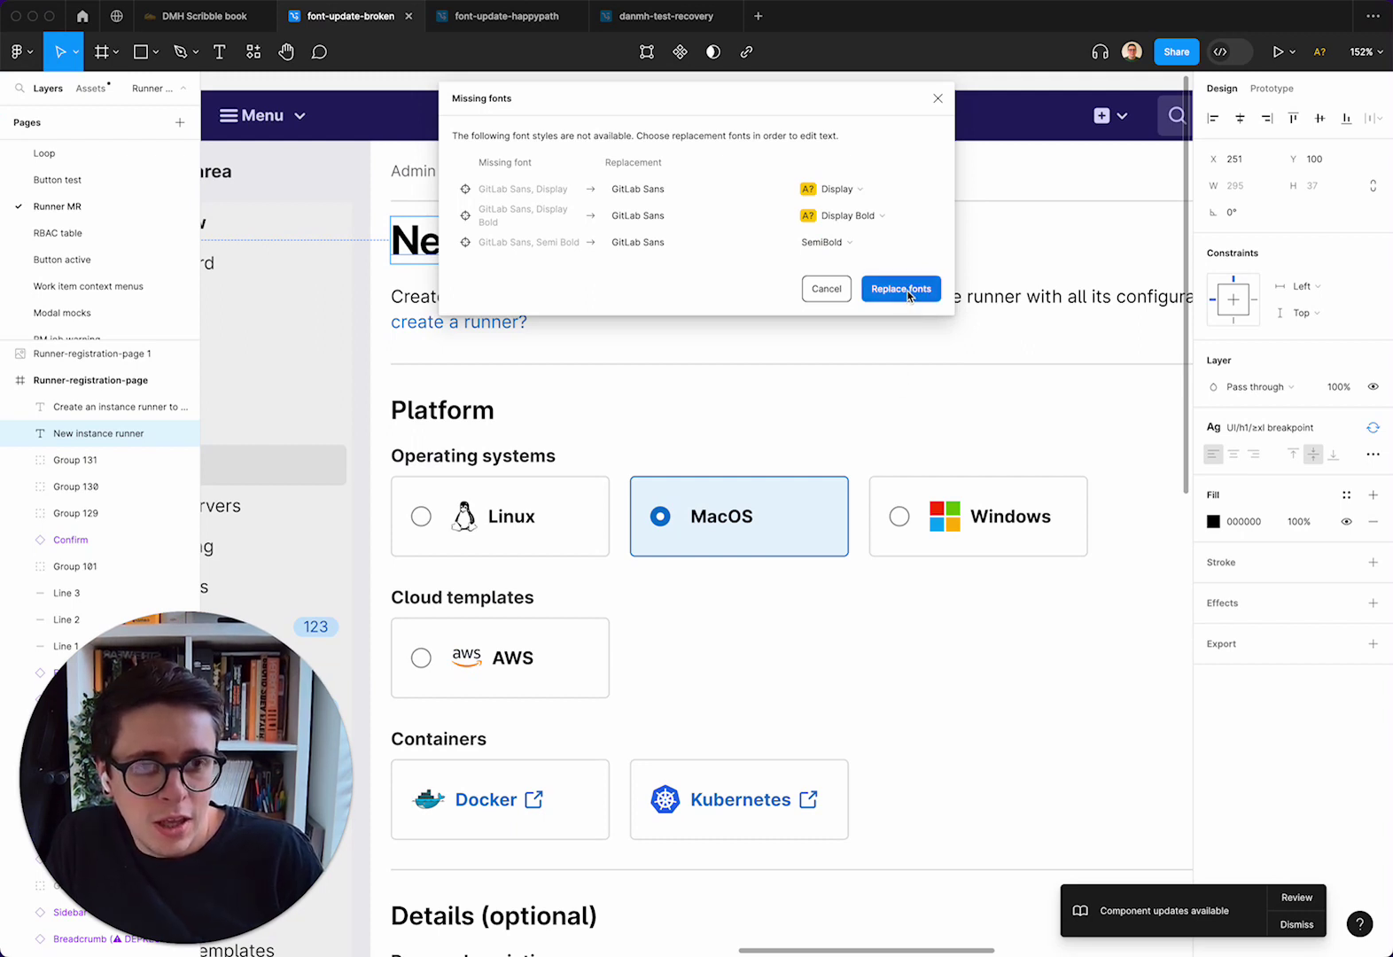
pyautogui.click(910, 291)
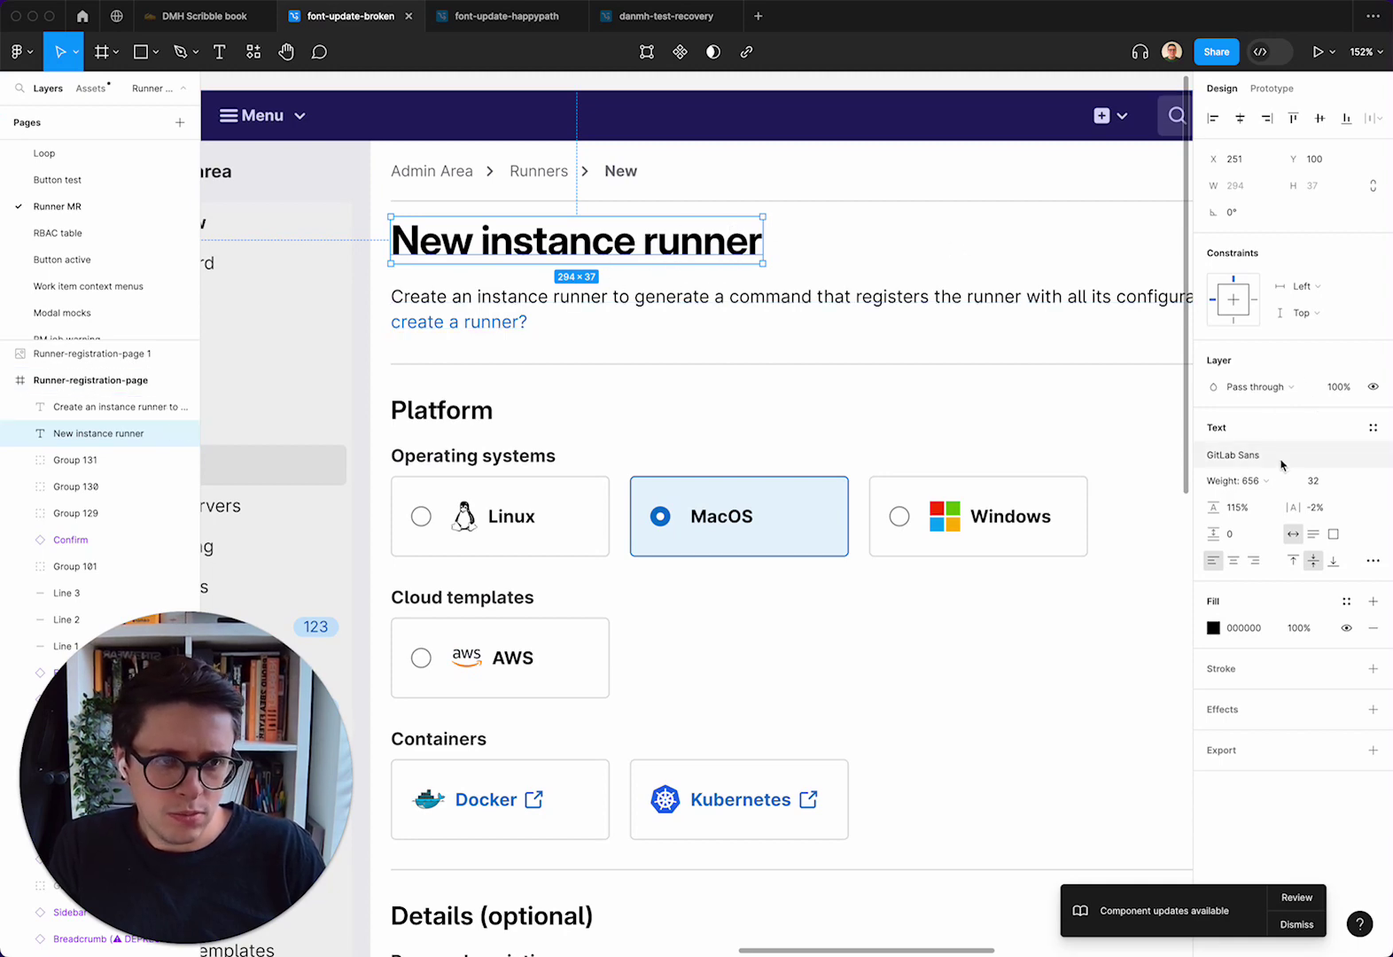
pyautogui.scroll(-5, 723, 565)
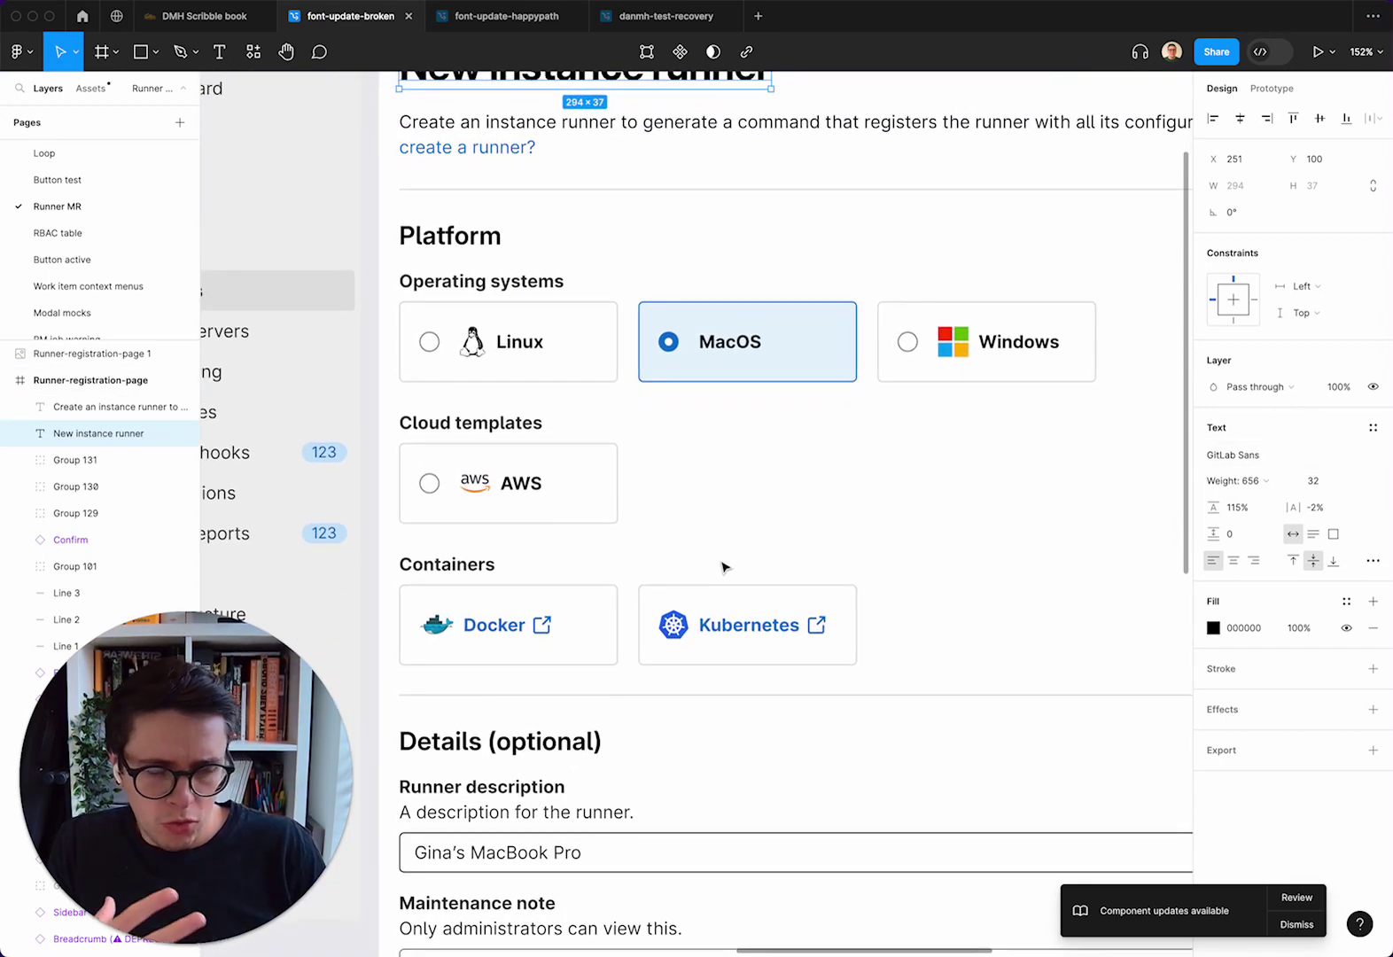
pyautogui.click(501, 747)
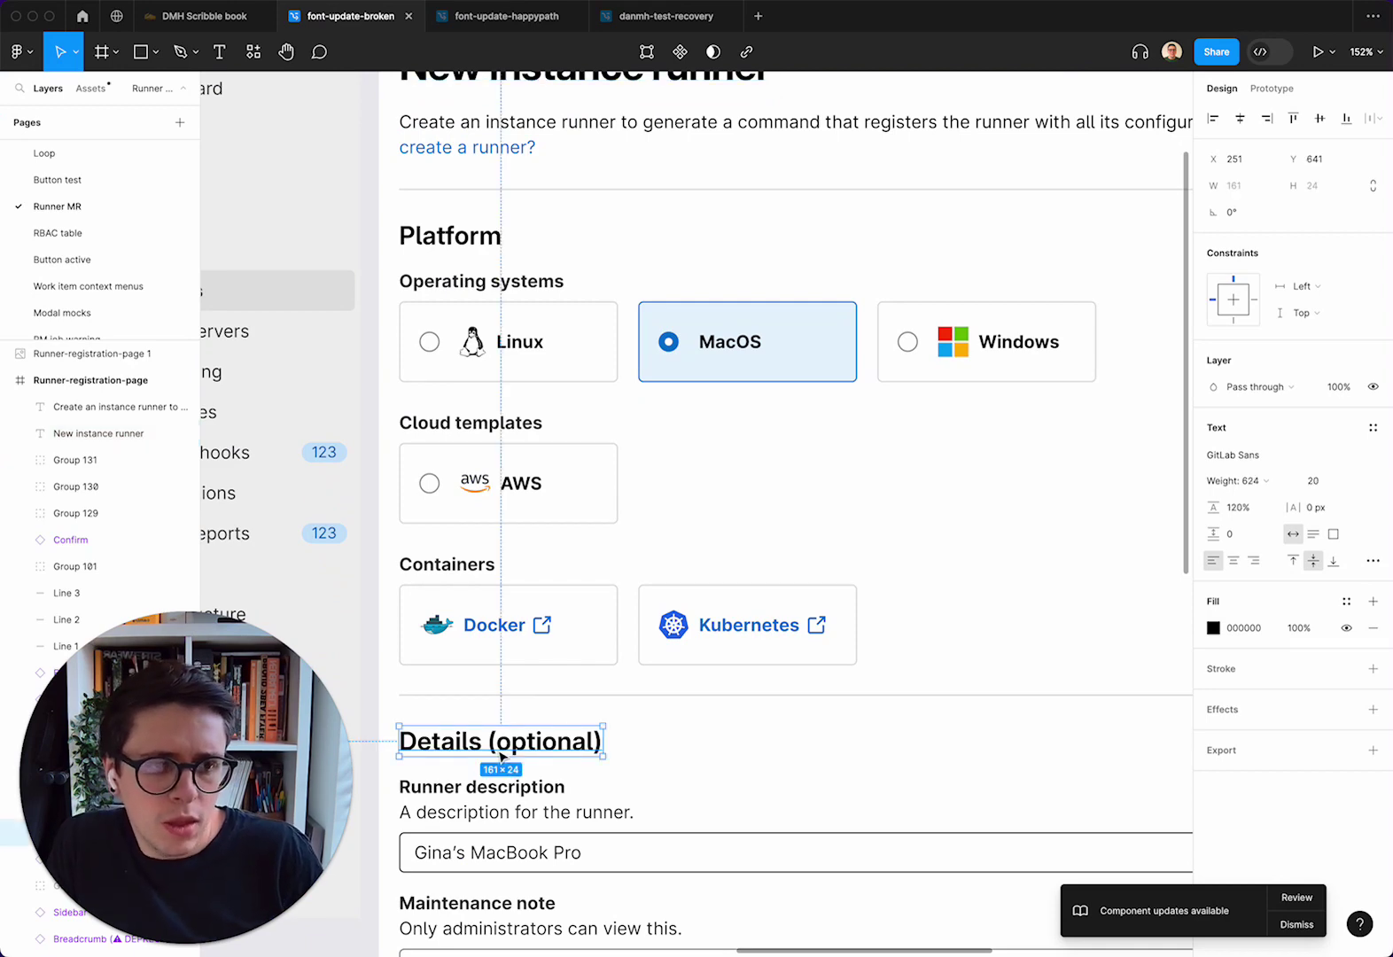
pyautogui.scroll(-5, 500, 757)
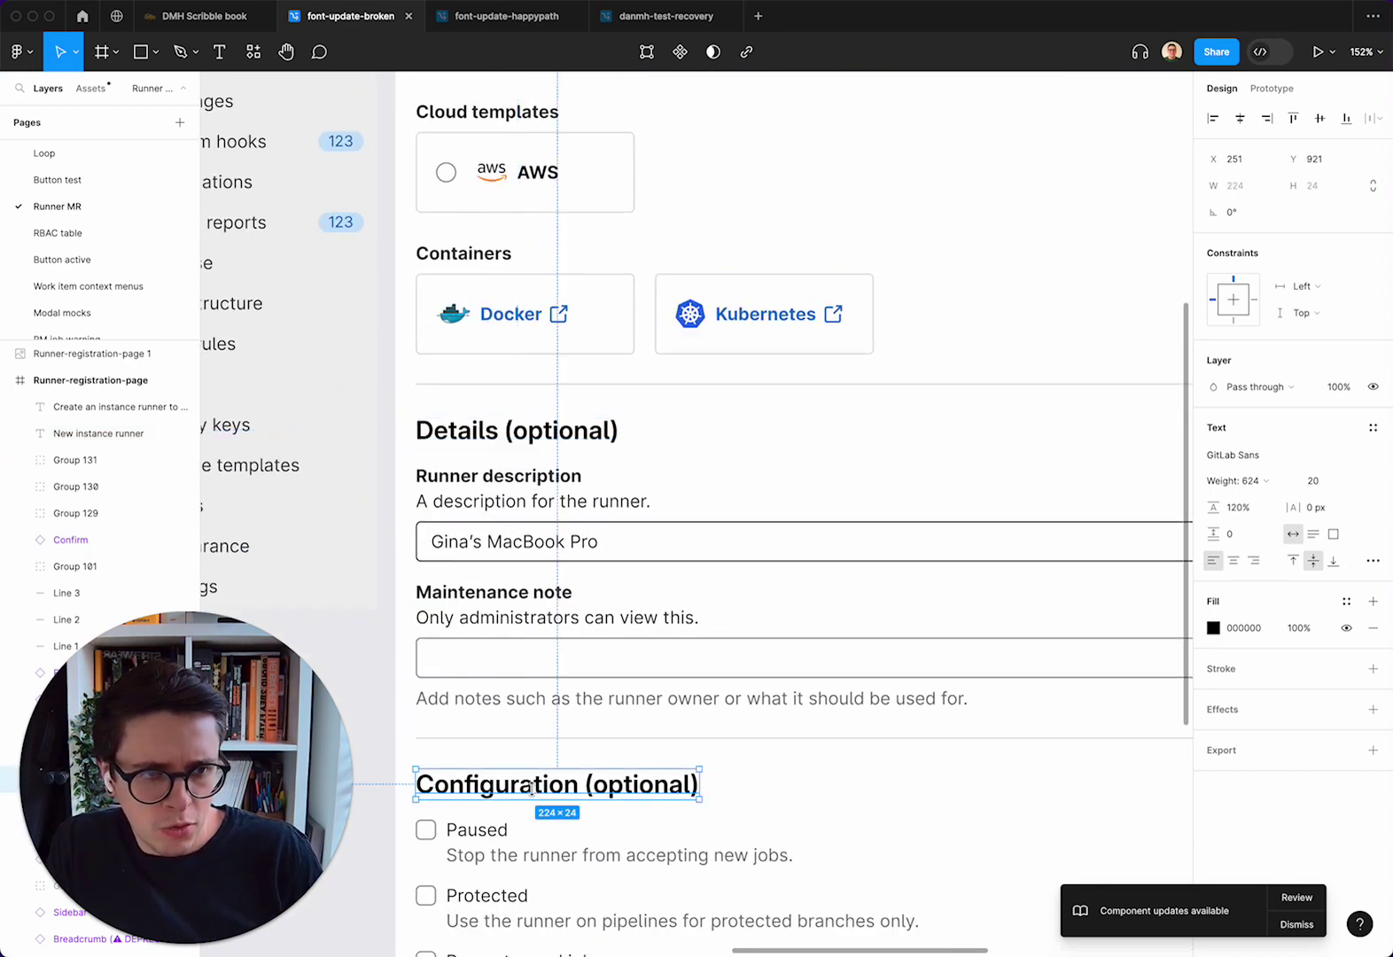
pyautogui.click(512, 783)
pyautogui.scroll(-5, 534, 793)
pyautogui.scroll(-5, 535, 796)
pyautogui.scroll(-1, 536, 795)
pyautogui.scroll(10, 535, 794)
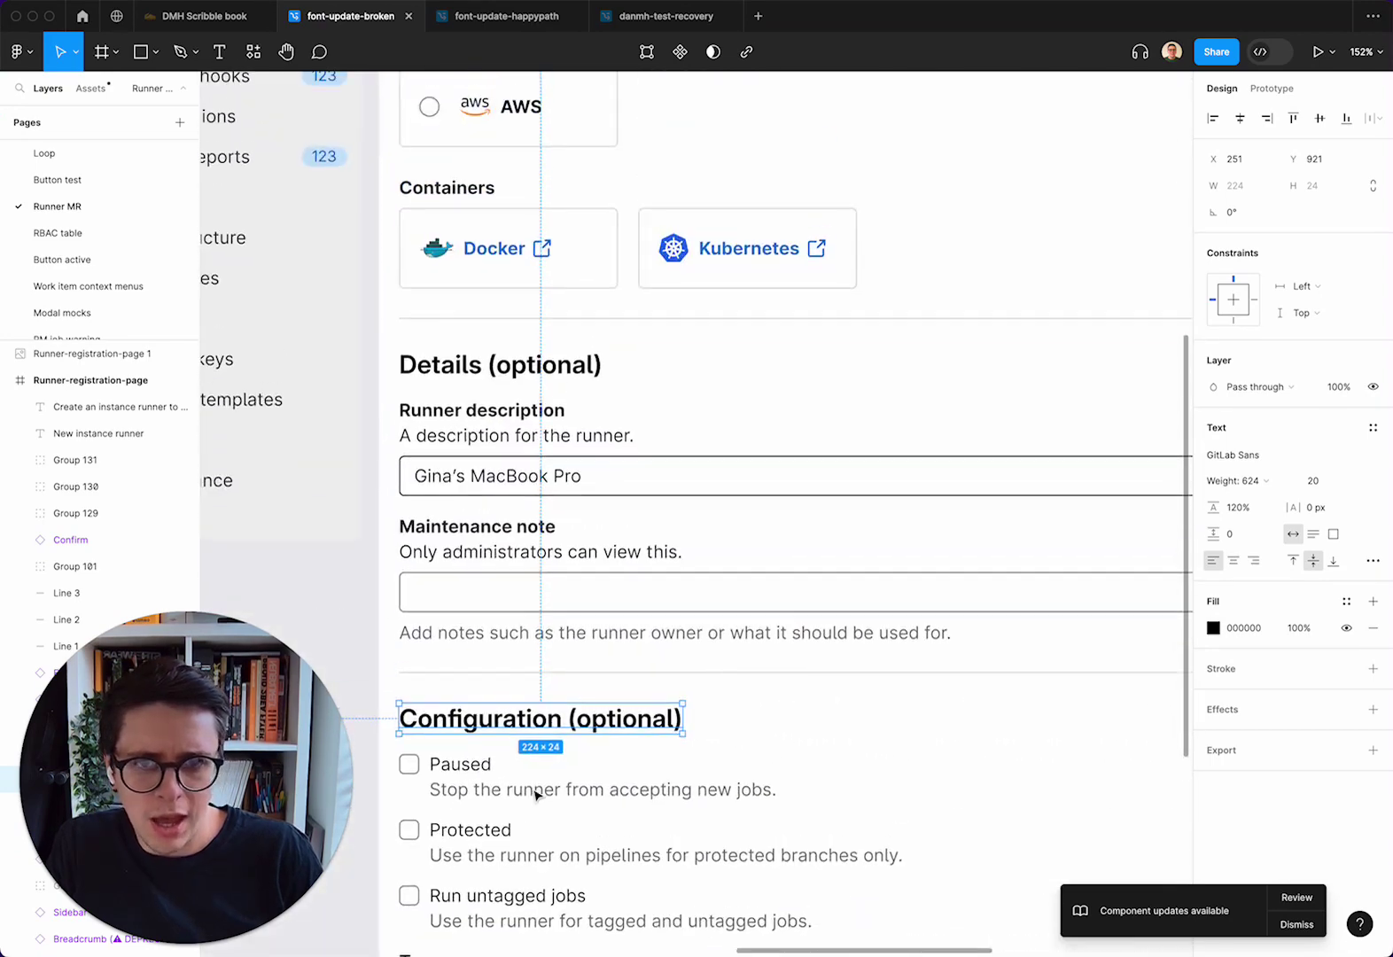
pyautogui.scroll(2, 535, 795)
pyautogui.hscroll(-1, 536, 796)
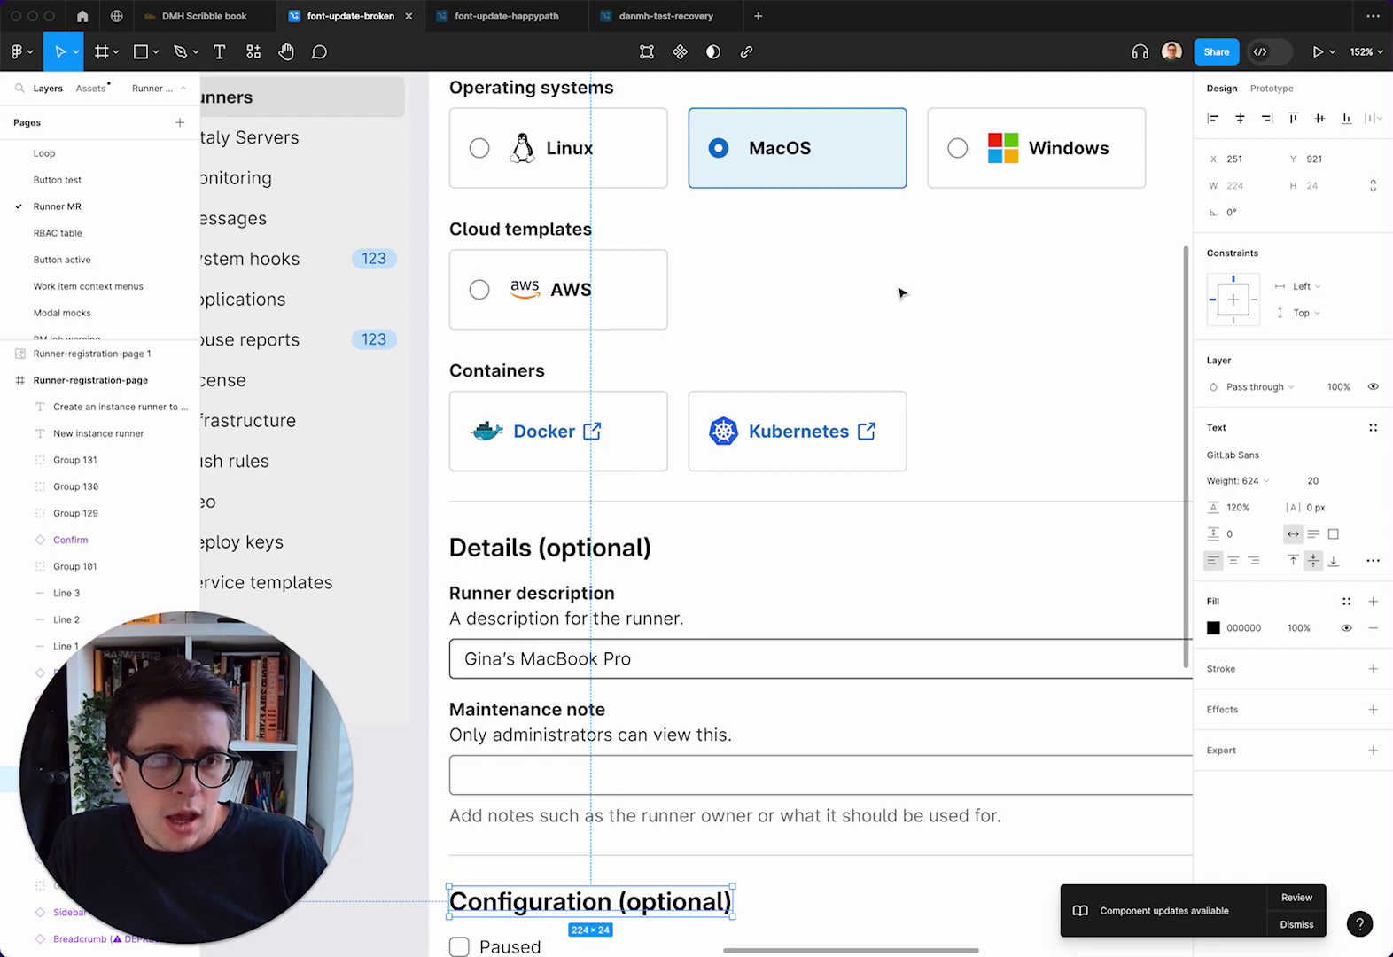
pyautogui.scroll(4, 899, 292)
pyautogui.hscroll(1, 899, 291)
pyautogui.scroll(2, 898, 291)
pyautogui.scroll(1, 898, 292)
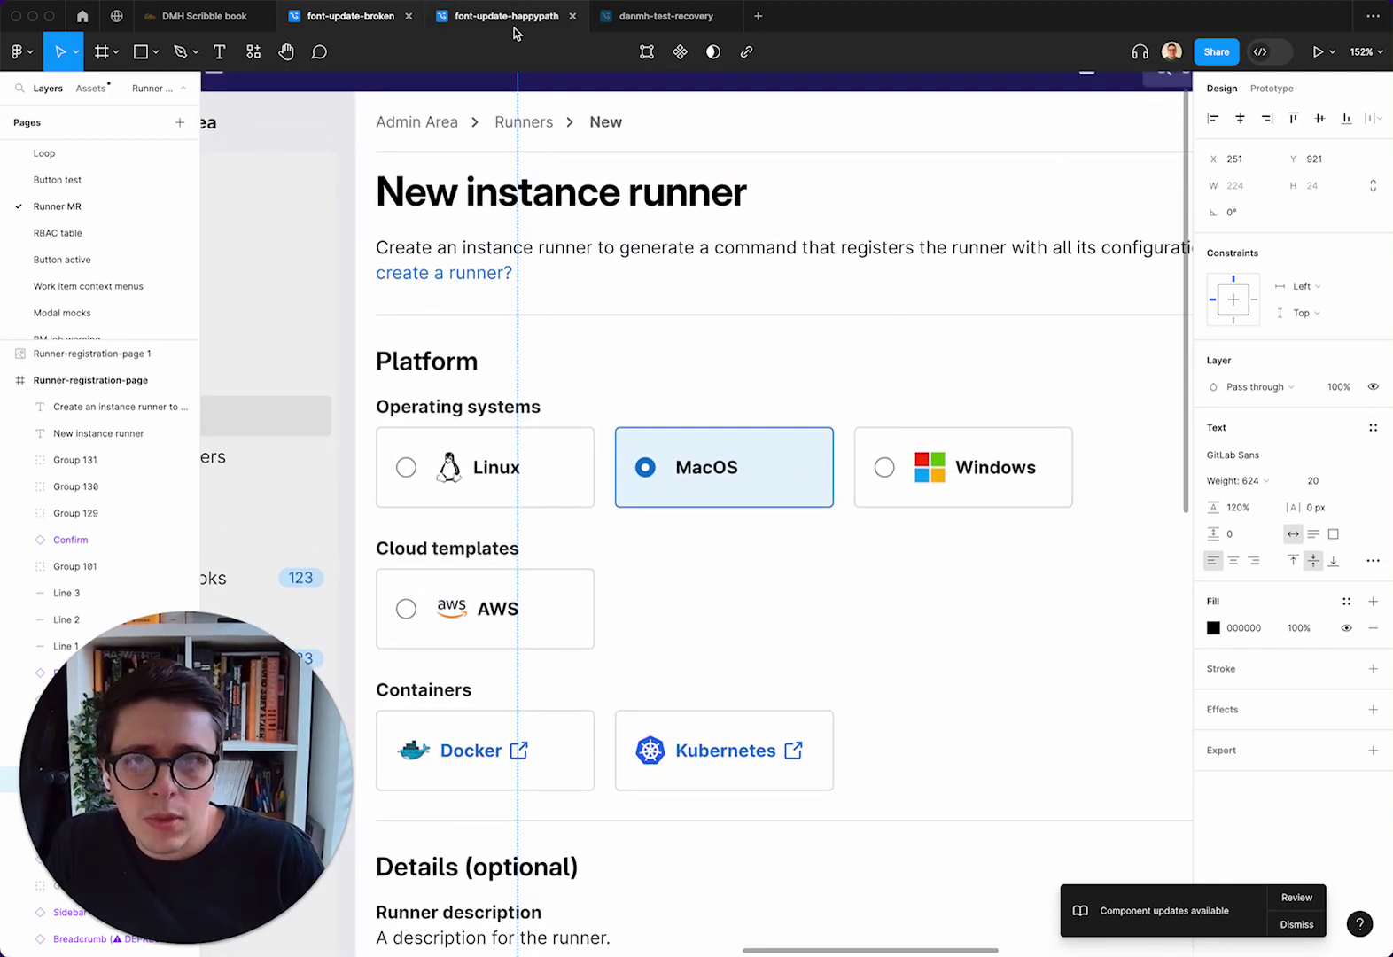
pyautogui.moveTo(506, 16)
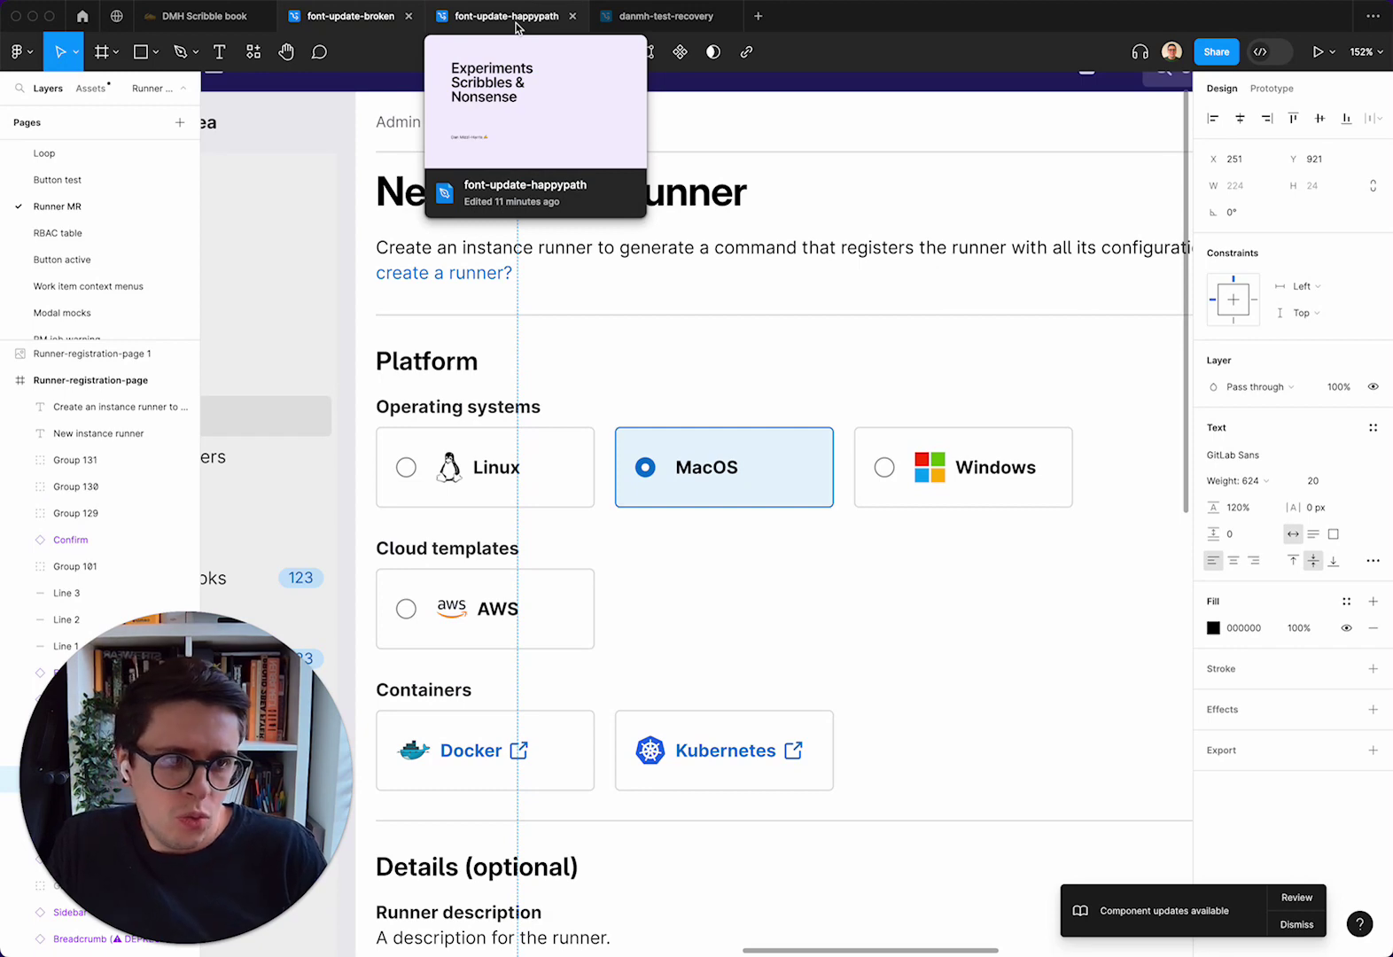
# - In font-update-happypath, accept the UI/h2, UI/h4 and UI/Label style updates, then update all
pyautogui.click(518, 28)
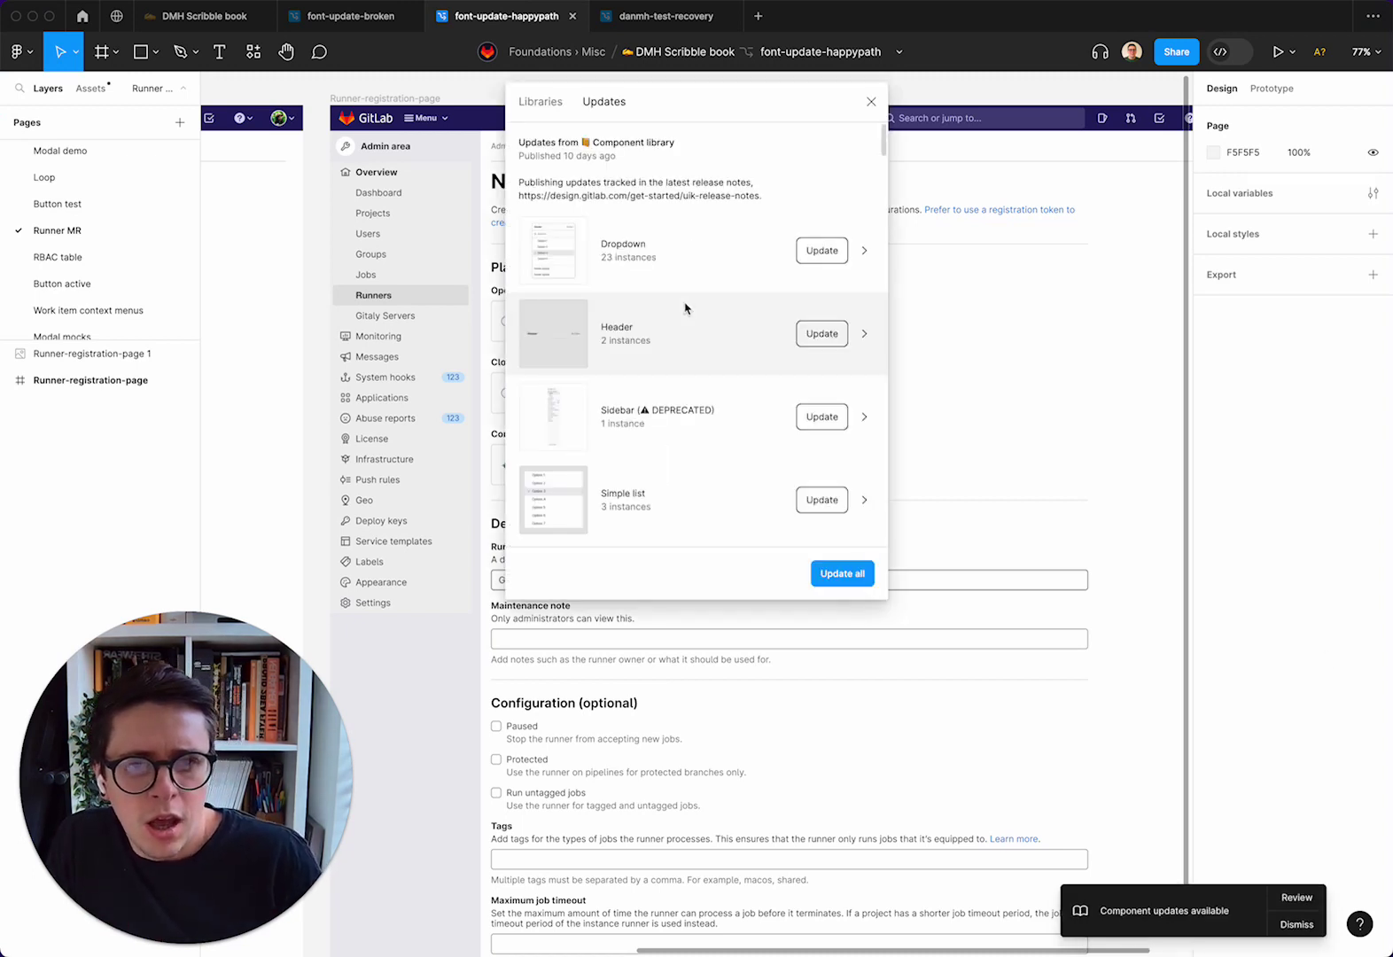
pyautogui.scroll(-3, 685, 308)
pyautogui.scroll(5, 685, 309)
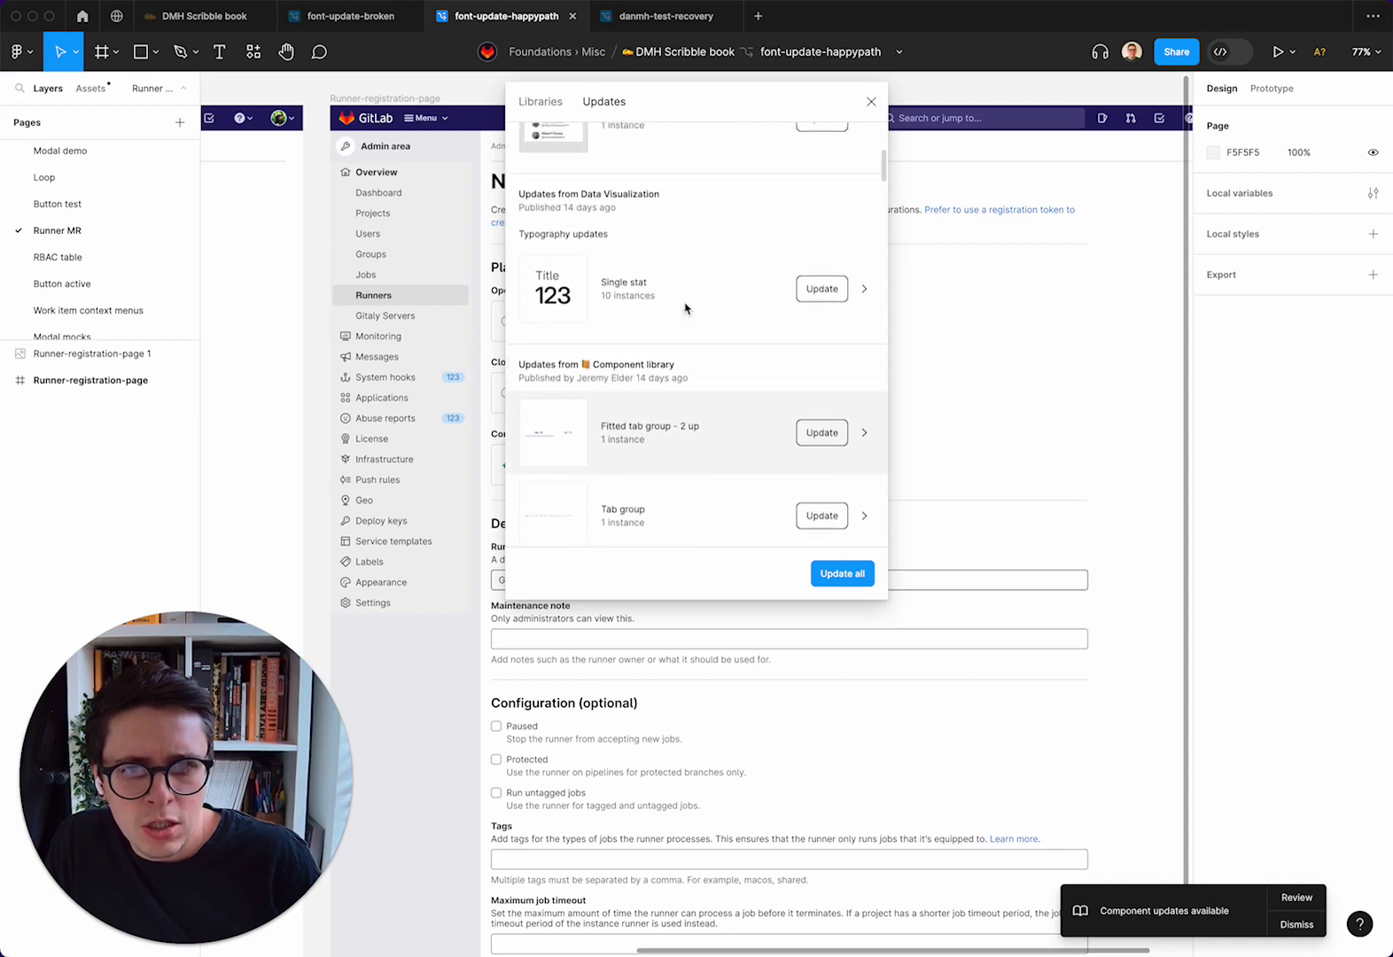
pyautogui.scroll(-5, 684, 309)
pyautogui.scroll(2, 685, 308)
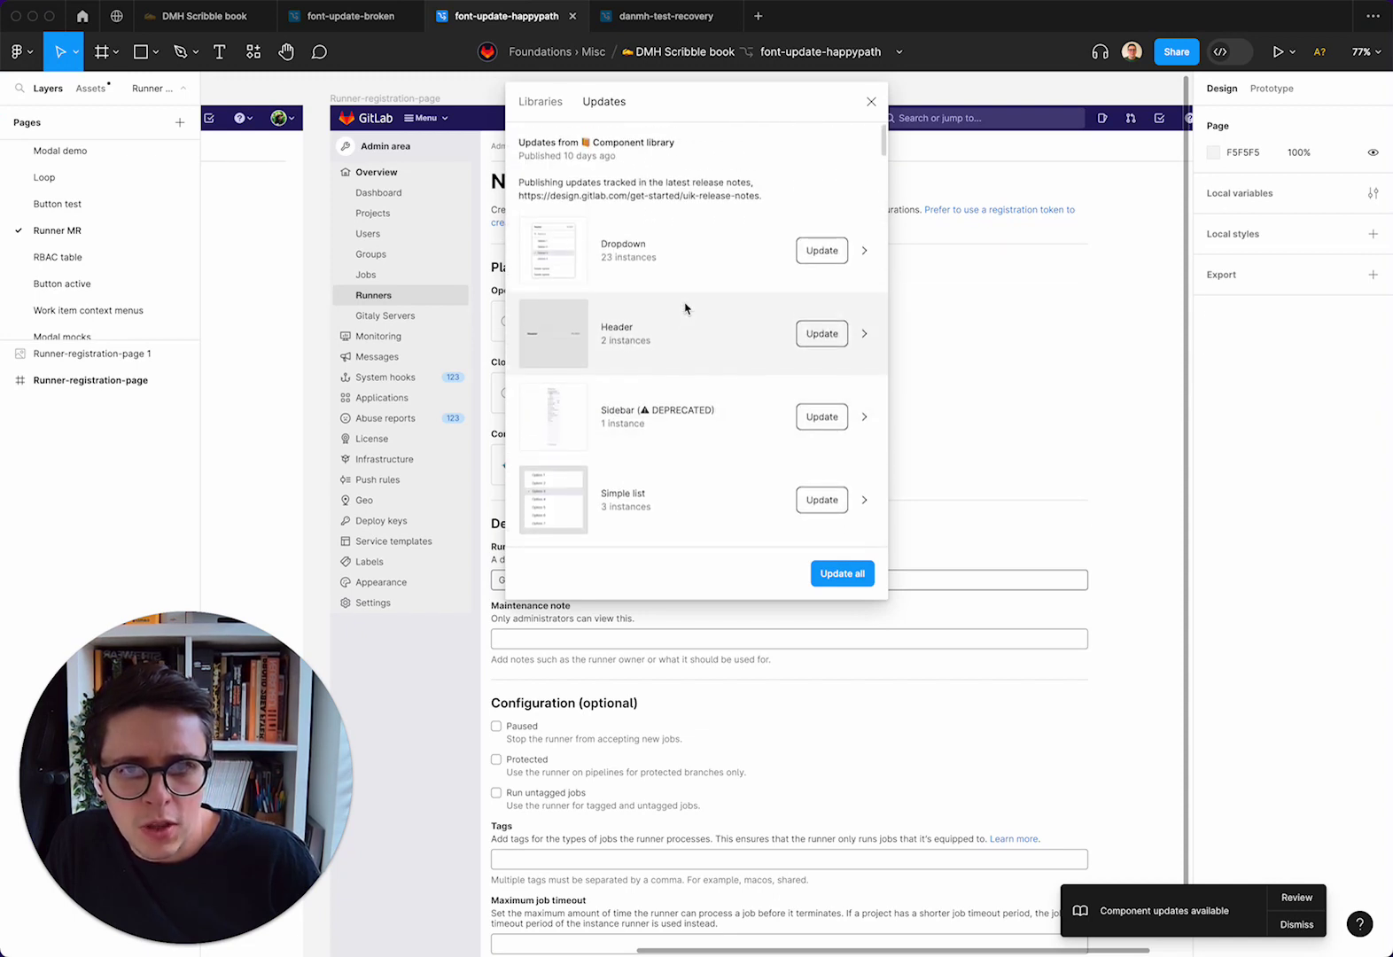
pyautogui.scroll(-5, 684, 309)
pyautogui.scroll(-2, 685, 309)
pyautogui.scroll(-1, 683, 310)
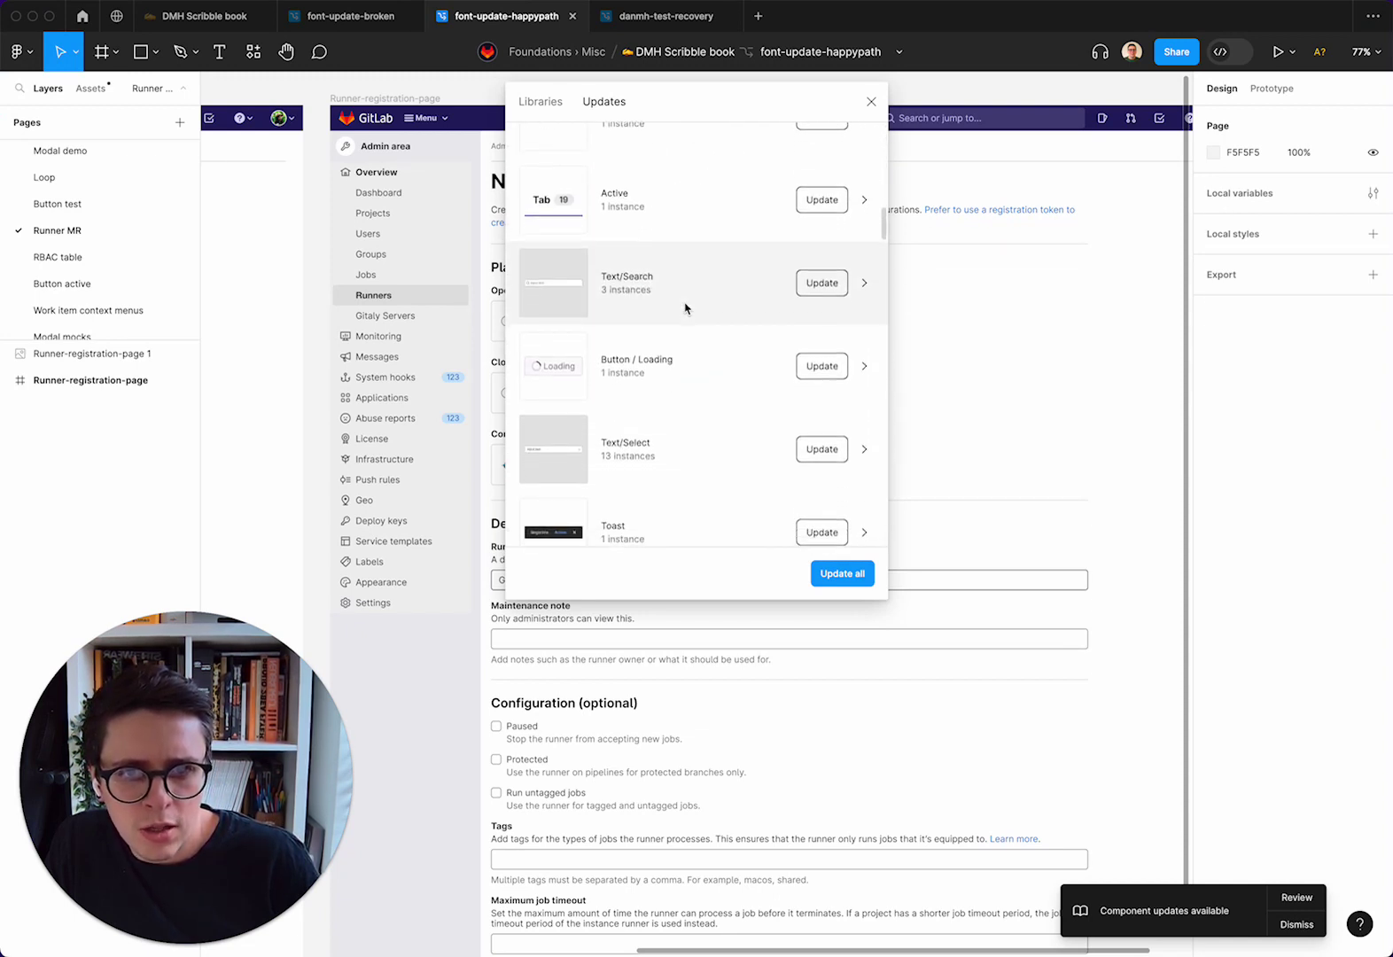
pyautogui.scroll(-4, 684, 309)
pyautogui.scroll(-4, 685, 309)
pyautogui.scroll(-4, 684, 309)
pyautogui.scroll(-4, 684, 309)
pyautogui.scroll(-4, 685, 310)
pyautogui.scroll(-3, 685, 309)
pyautogui.scroll(3, 684, 308)
pyautogui.scroll(3, 684, 308)
pyautogui.scroll(-2, 684, 309)
pyautogui.scroll(3, 684, 309)
pyautogui.scroll(-4, 684, 308)
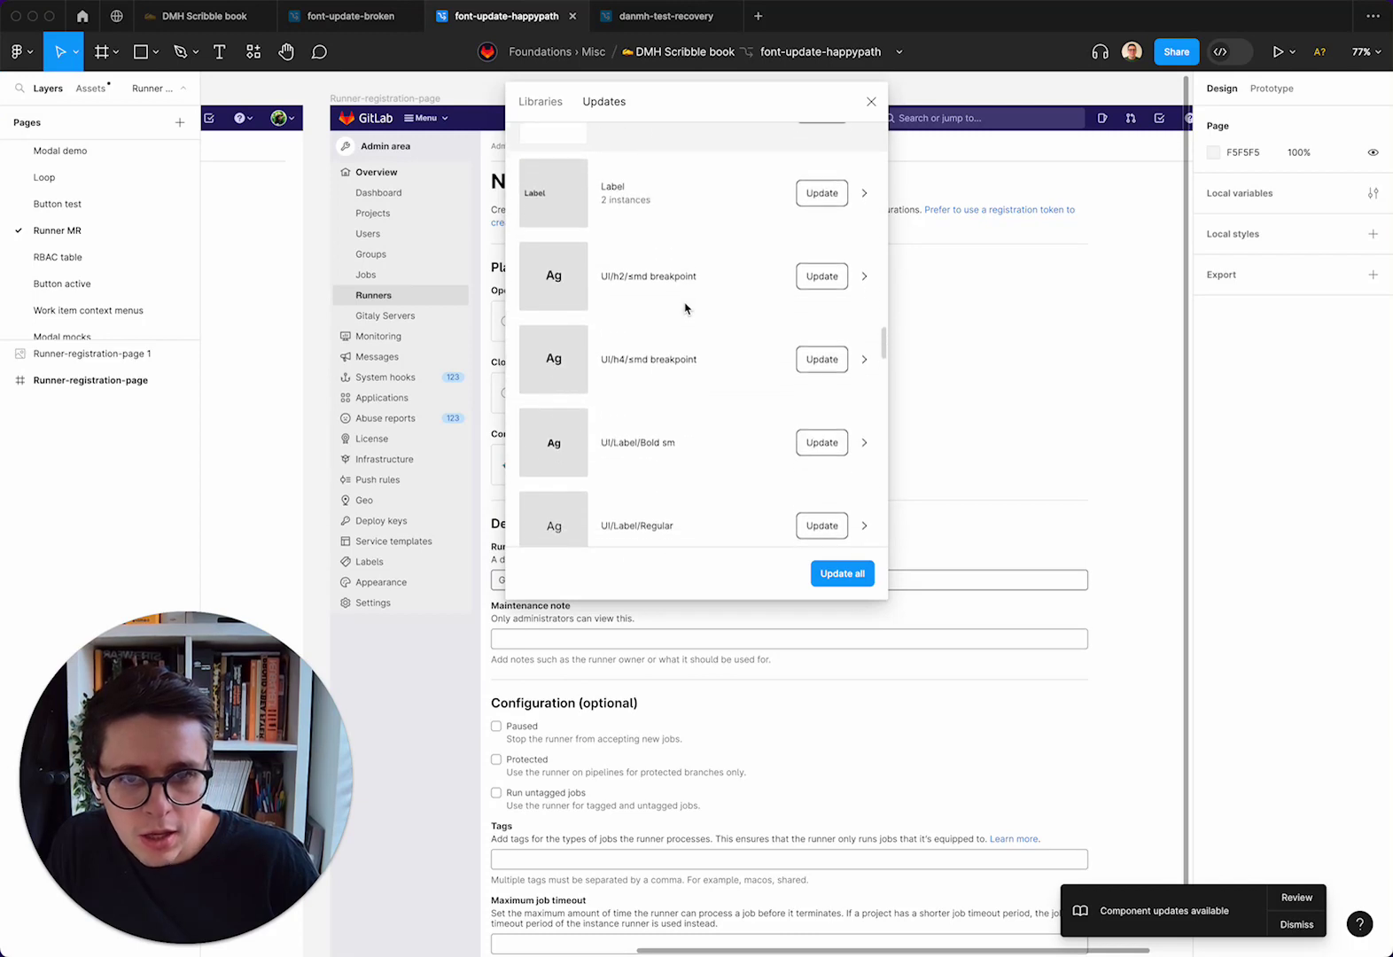
pyautogui.click(822, 279)
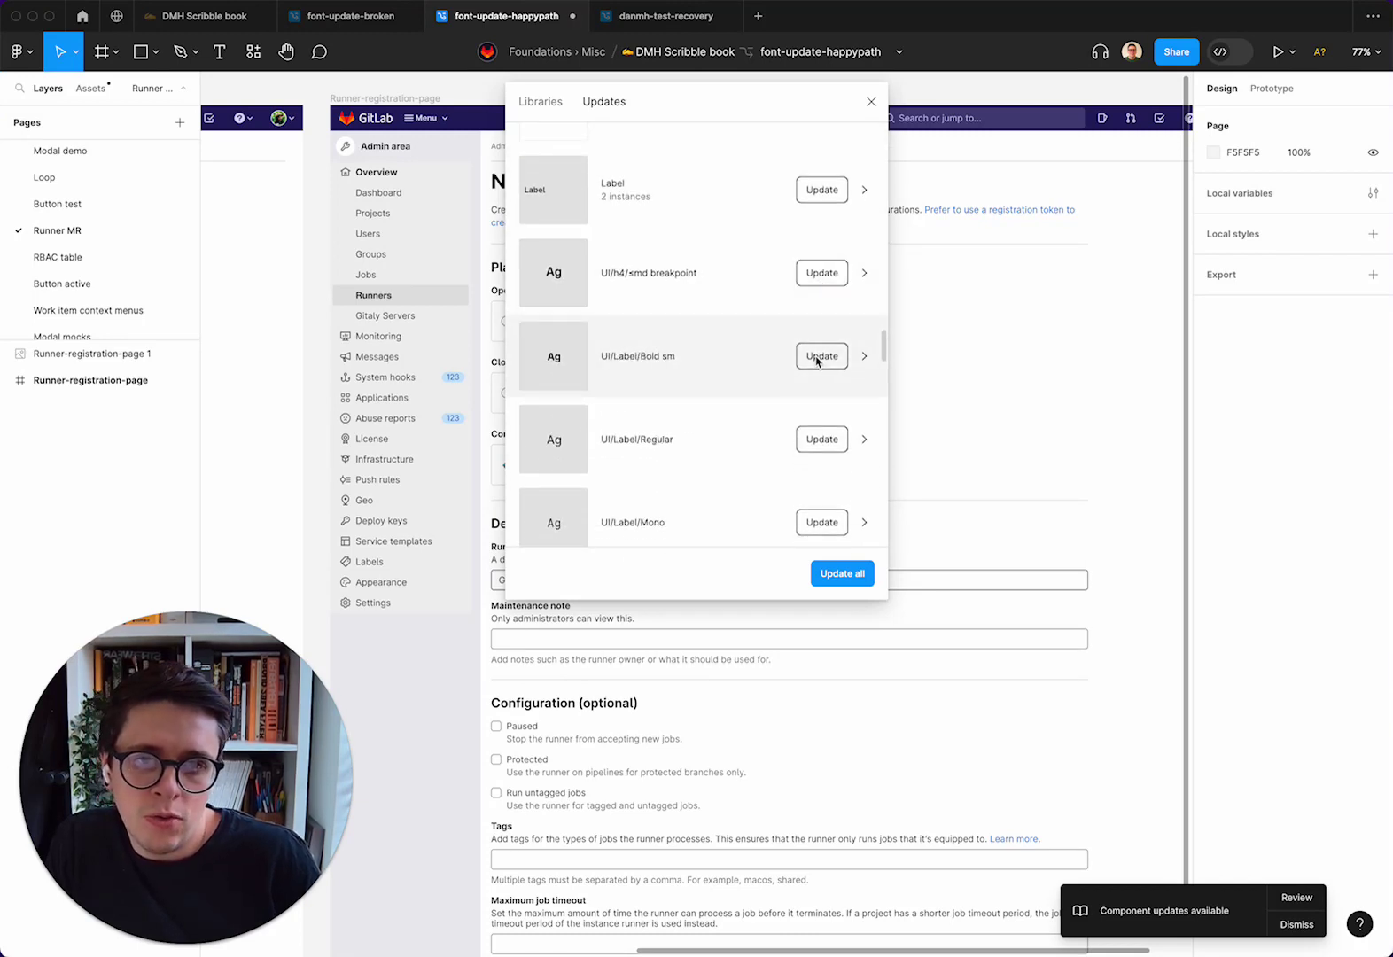
pyautogui.click(822, 272)
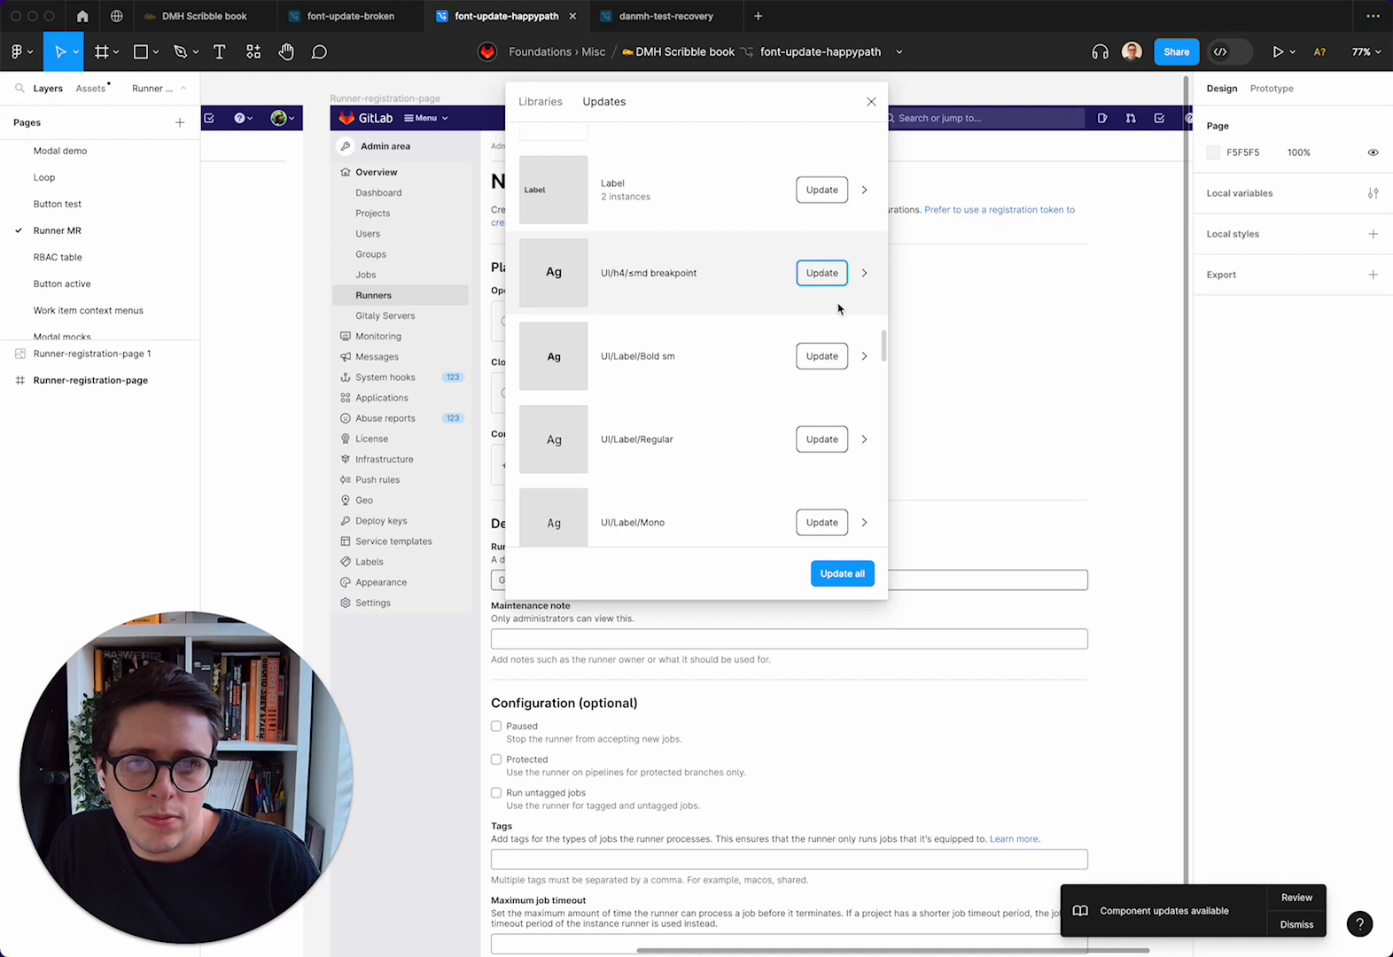
pyautogui.click(821, 359)
pyautogui.click(817, 273)
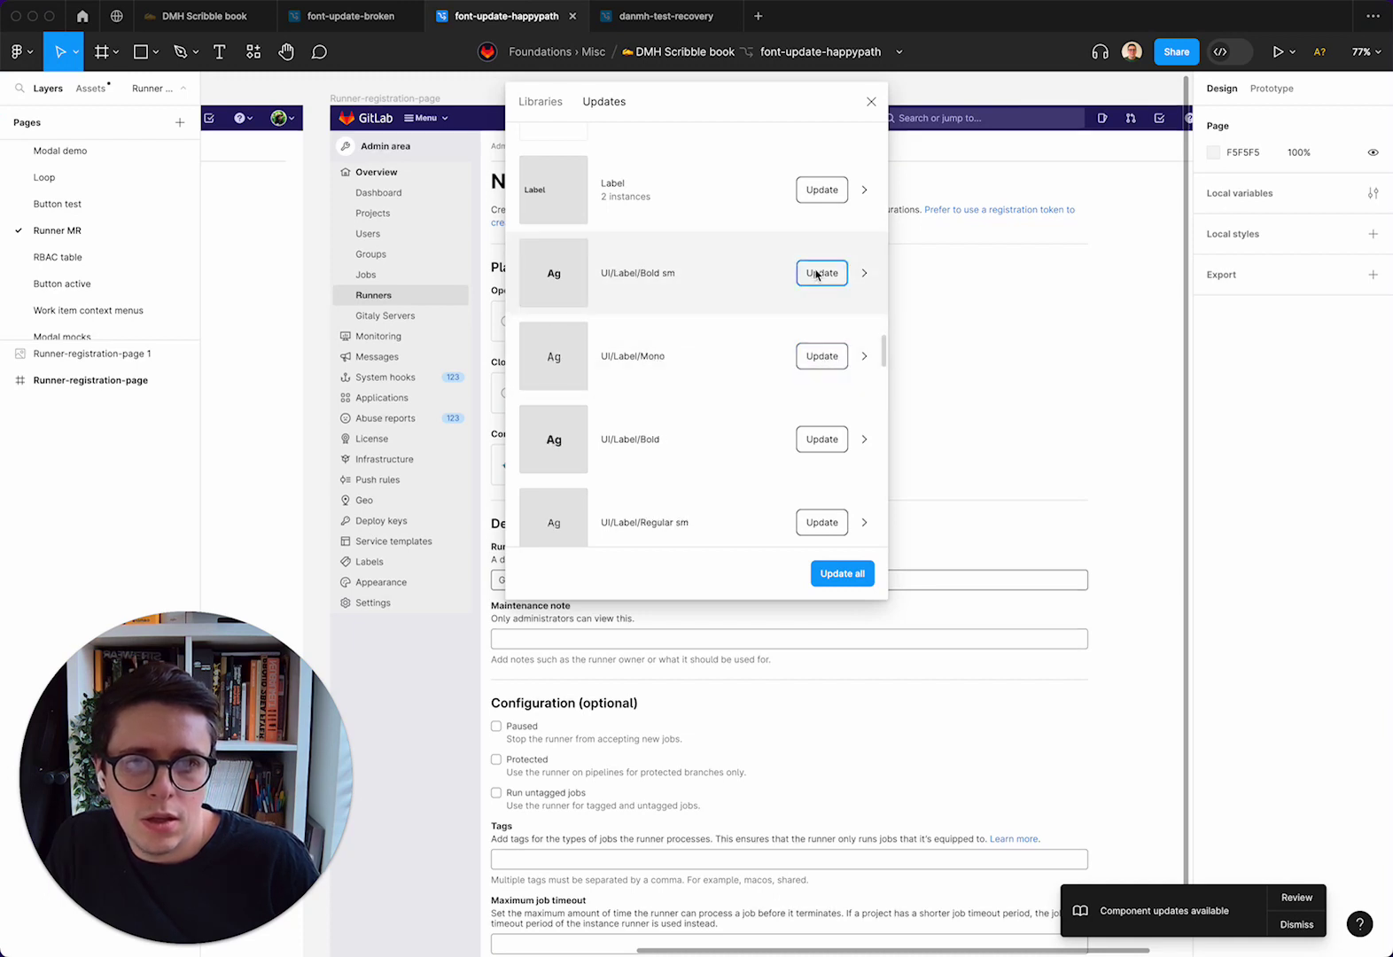
pyautogui.click(834, 575)
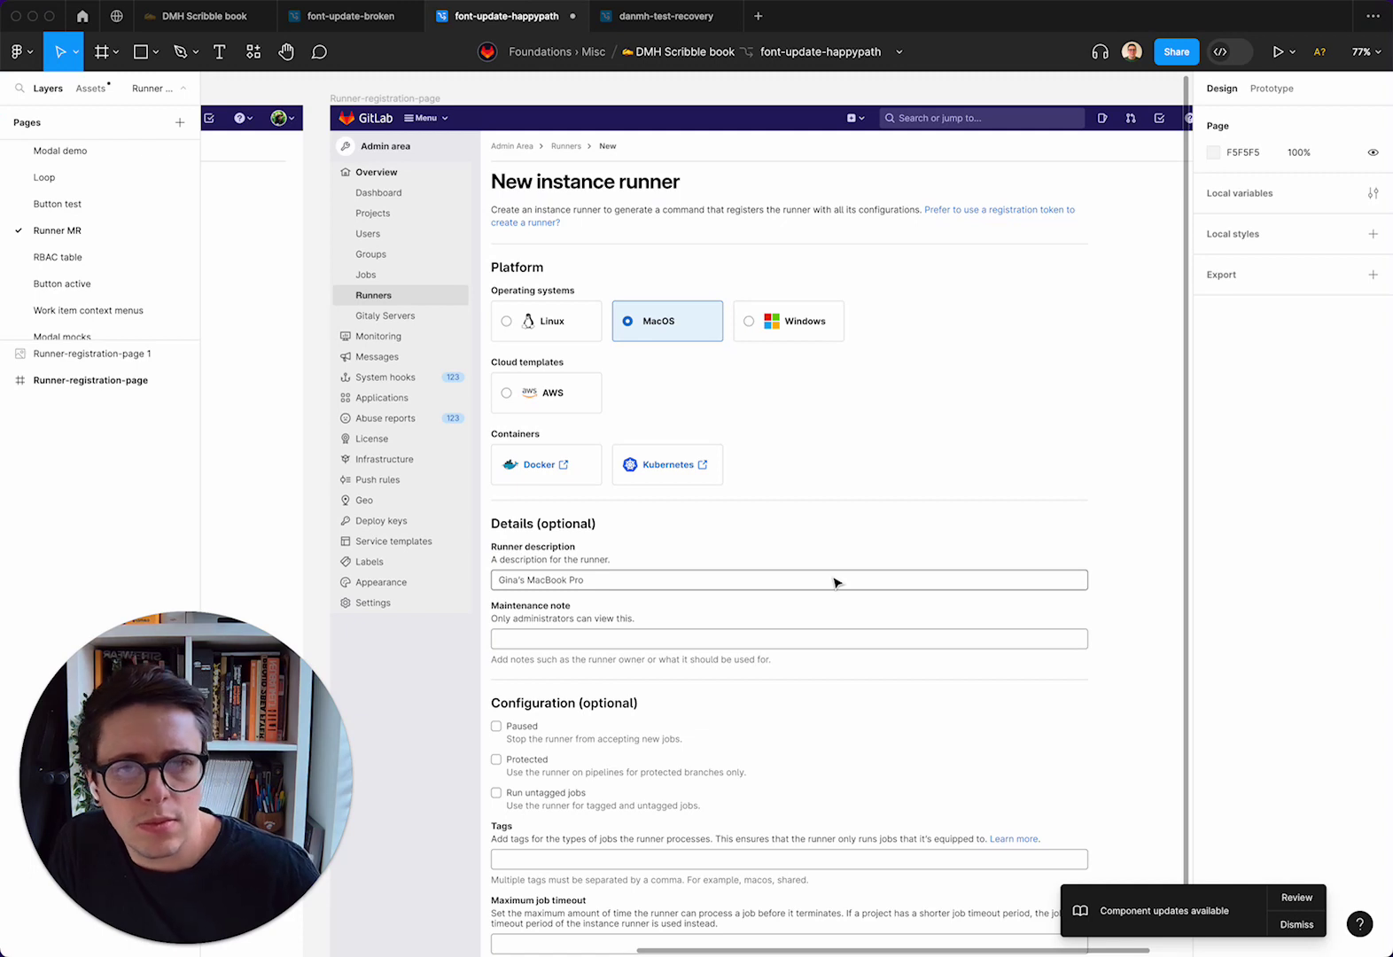
# - Check the New instance runner and Details (optional) heading styles, then go to font-update-broken
pyautogui.click(629, 188)
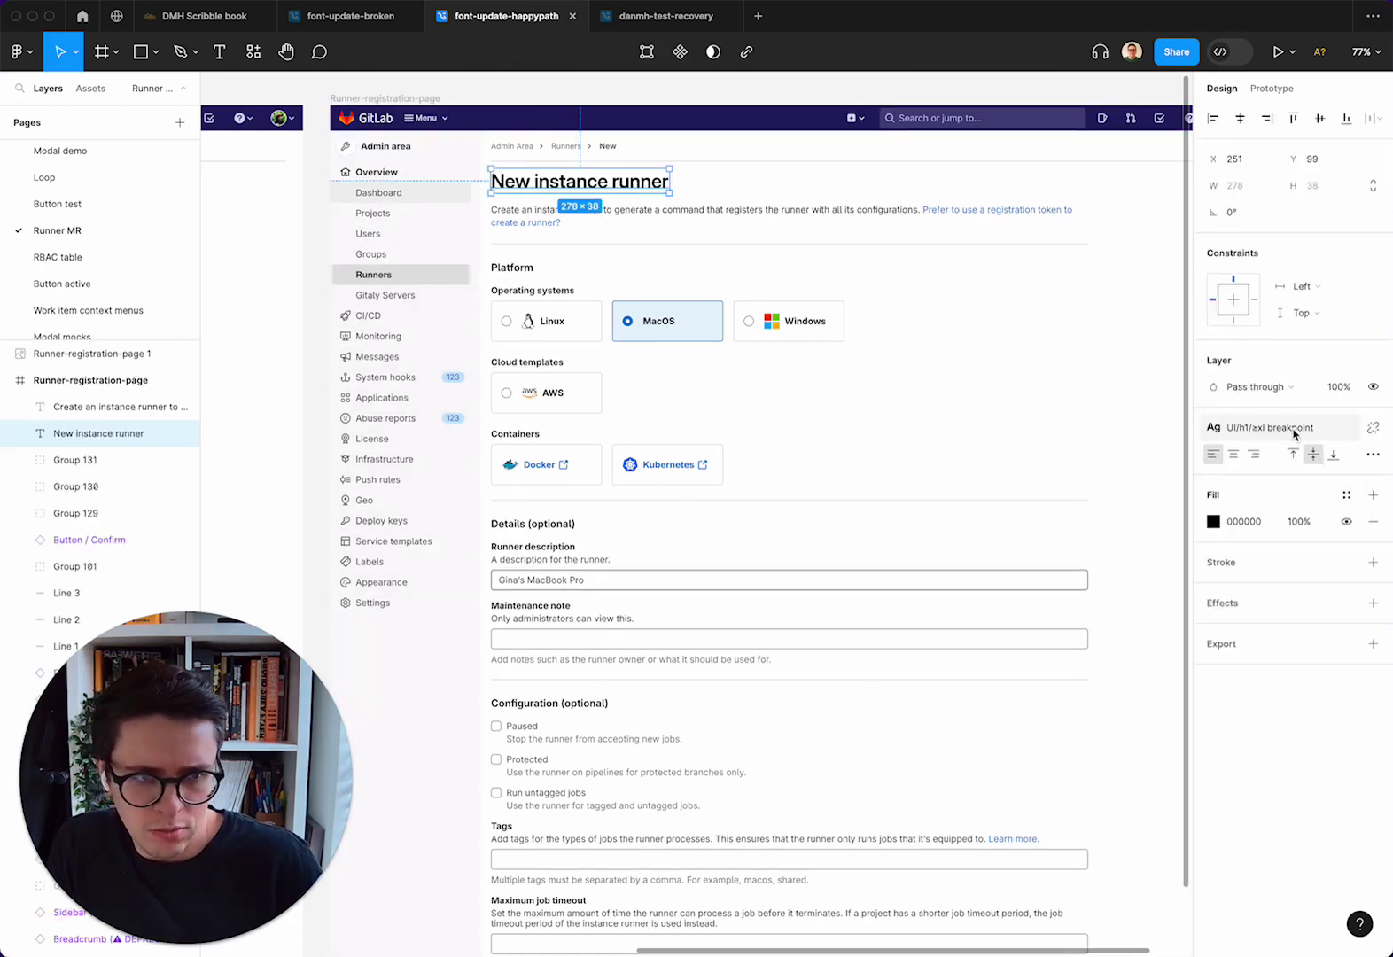
pyautogui.click(550, 525)
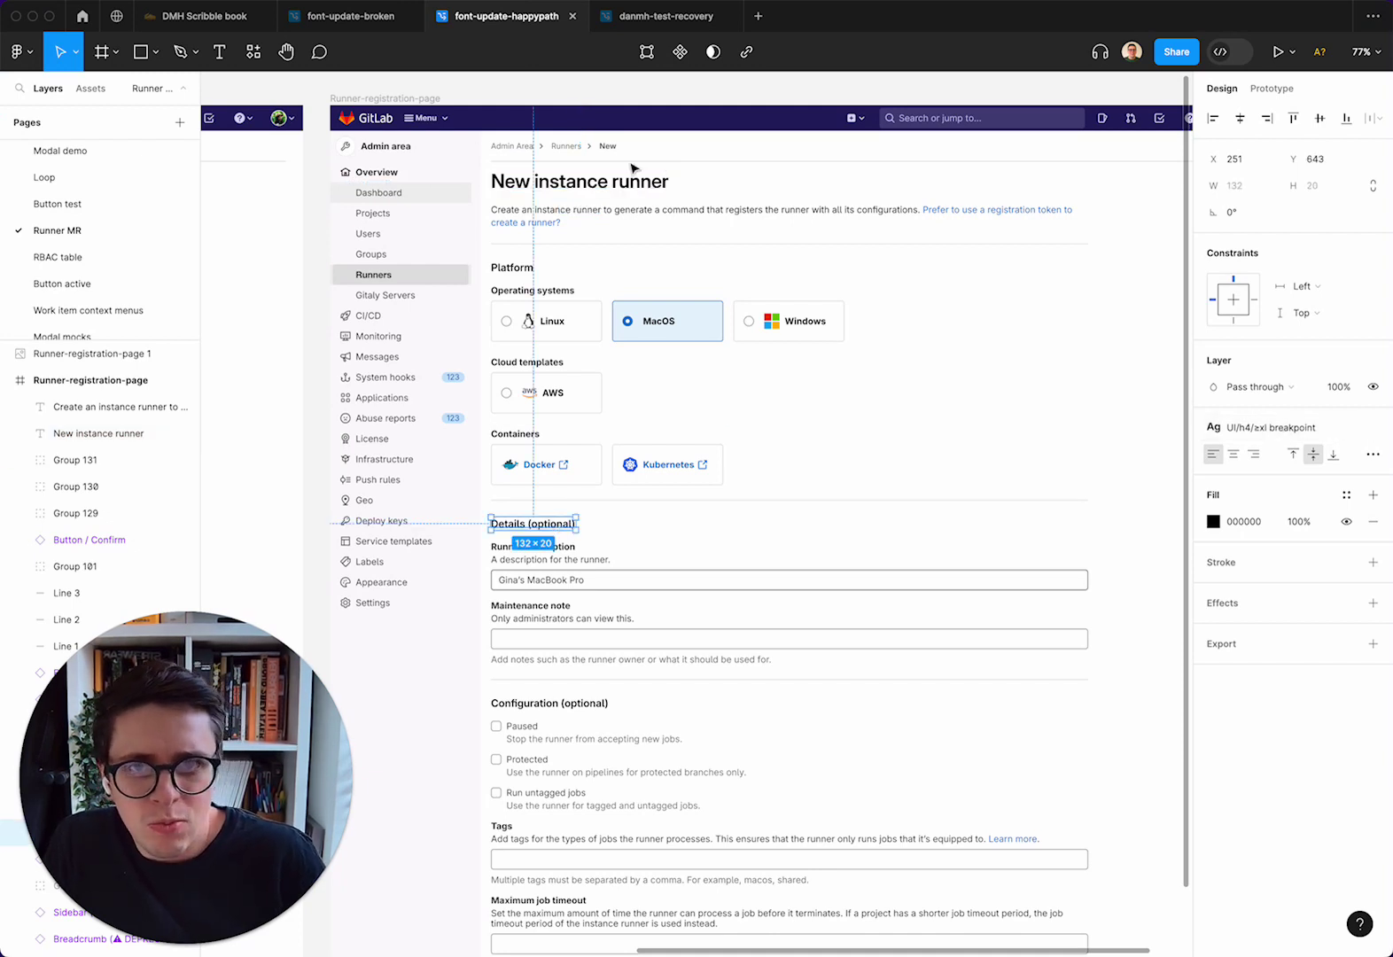
pyautogui.click(341, 20)
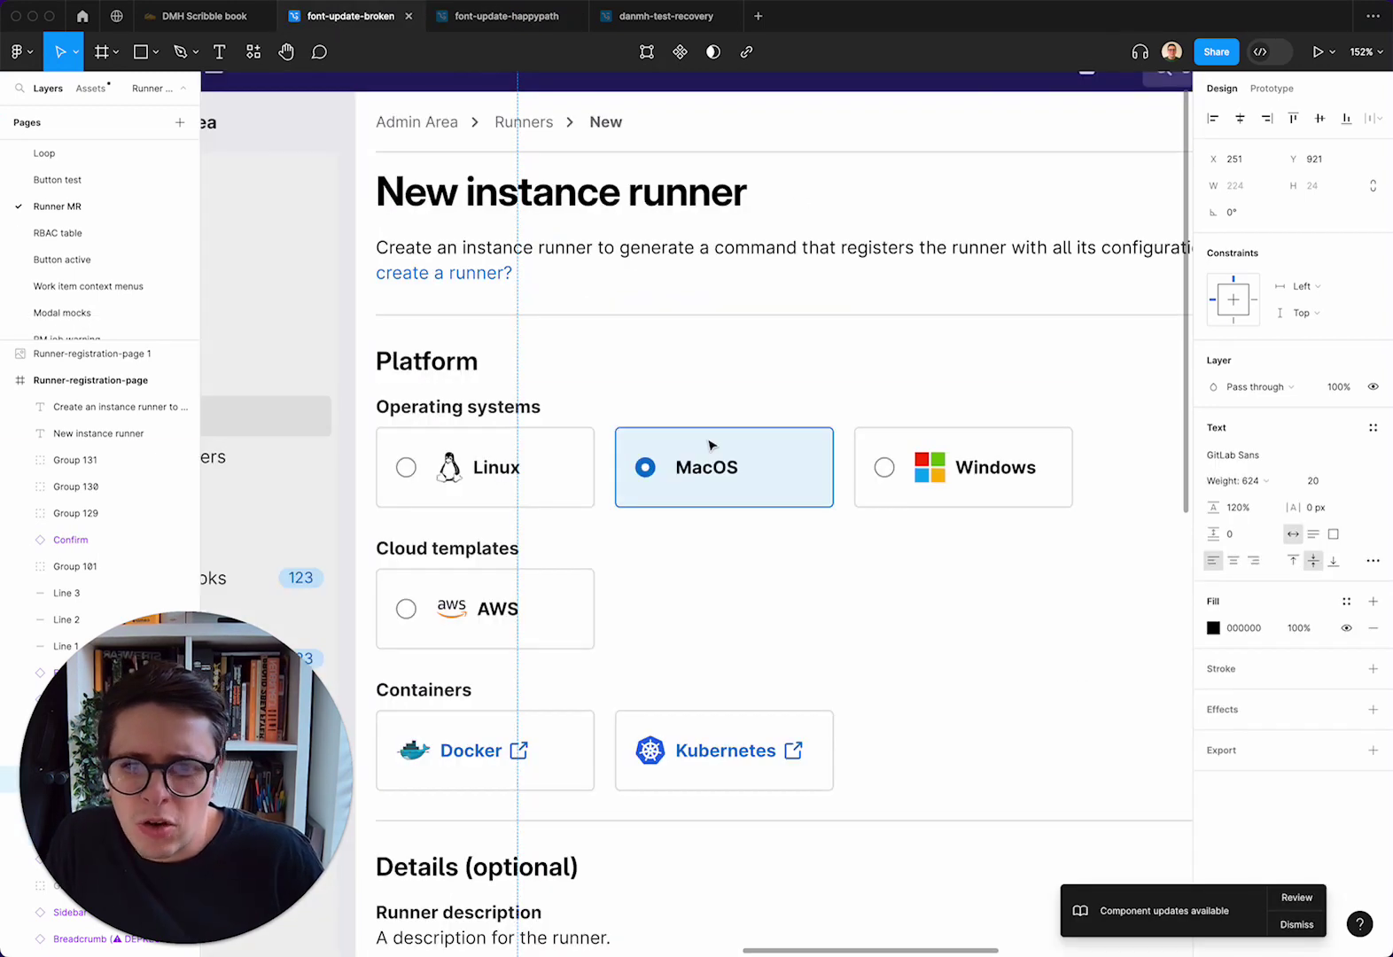
pyautogui.scroll(-5, 709, 446)
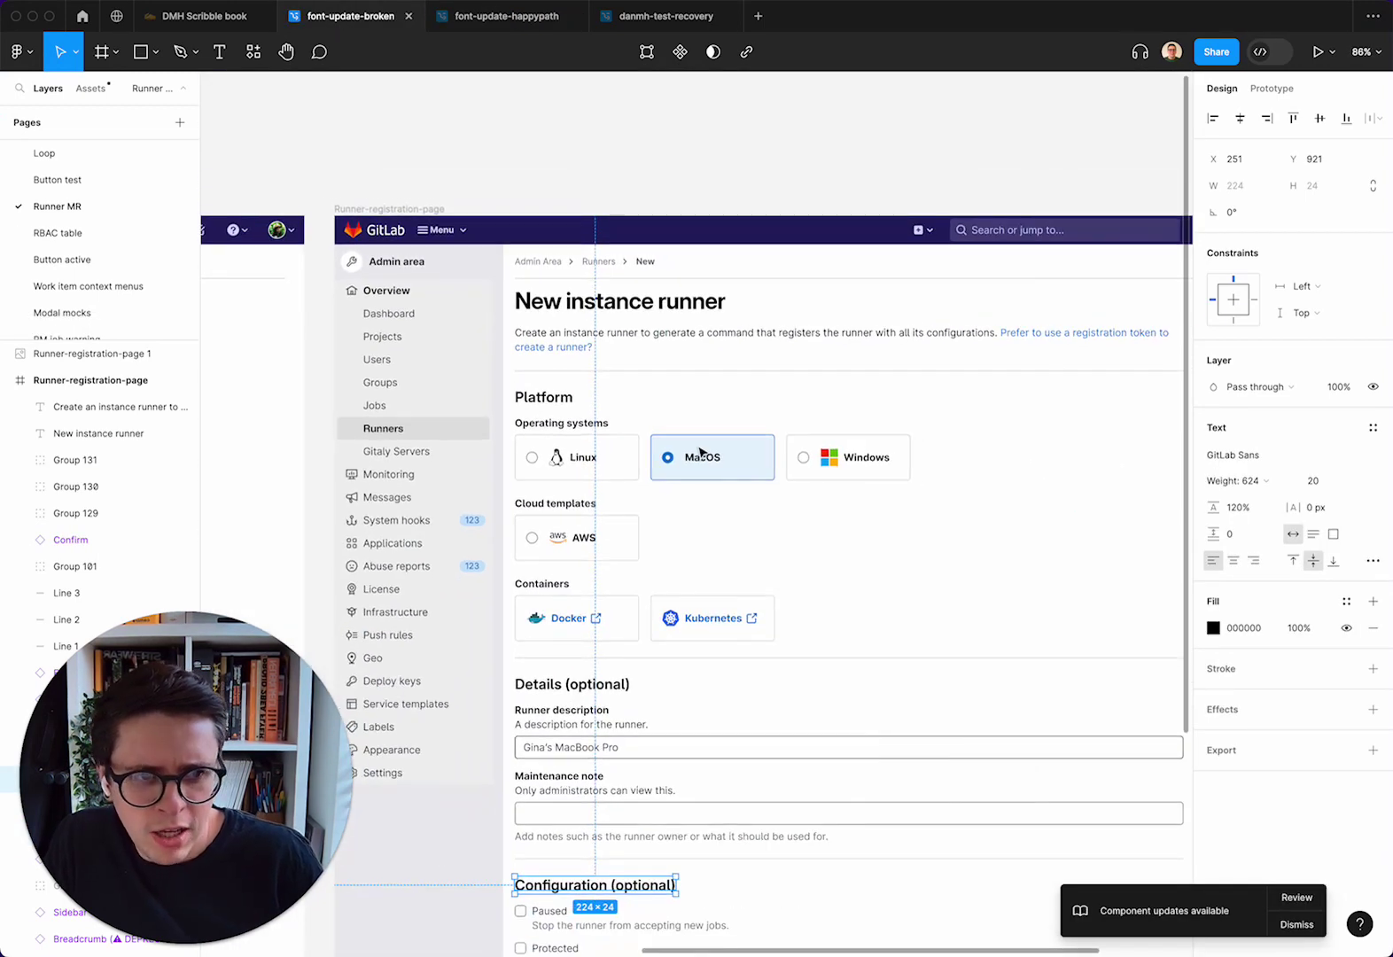
# - Give the New instance runner heading the UI/h1 xl breakpoint text style
pyautogui.click(630, 292)
pyautogui.click(1373, 427)
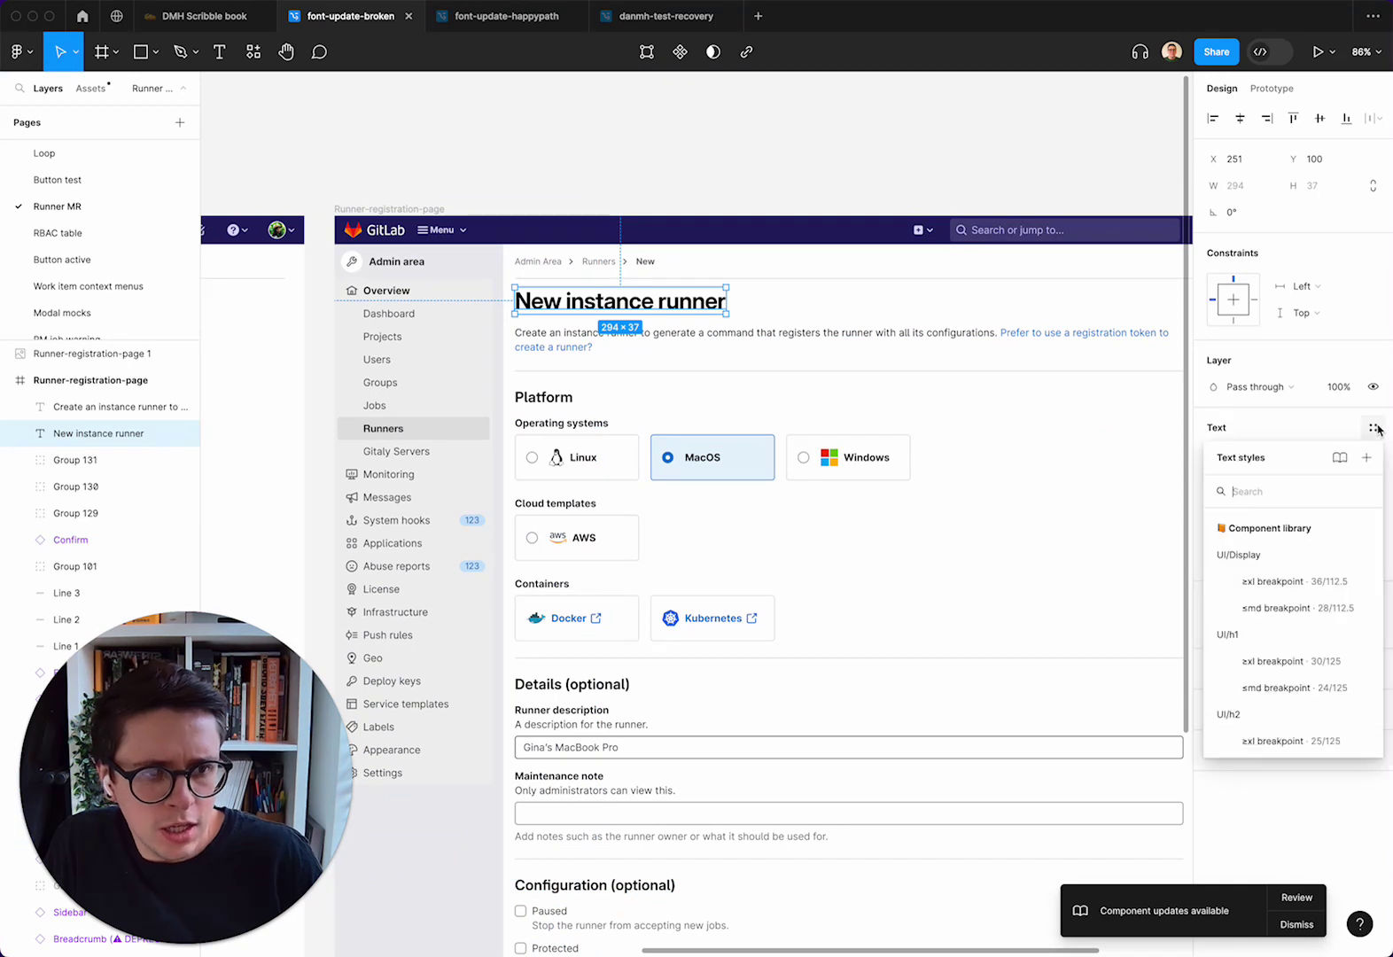
pyautogui.scroll(-2, 1276, 636)
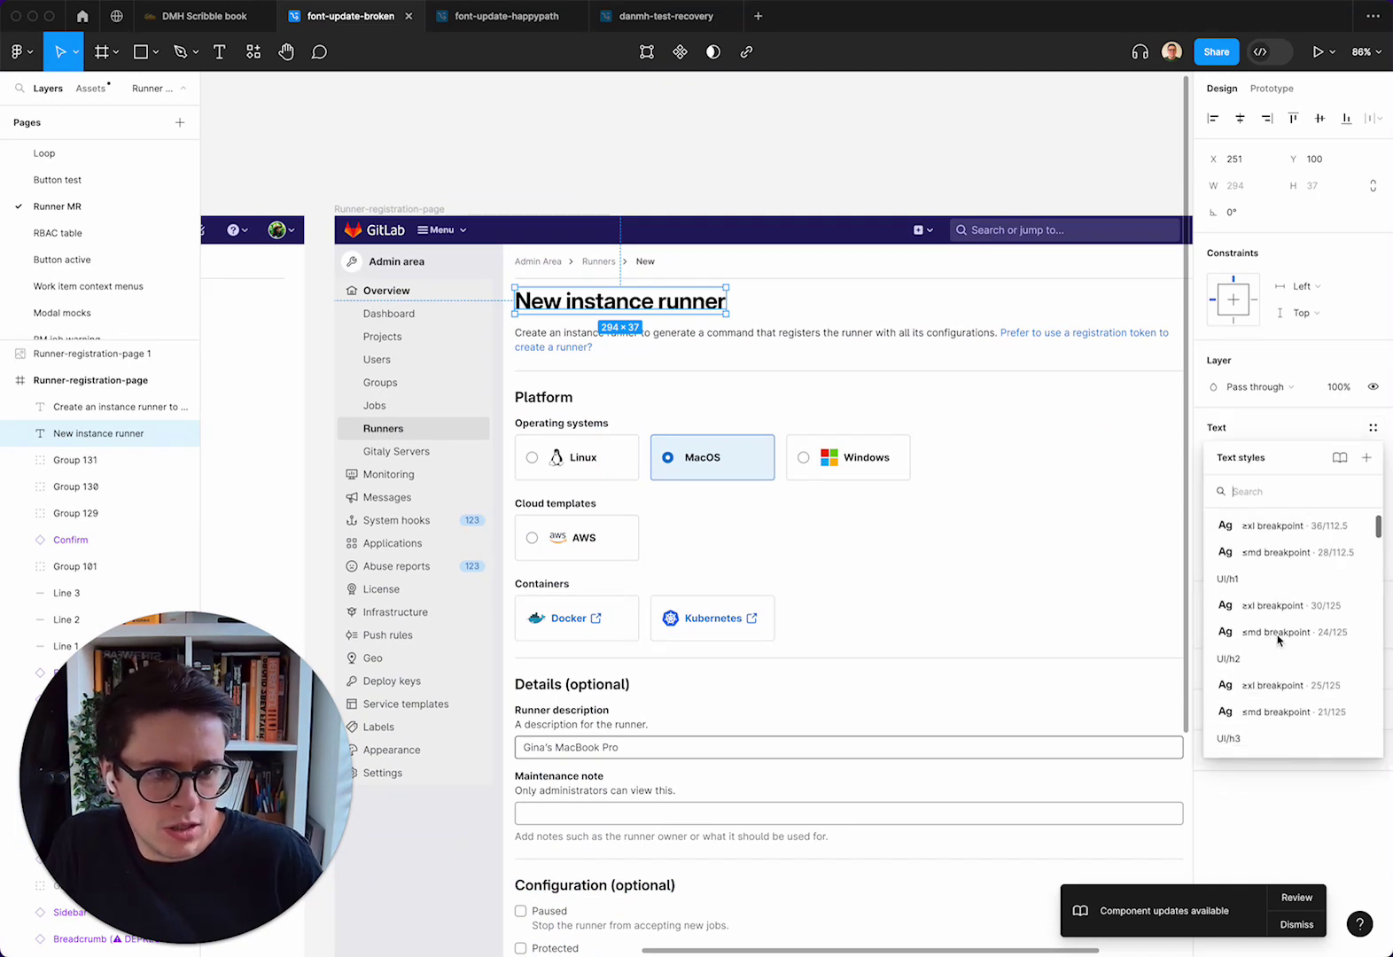
pyautogui.click(1270, 604)
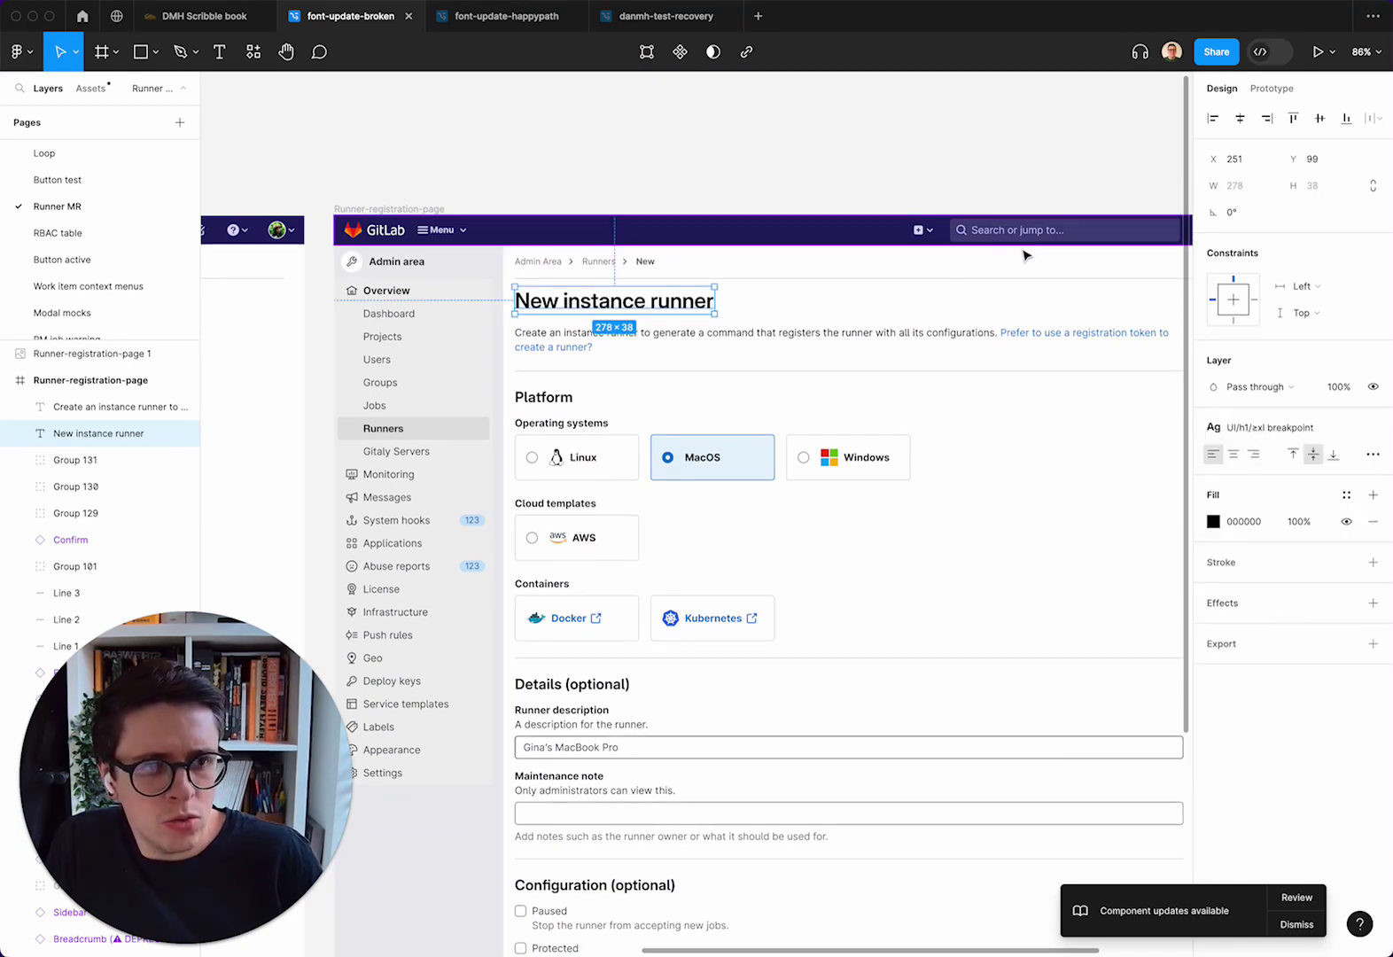
# - In danmh-test-recovery, select the Billing account settings heading and review the Select Layers plugin page
pyautogui.click(668, 22)
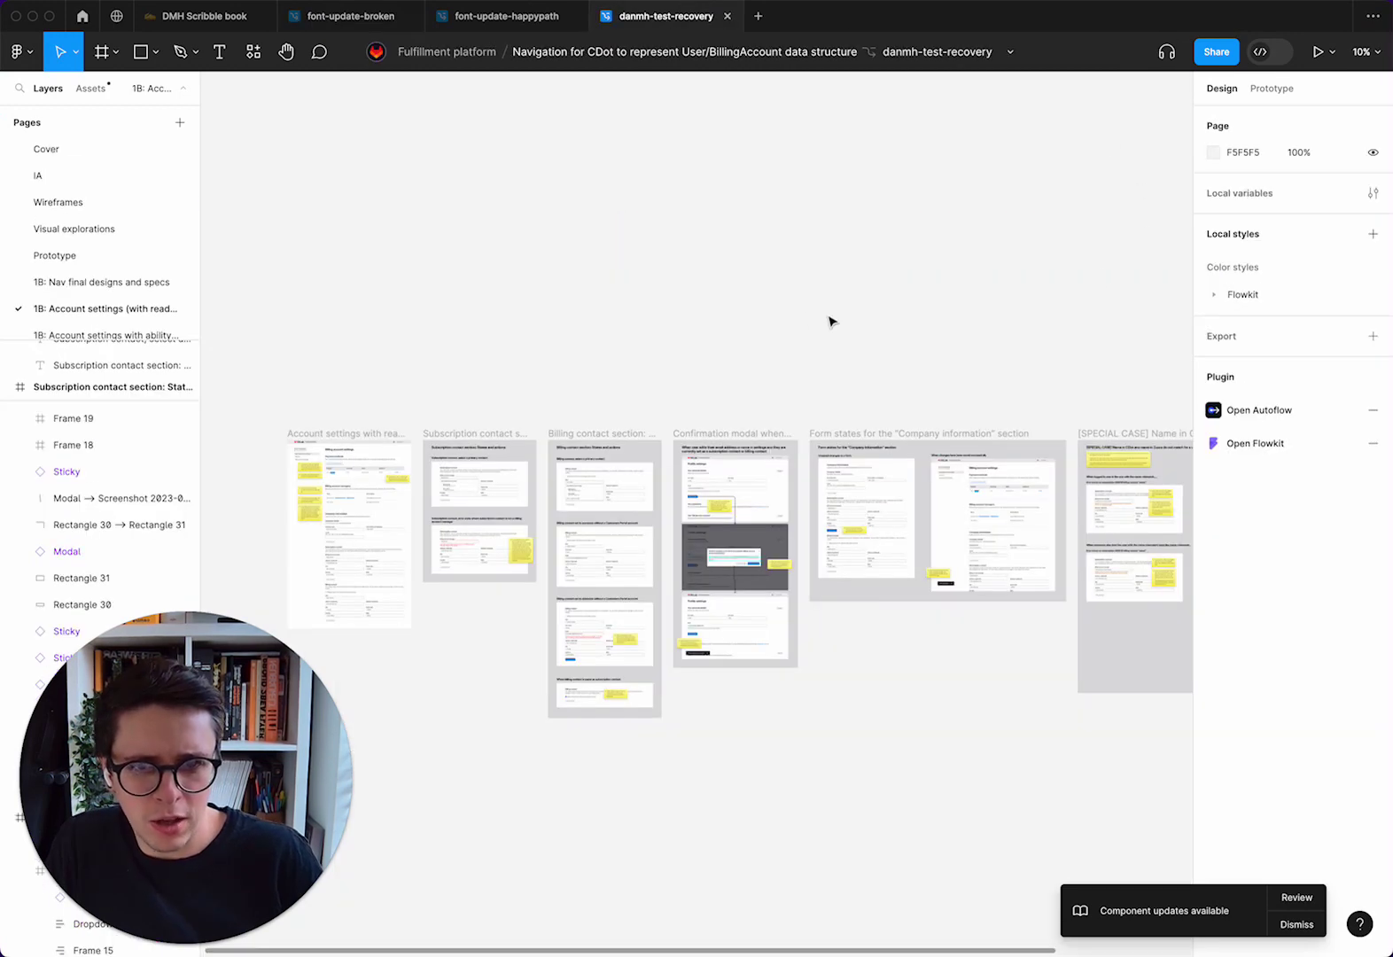
pyautogui.scroll(-3, 809, 319)
pyautogui.hscroll(5, 809, 318)
pyautogui.hscroll(-2, 808, 318)
pyautogui.hscroll(-5, 808, 318)
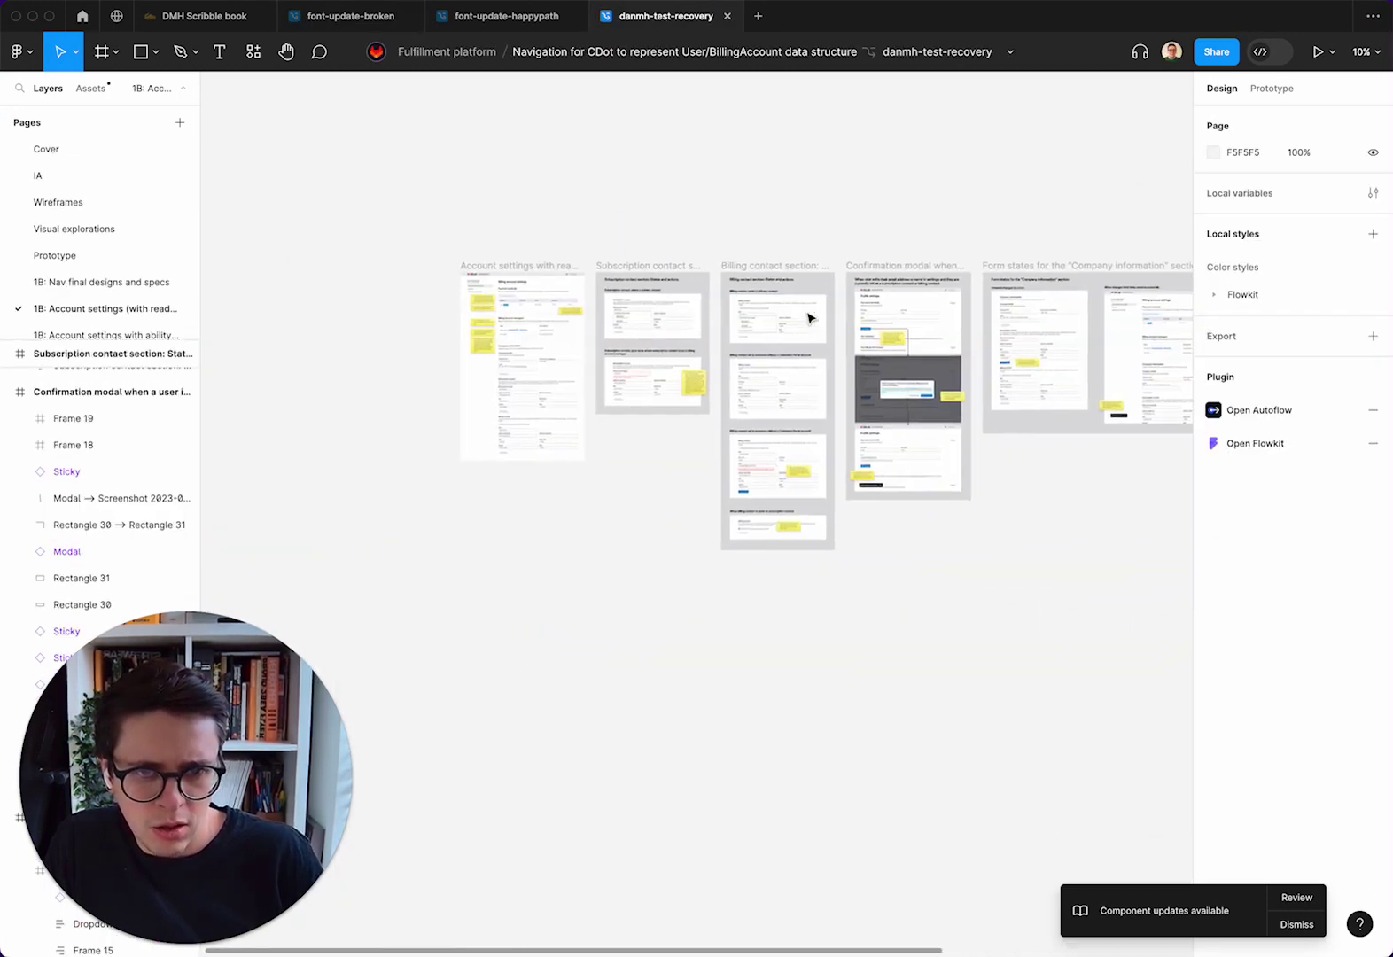
pyautogui.scroll(3, 548, 307)
pyautogui.scroll(3, 547, 308)
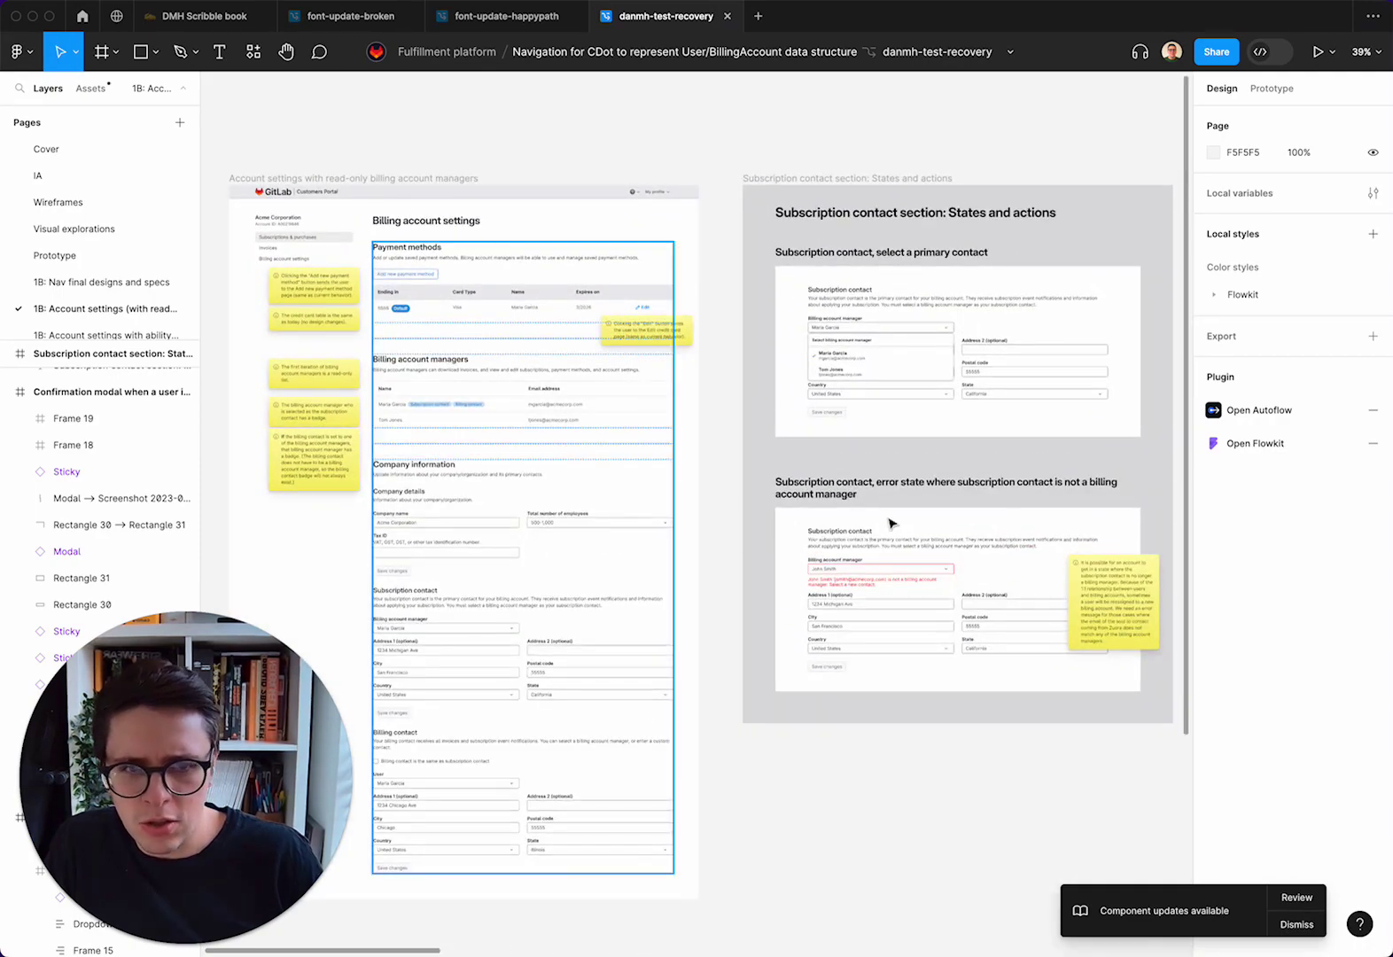
pyautogui.hscroll(5, 998, 513)
pyautogui.hscroll(2, 998, 513)
pyautogui.hscroll(3, 999, 513)
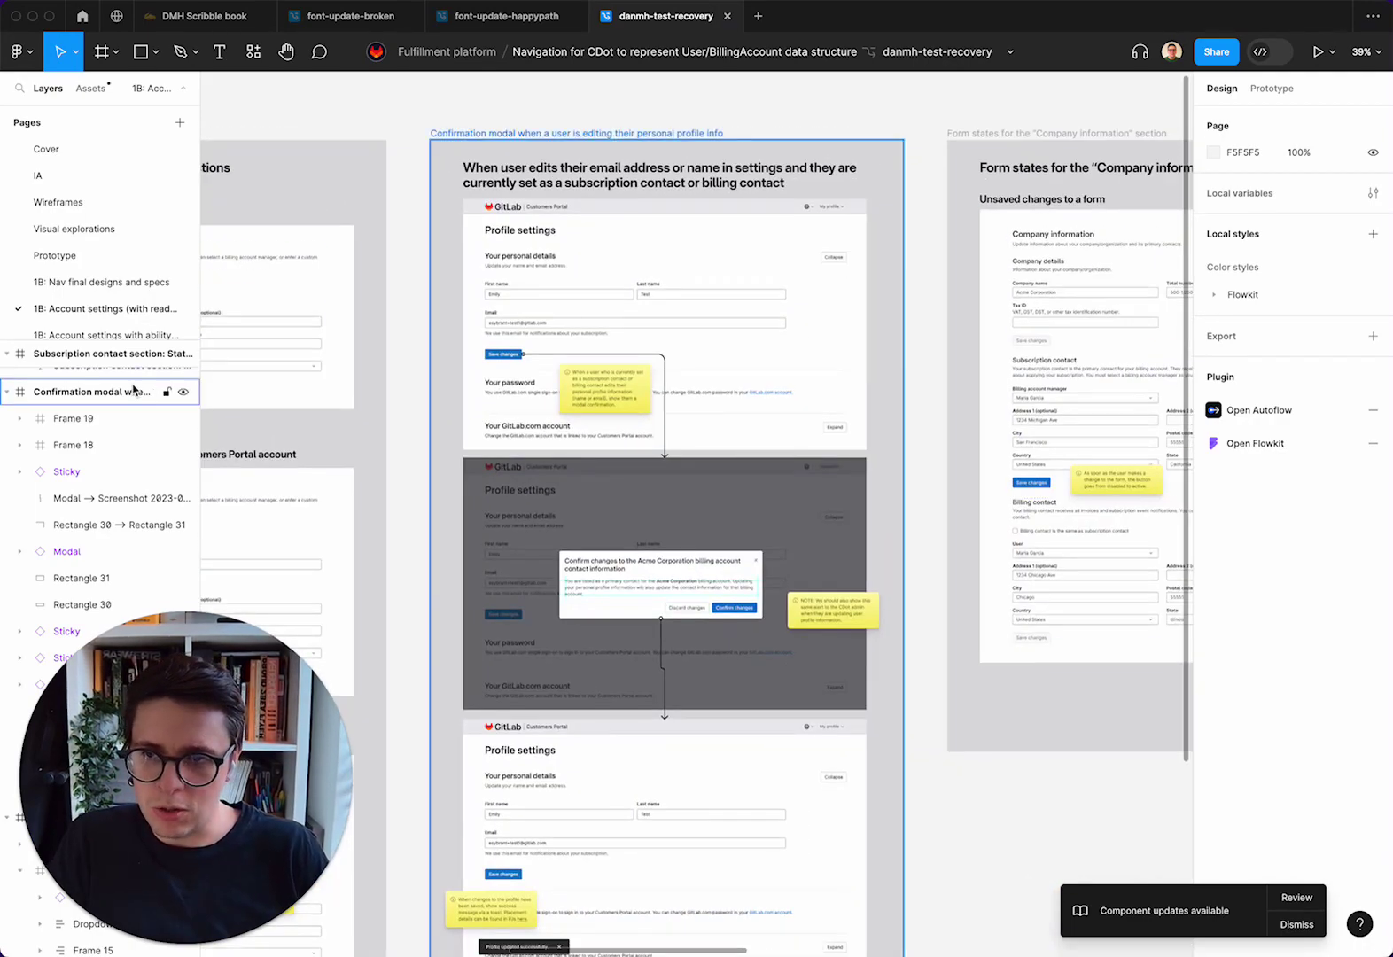
pyautogui.hscroll(-5, 1042, 311)
pyautogui.hscroll(-5, 1041, 311)
pyautogui.hscroll(-4, 1041, 312)
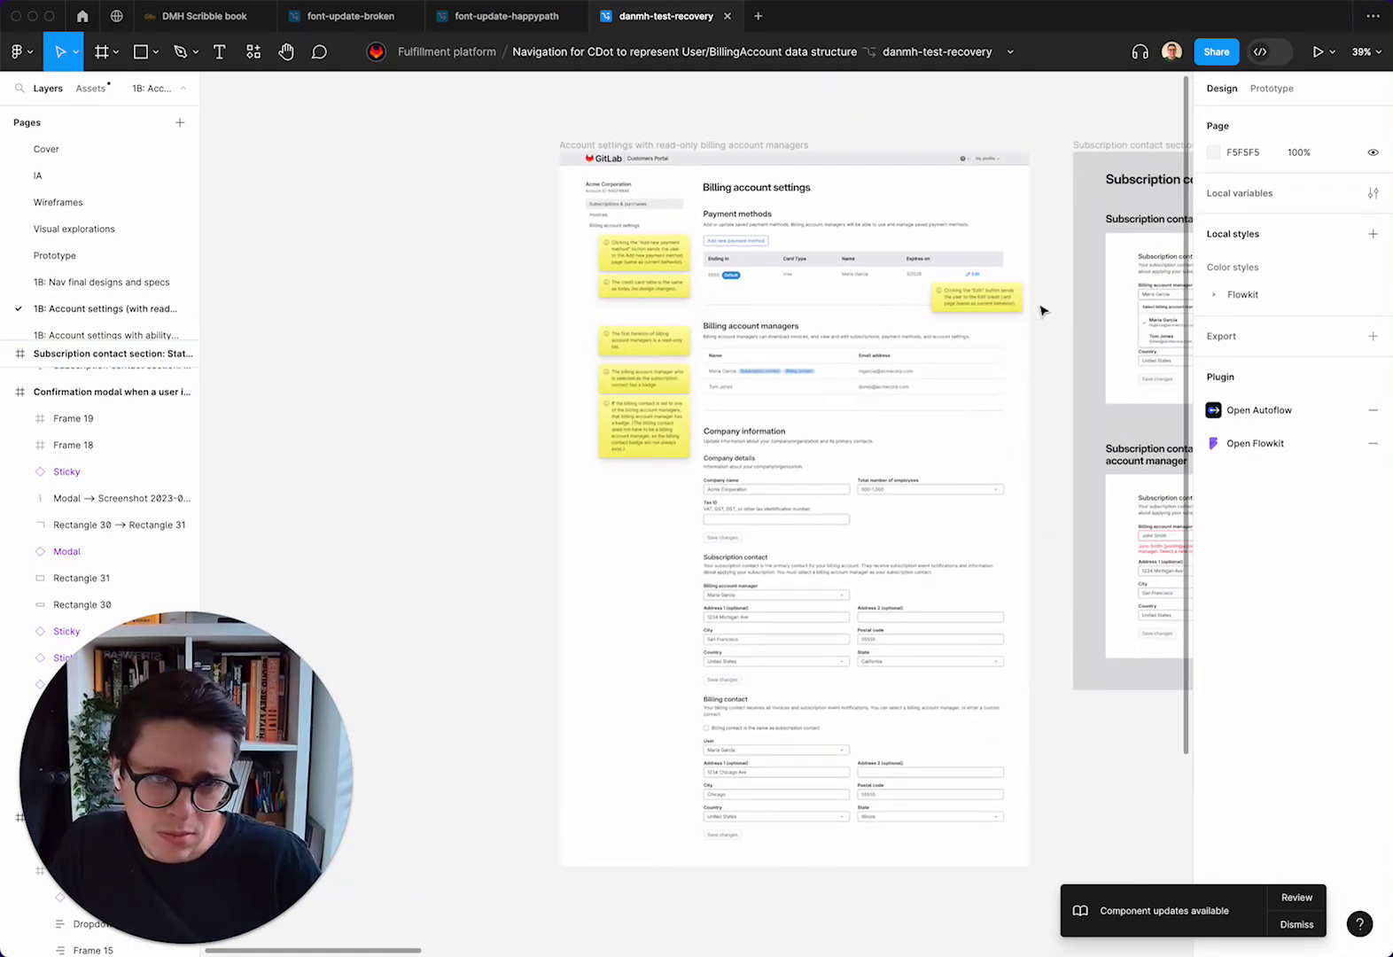
pyautogui.hscroll(3, 1041, 312)
pyautogui.scroll(1, 1041, 312)
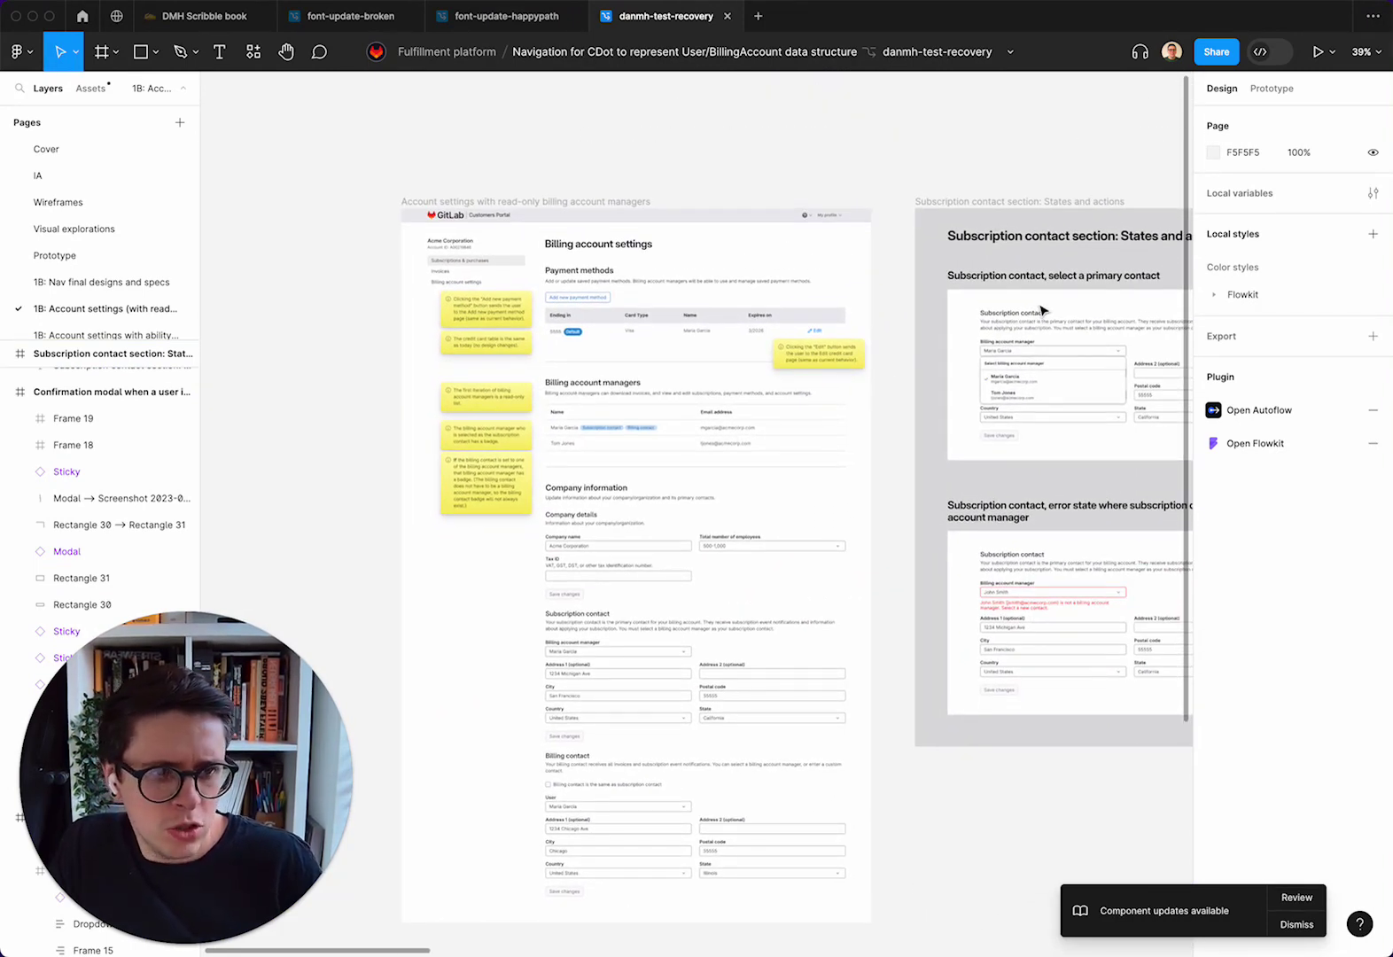
pyautogui.doubleClick(619, 244)
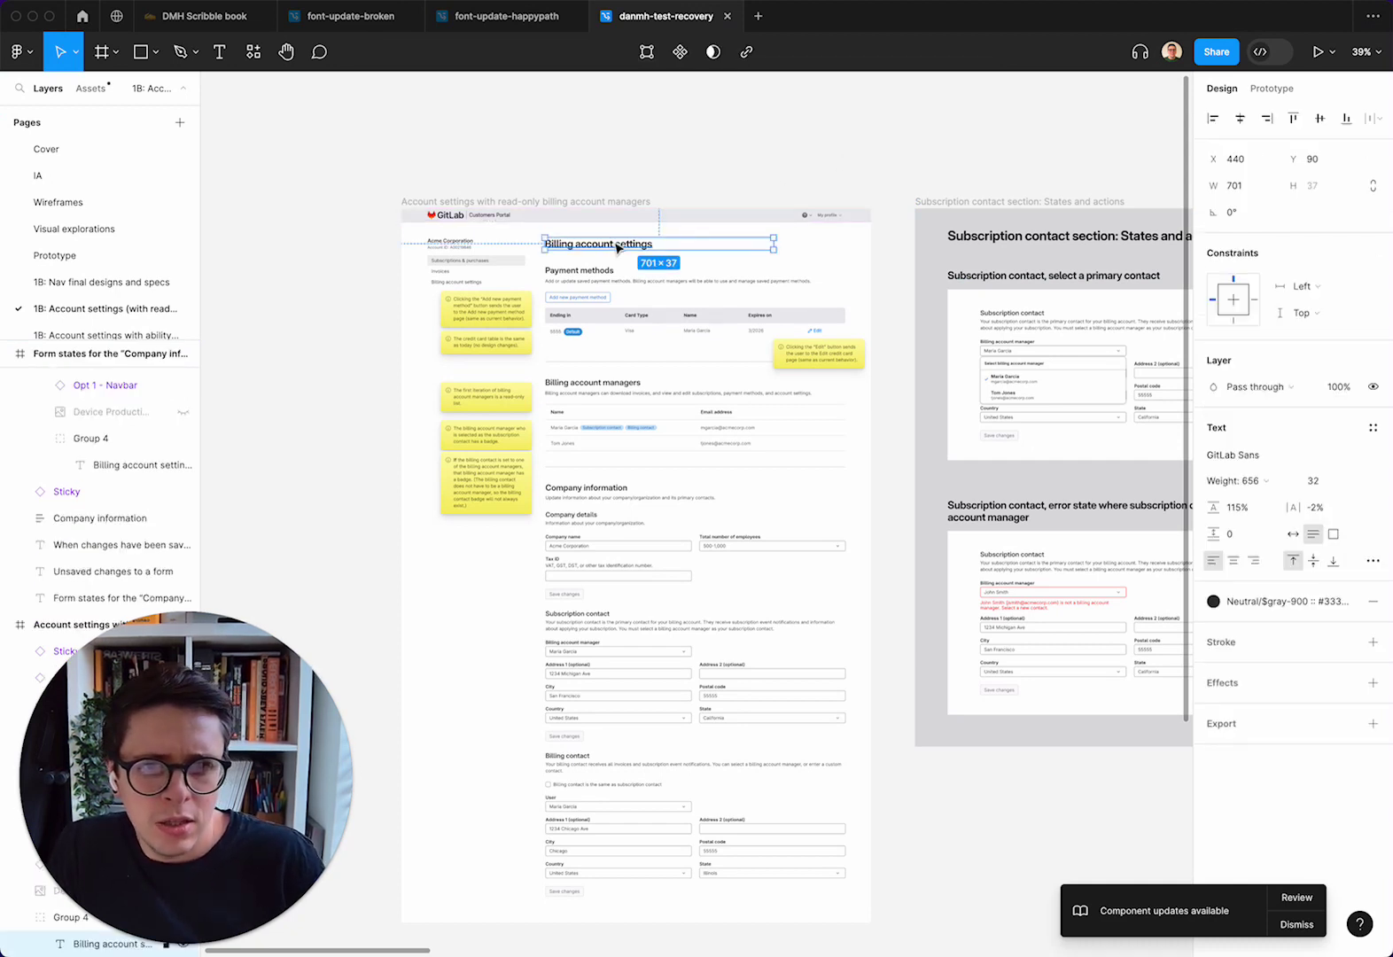
pyautogui.click(116, 16)
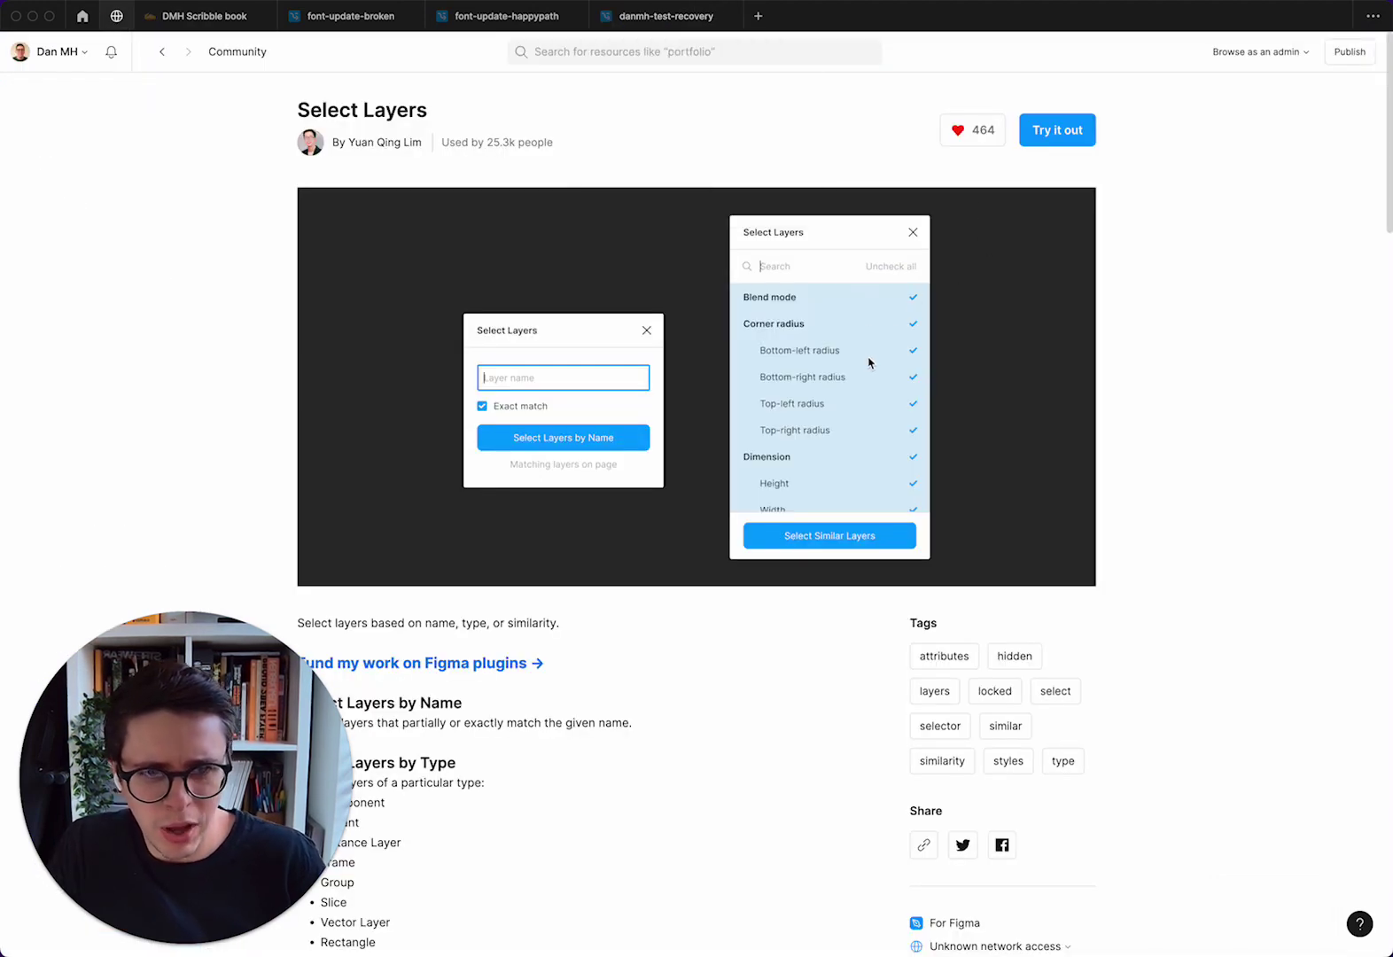
pyautogui.click(666, 16)
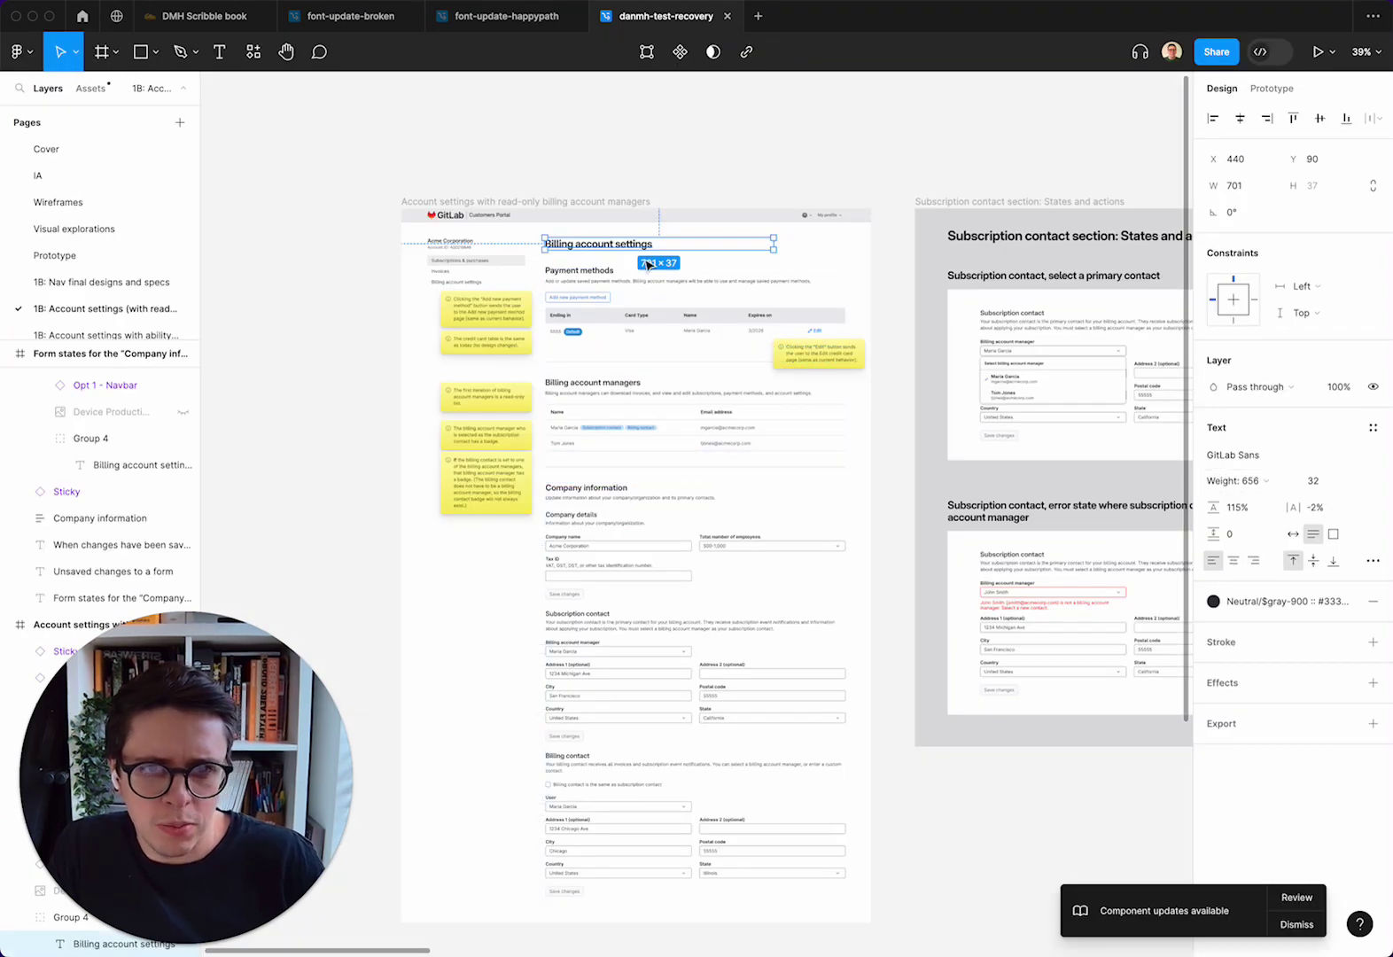
pyautogui.scroll(2, 648, 265)
pyautogui.scroll(2, 649, 264)
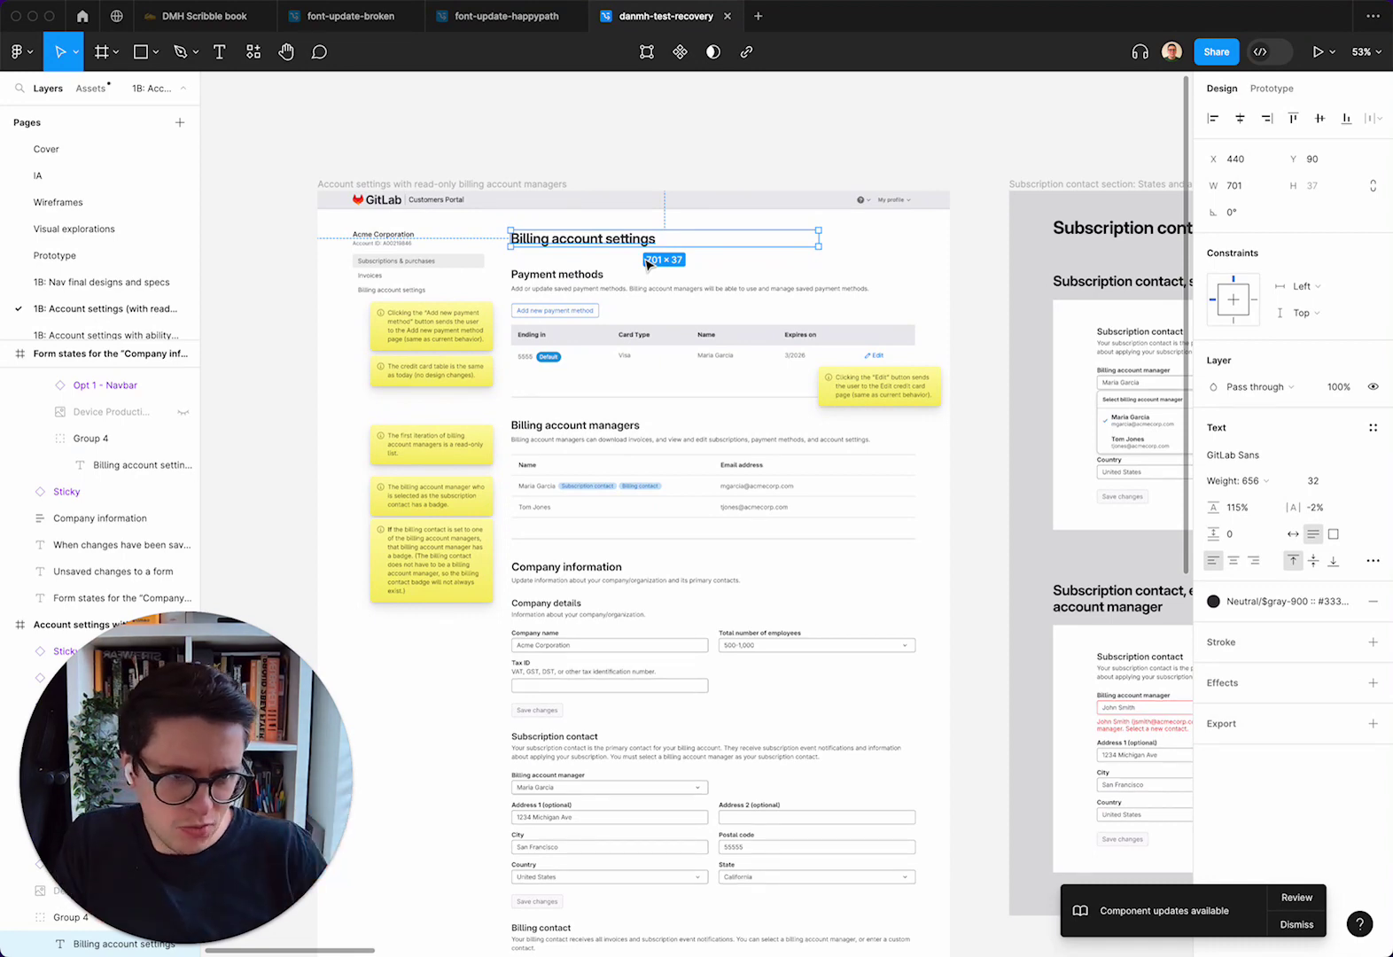
# - Select all headings matching Billing account settings by font size and line height, and apply UI/h1 ≥xl breakpoint
pyautogui.rightClick(589, 240)
pyautogui.moveTo(618, 607)
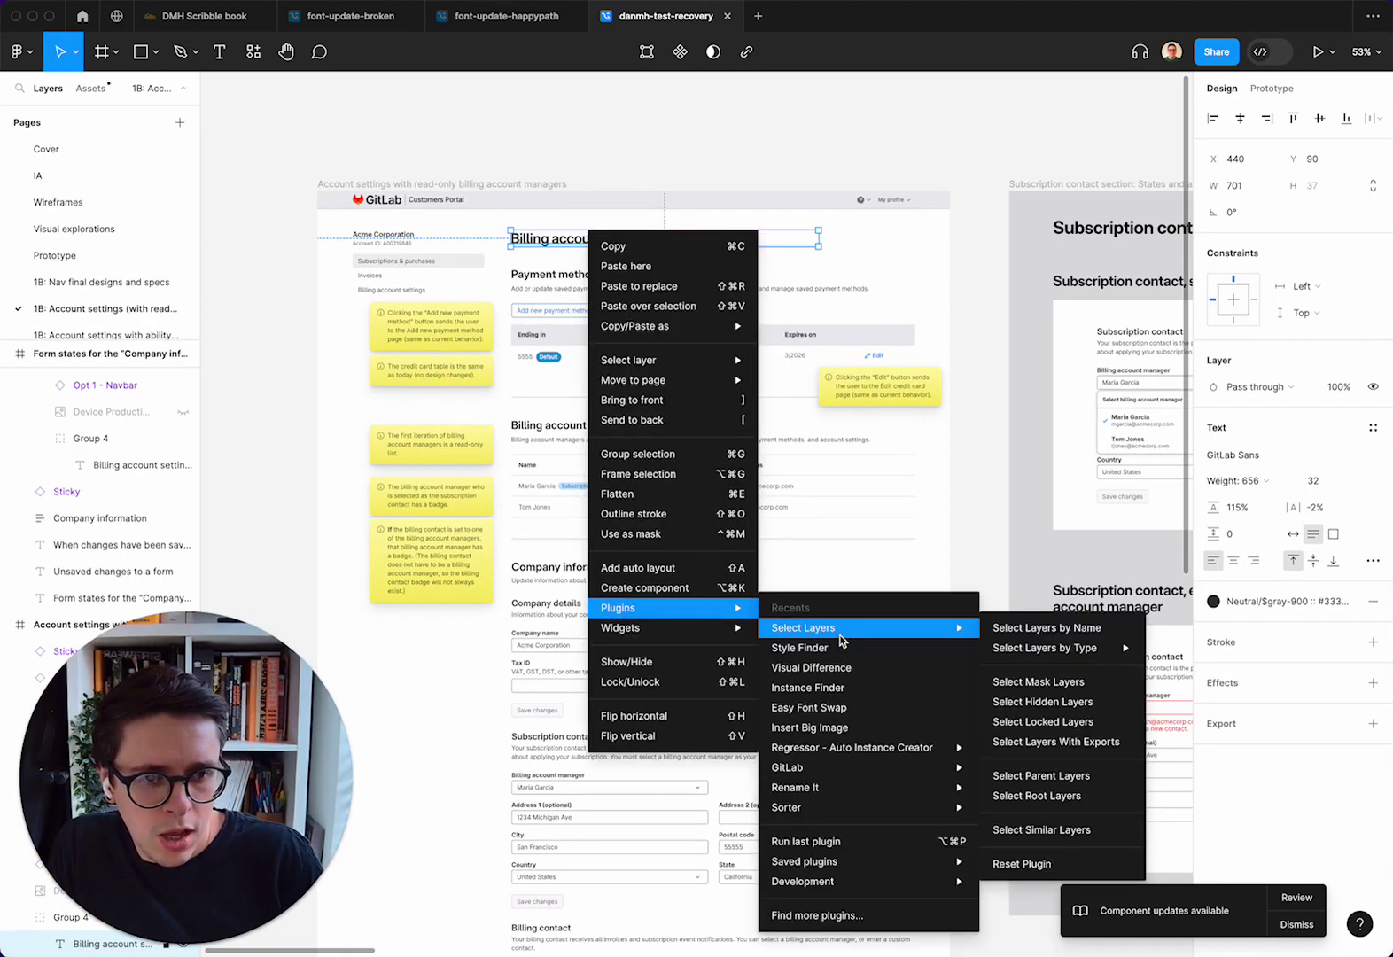
pyautogui.moveTo(802, 628)
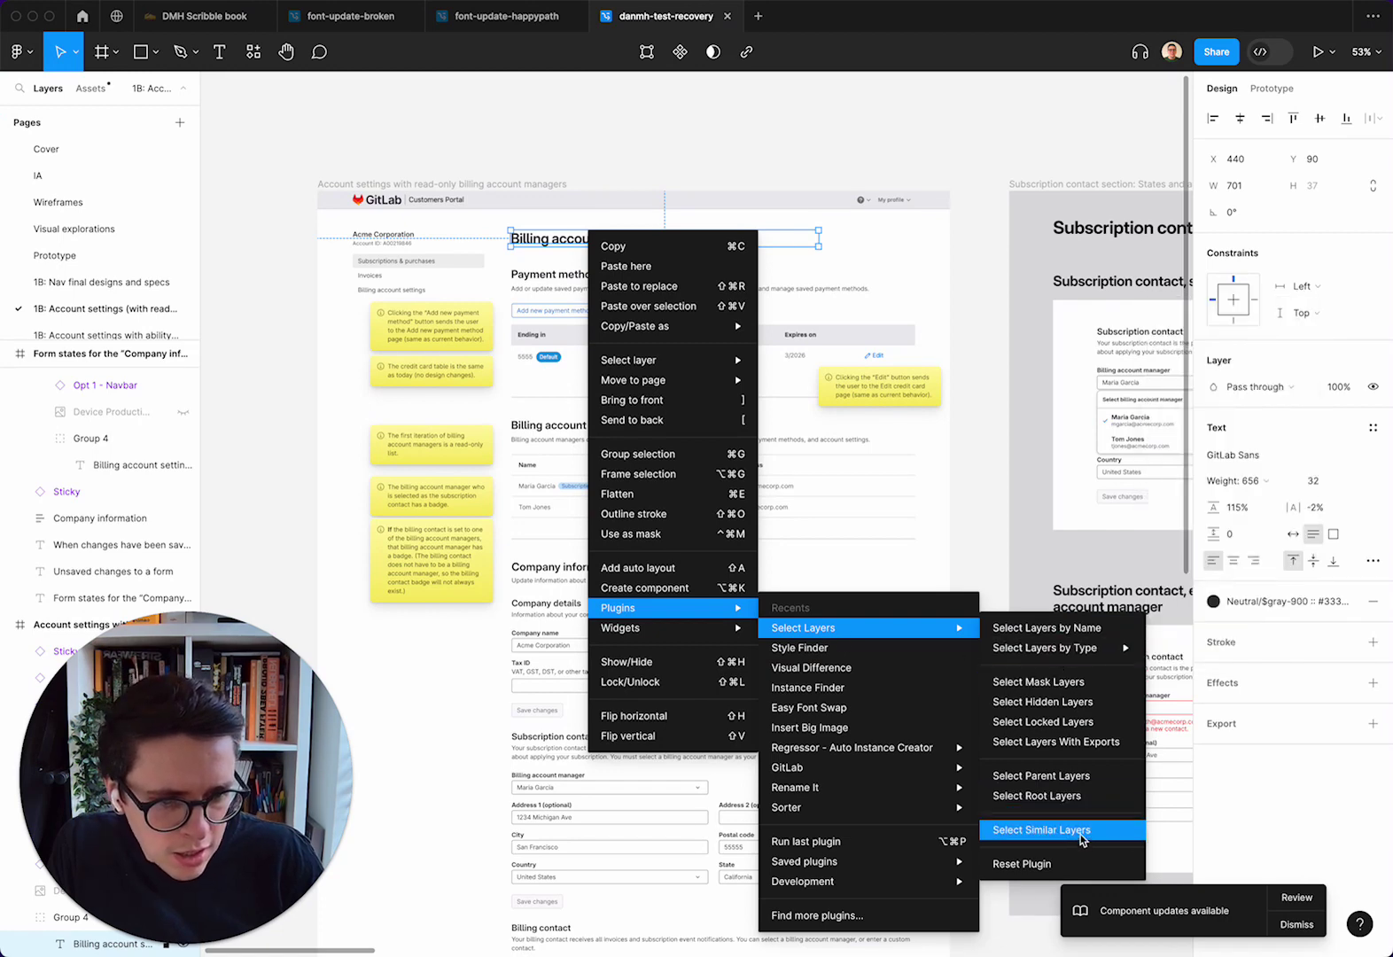
pyautogui.click(1065, 834)
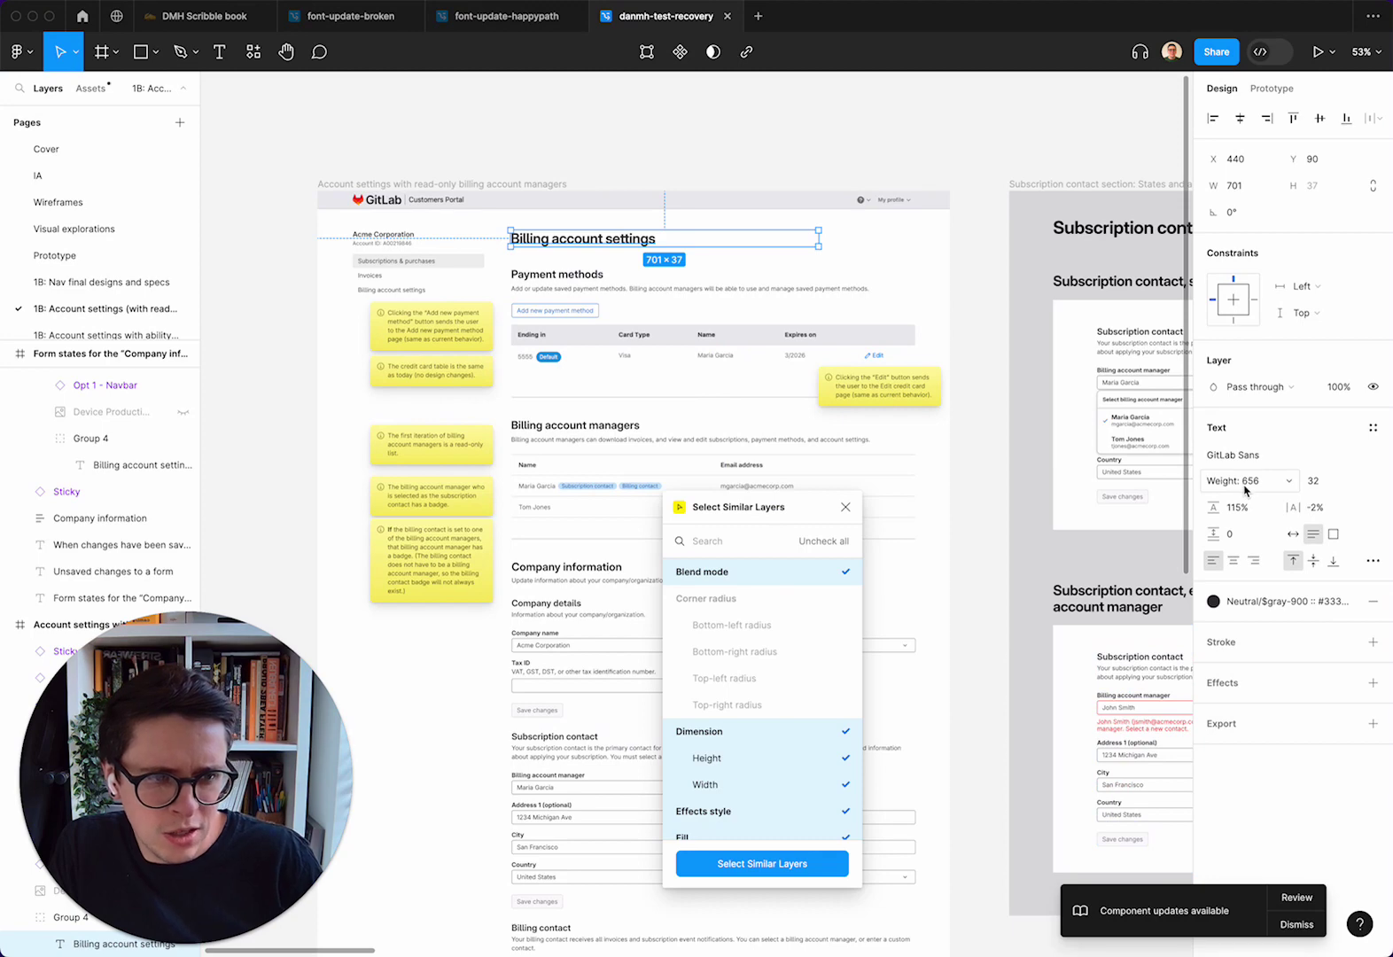
pyautogui.click(822, 542)
pyautogui.scroll(-10, 790, 695)
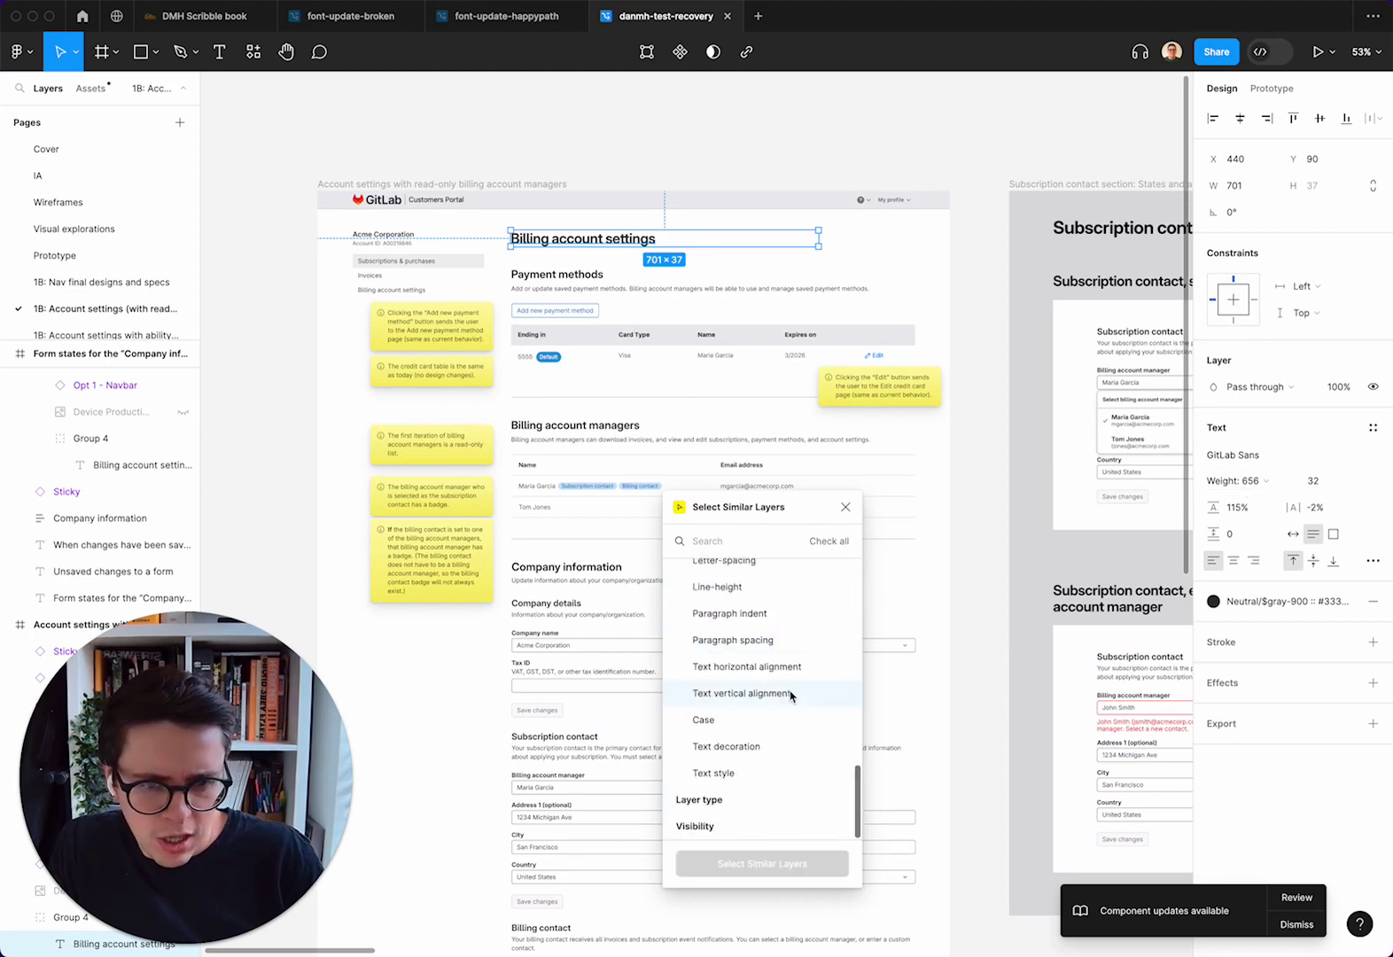
pyautogui.scroll(1, 789, 695)
pyautogui.scroll(2, 790, 695)
pyautogui.scroll(1, 790, 696)
pyautogui.scroll(-1, 778, 645)
pyautogui.scroll(-2, 776, 648)
pyautogui.scroll(-1, 776, 647)
pyautogui.scroll(-1, 776, 644)
pyautogui.scroll(1, 789, 631)
pyautogui.scroll(1, 794, 621)
pyautogui.scroll(1, 796, 622)
pyautogui.scroll(1, 796, 622)
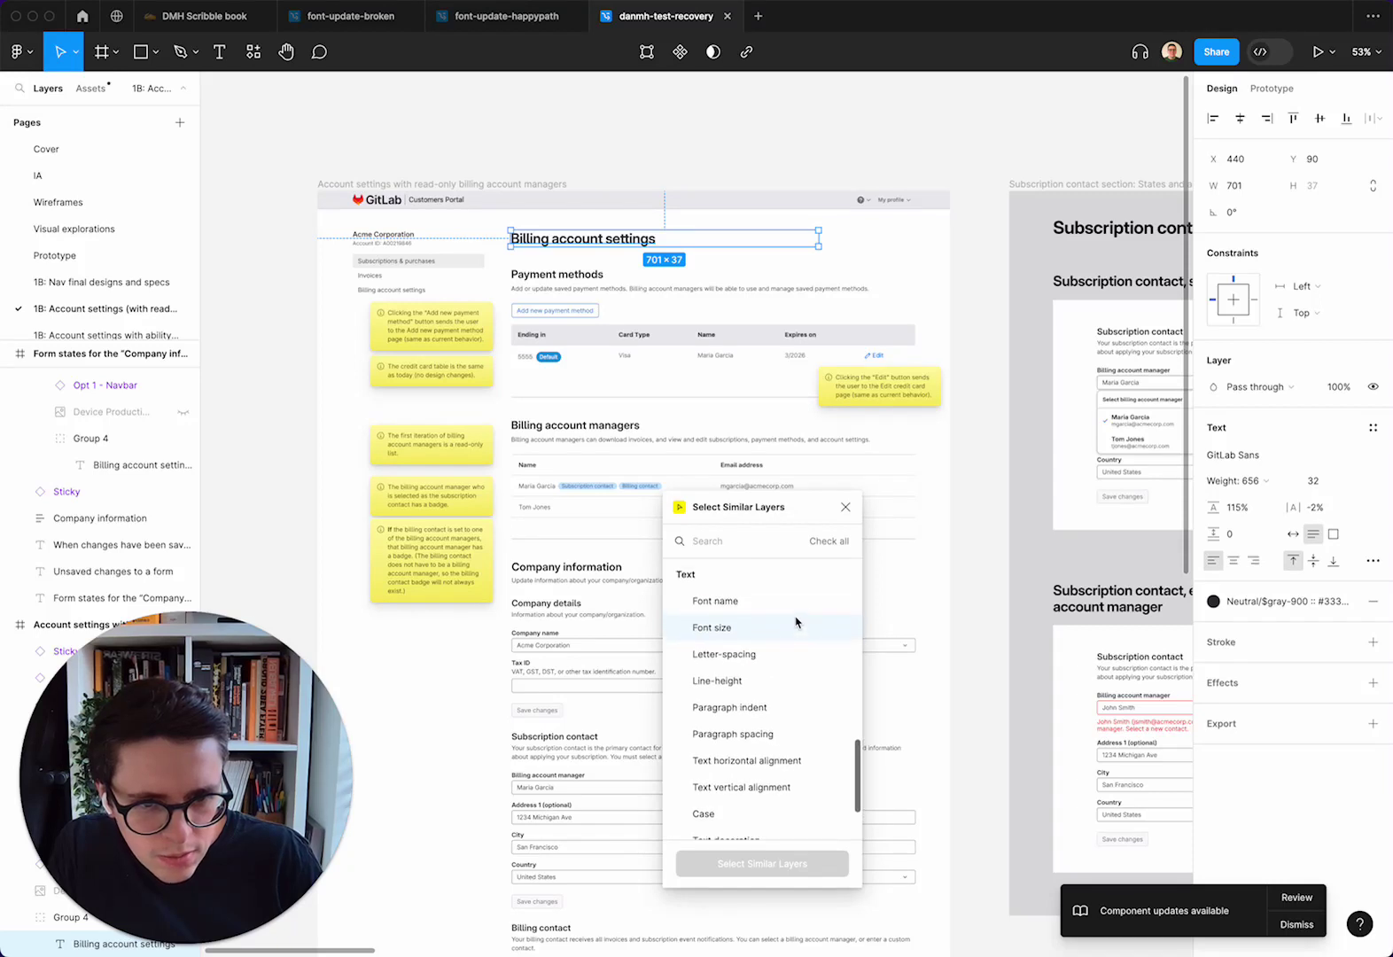
pyautogui.scroll(1, 795, 621)
pyautogui.scroll(1, 795, 621)
pyautogui.scroll(-5, 795, 621)
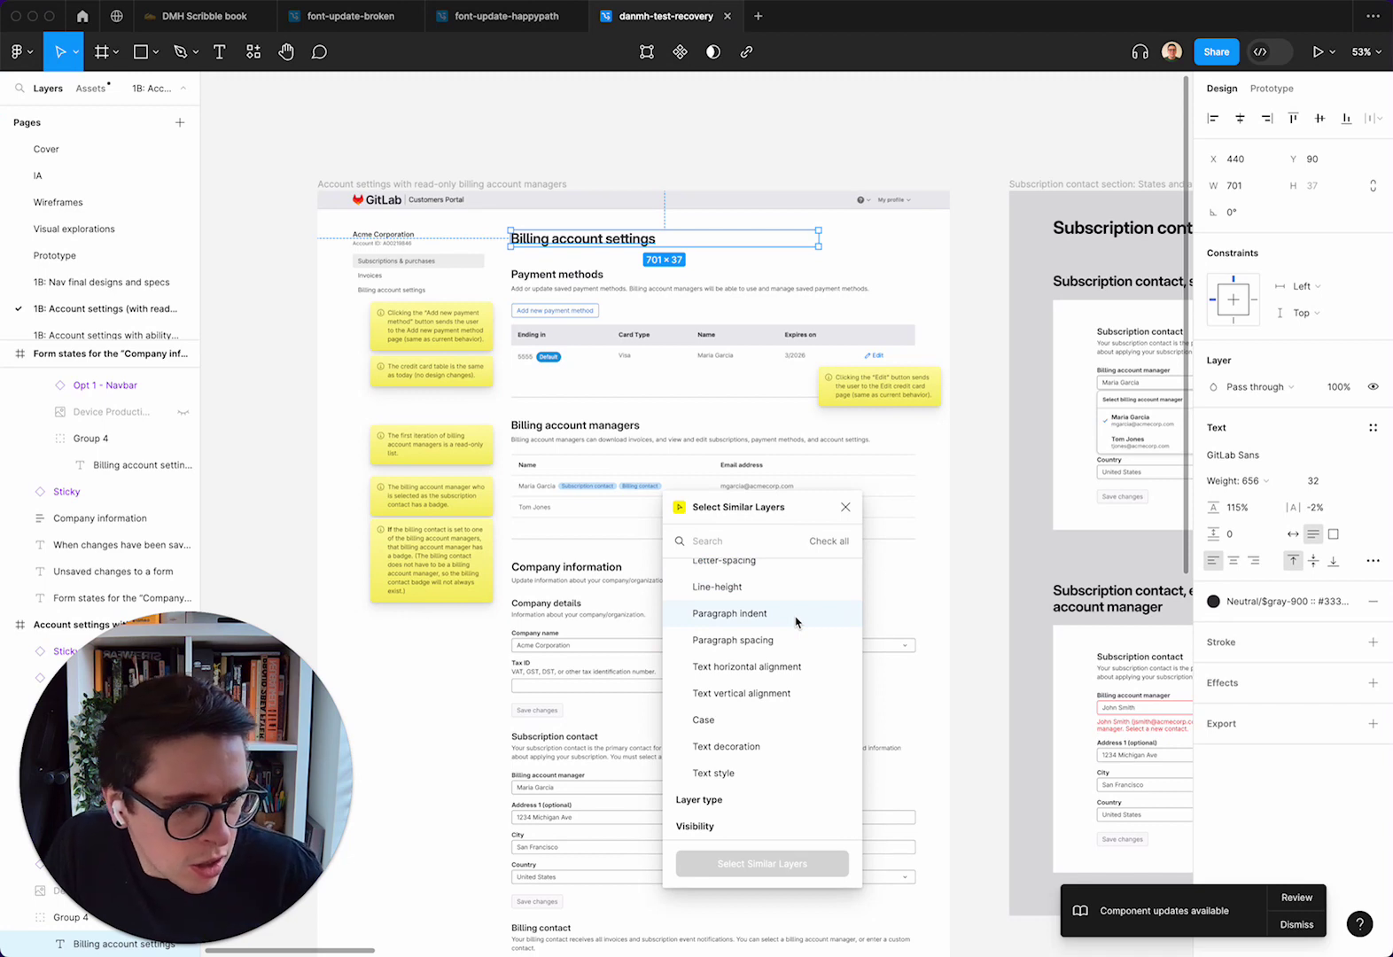
pyautogui.scroll(1, 796, 621)
pyautogui.scroll(2, 795, 621)
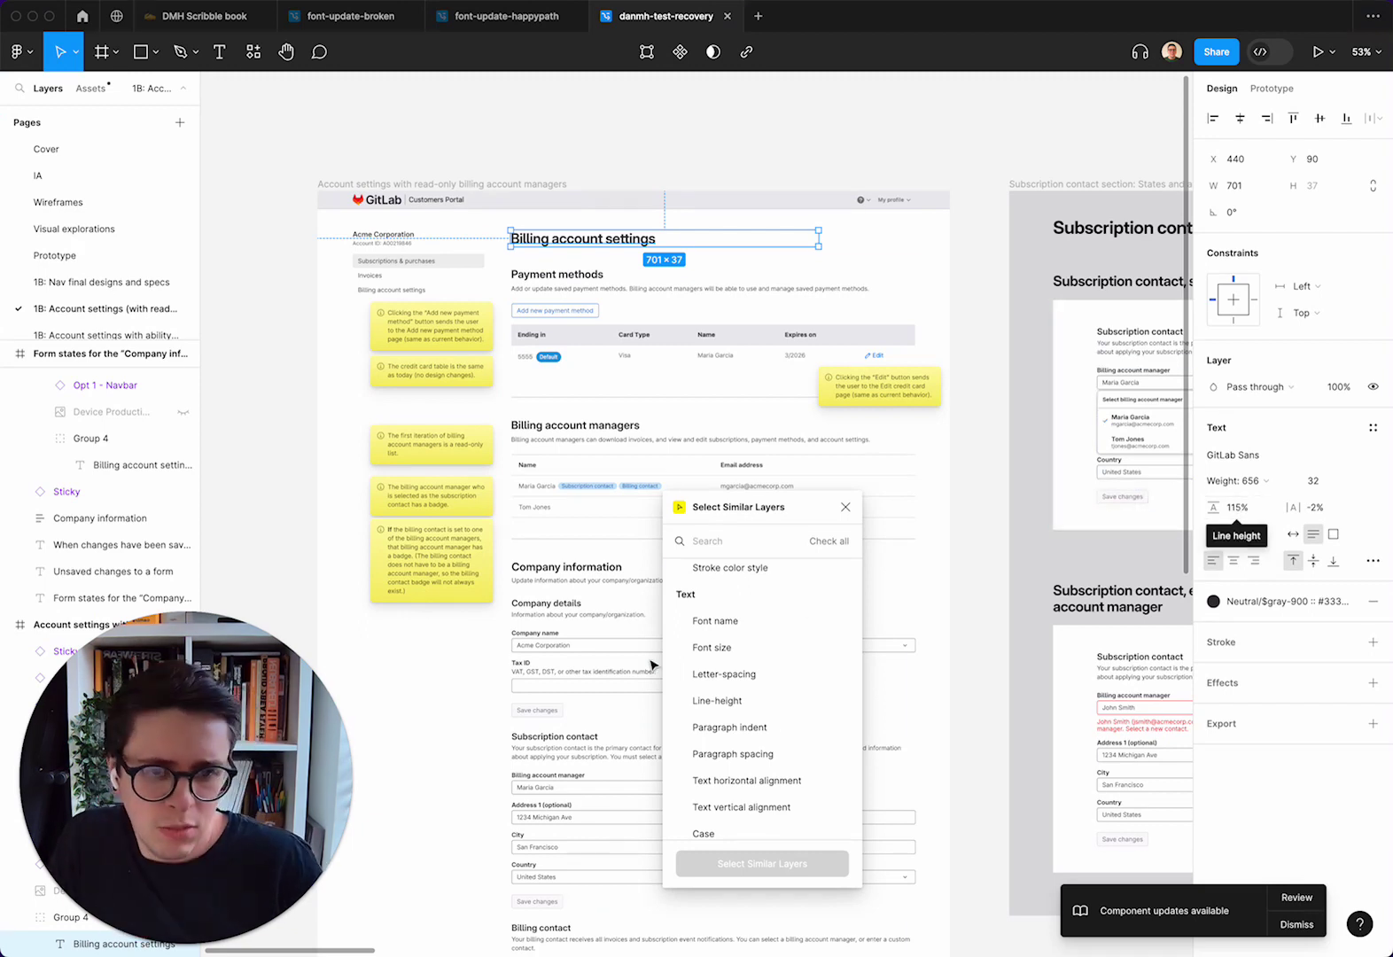
pyautogui.click(749, 650)
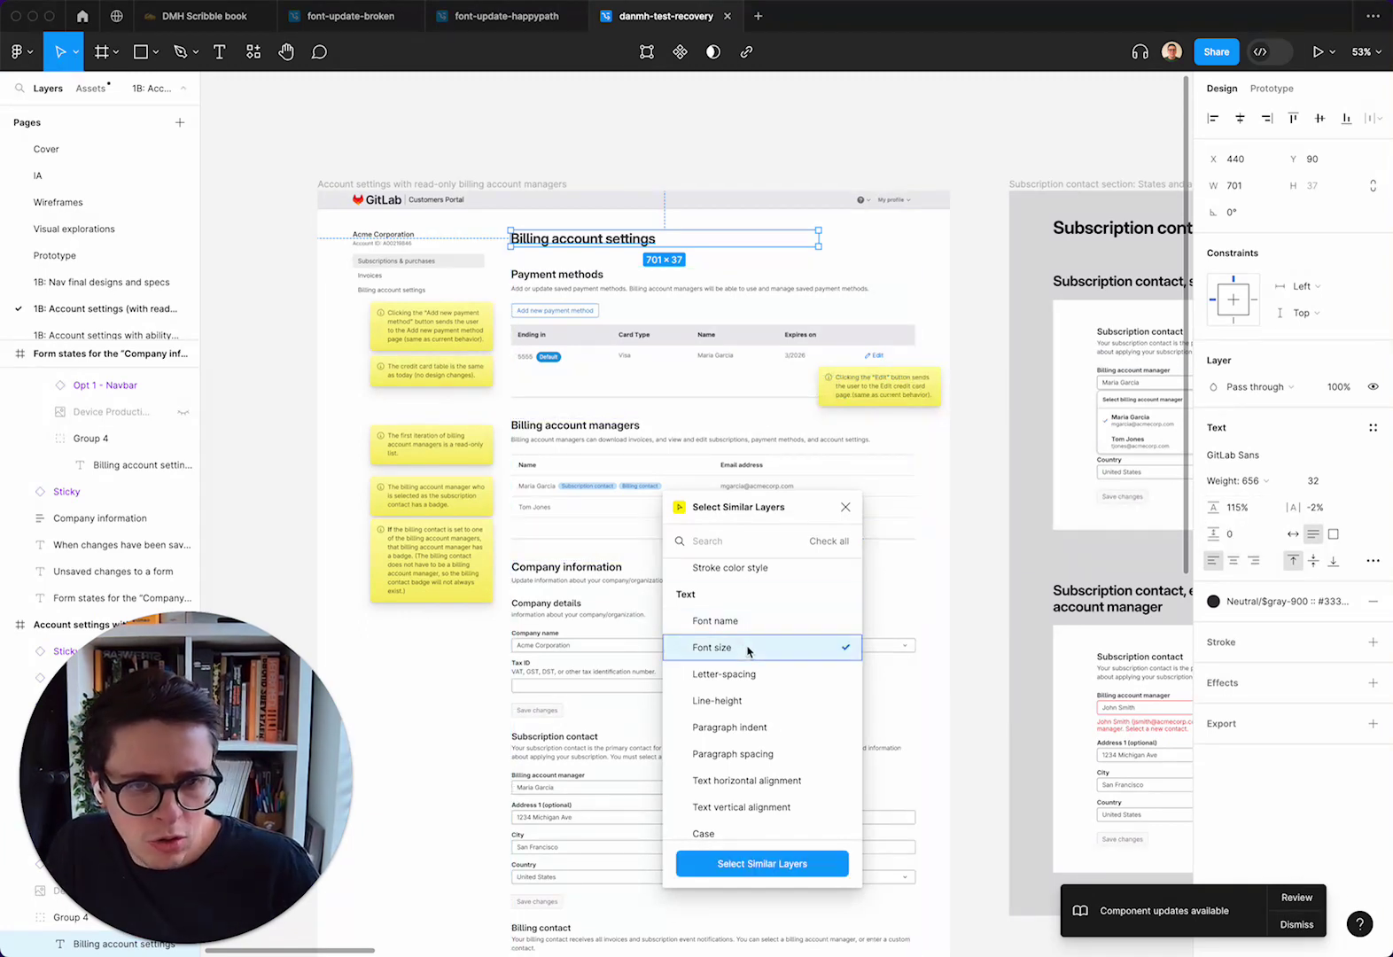
pyautogui.click(753, 704)
pyautogui.click(739, 871)
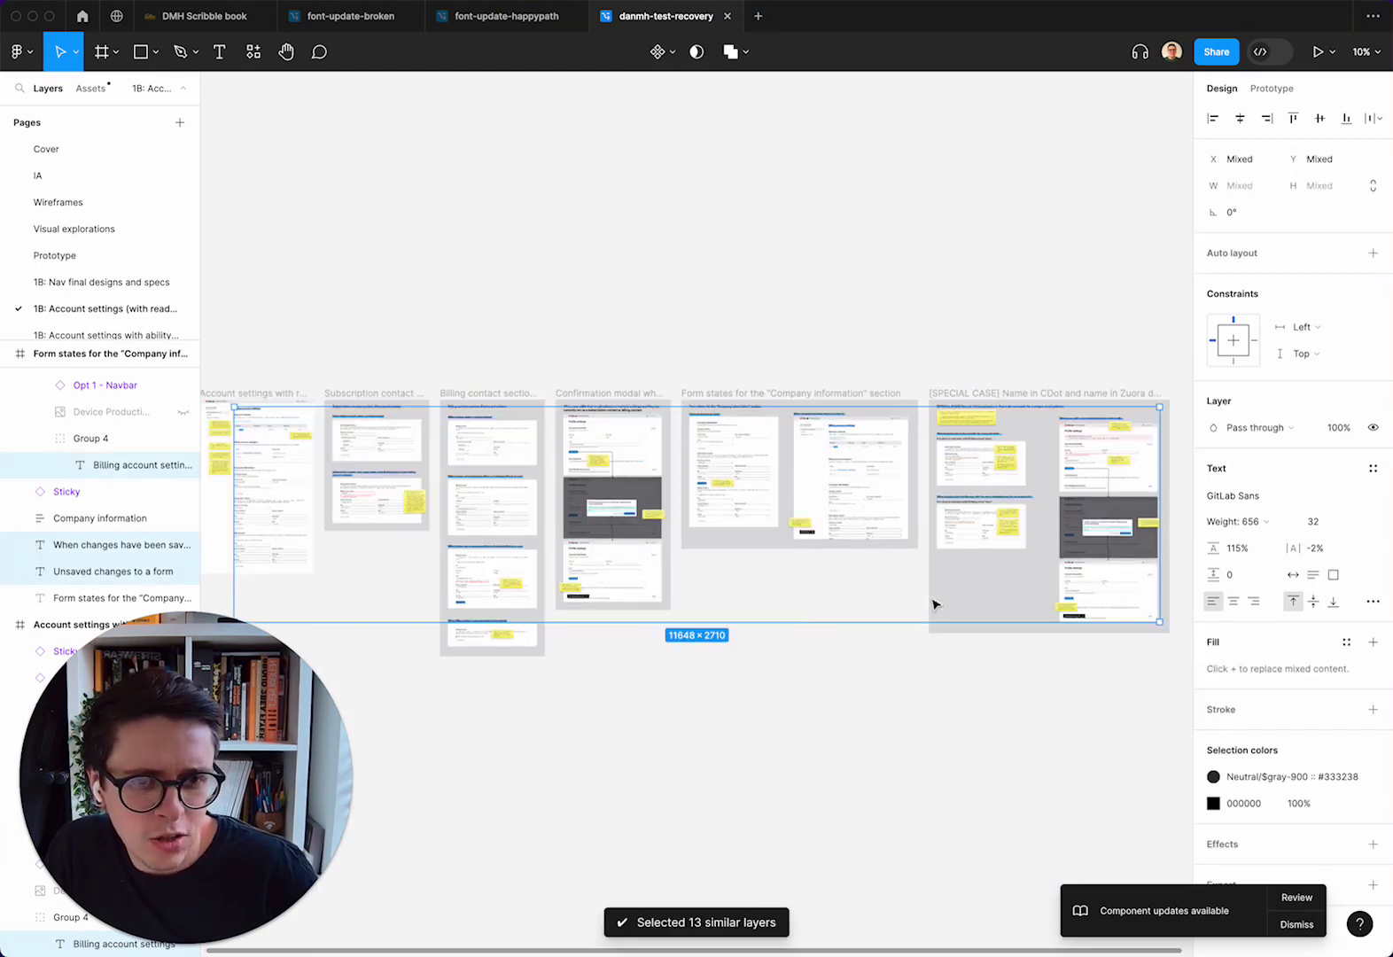
pyautogui.click(1372, 470)
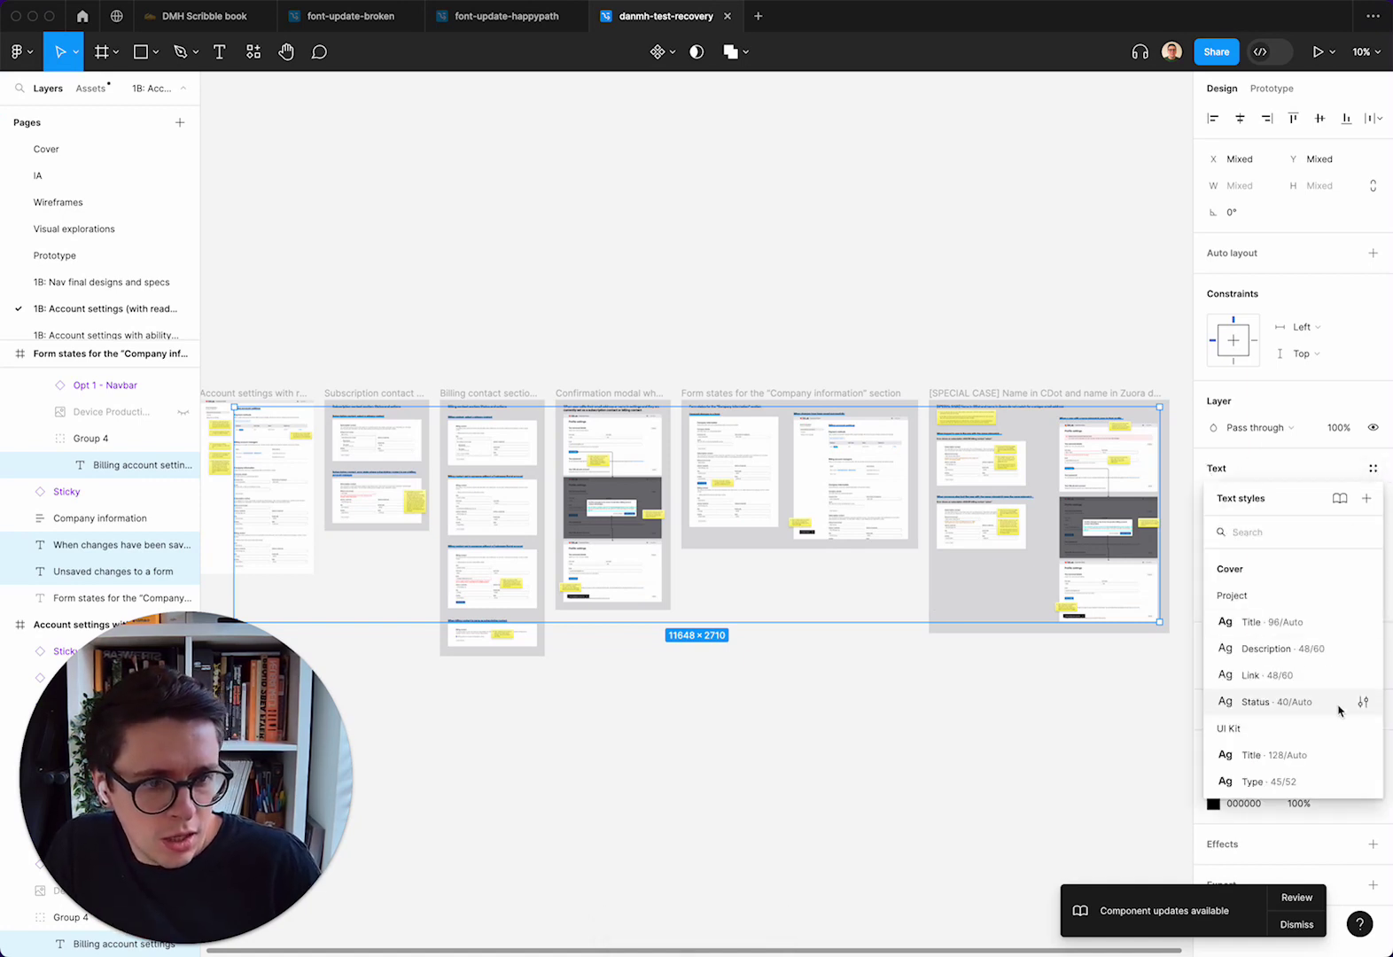
pyautogui.scroll(-3, 1337, 708)
pyautogui.scroll(-1, 1340, 710)
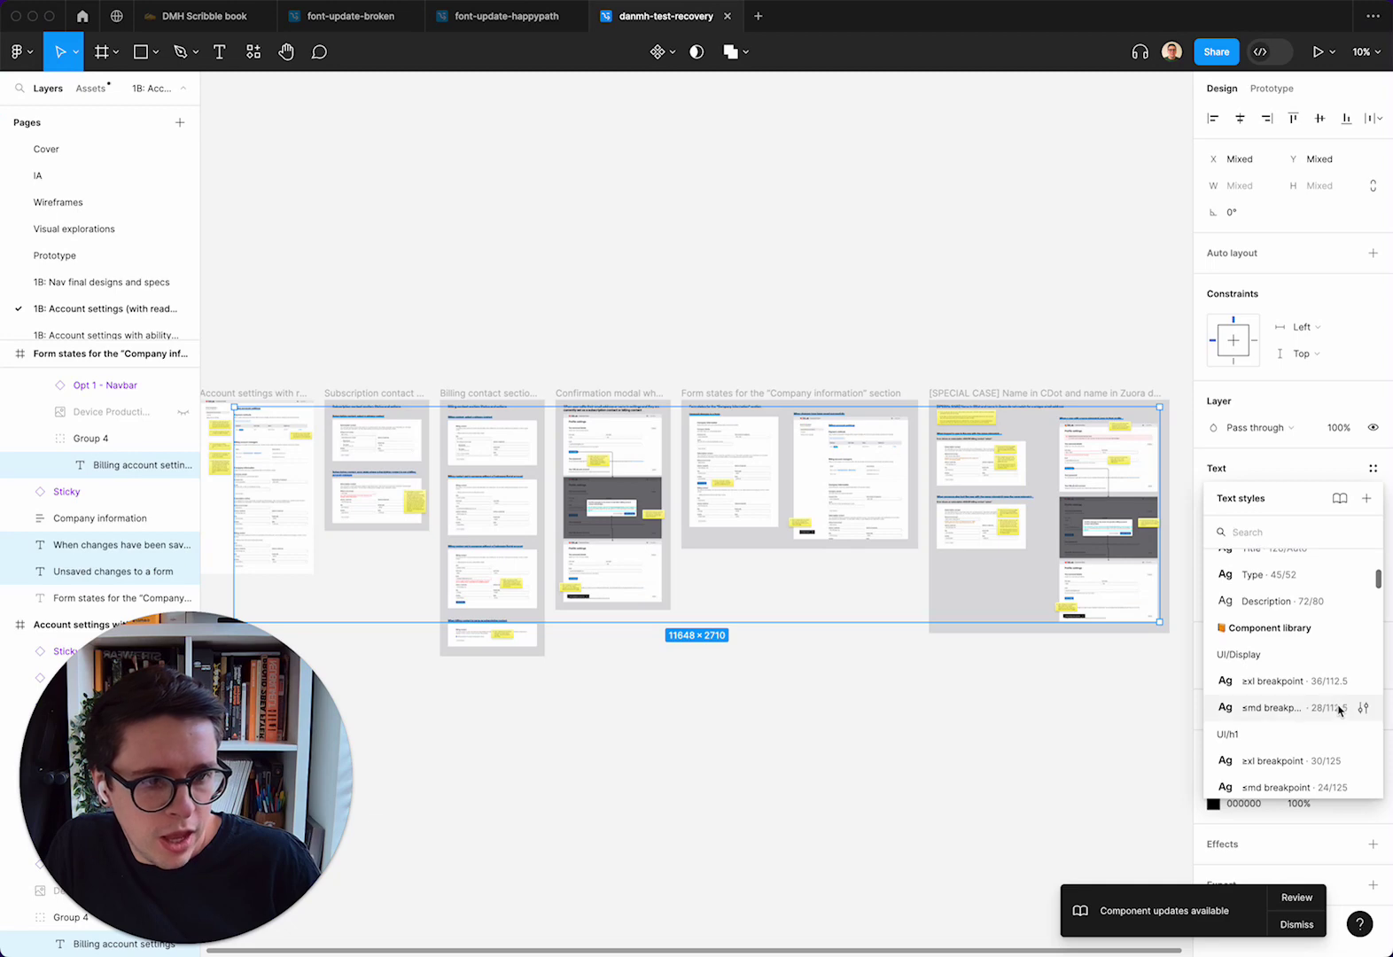
pyautogui.scroll(-1, 1273, 743)
pyautogui.click(1271, 718)
pyautogui.scroll(5, 272, 400)
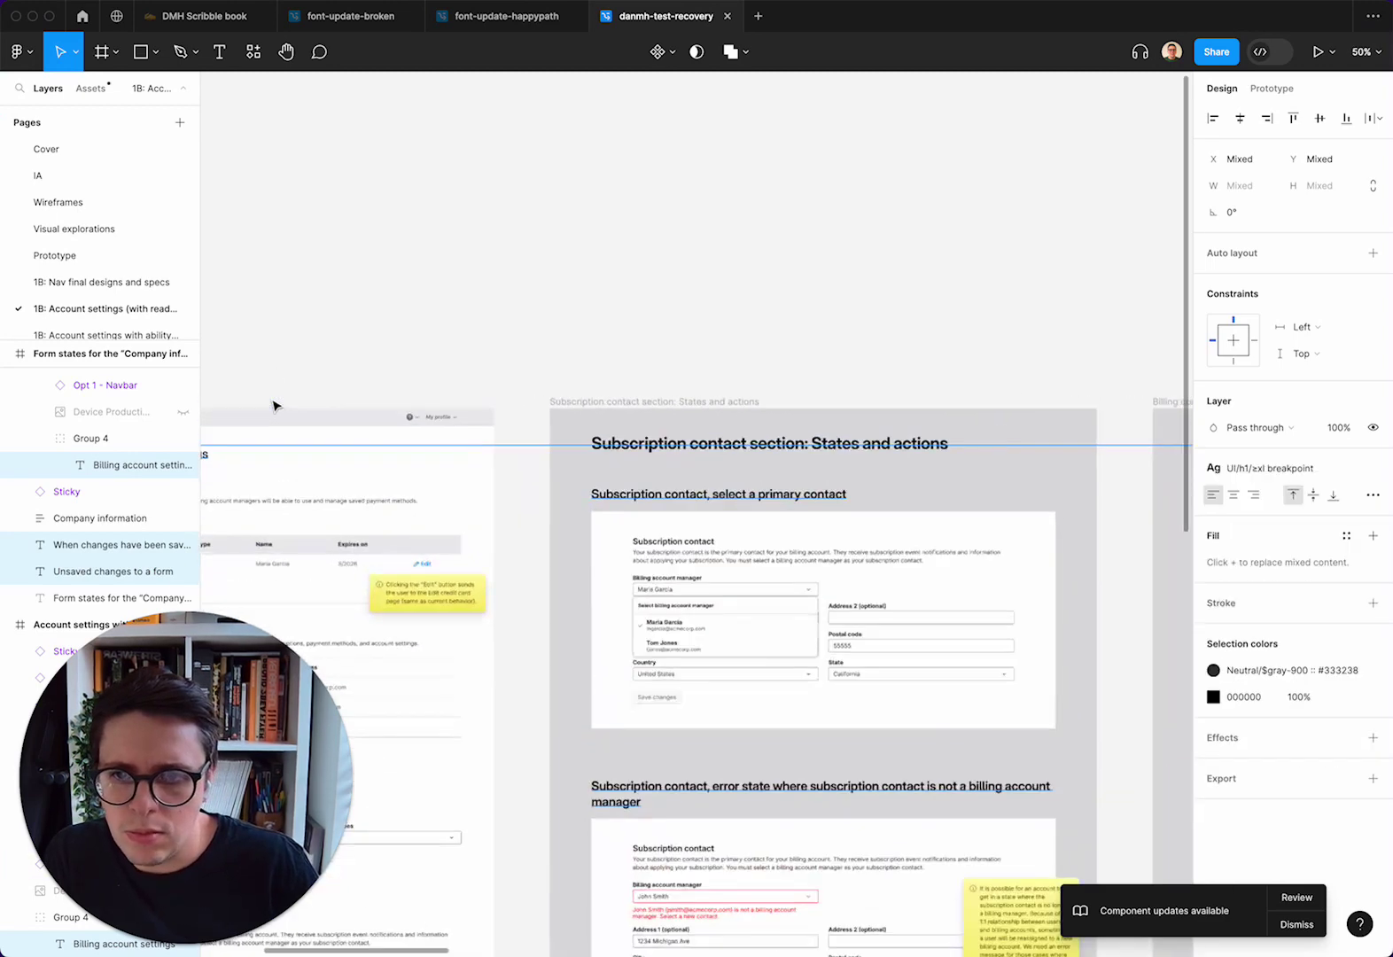
pyautogui.scroll(5, 273, 403)
pyautogui.scroll(2, 463, 346)
# - Select all headings matching Payment methods by font size and line height, and apply UI/h2 ≥xl breakpoint
pyautogui.click(557, 333)
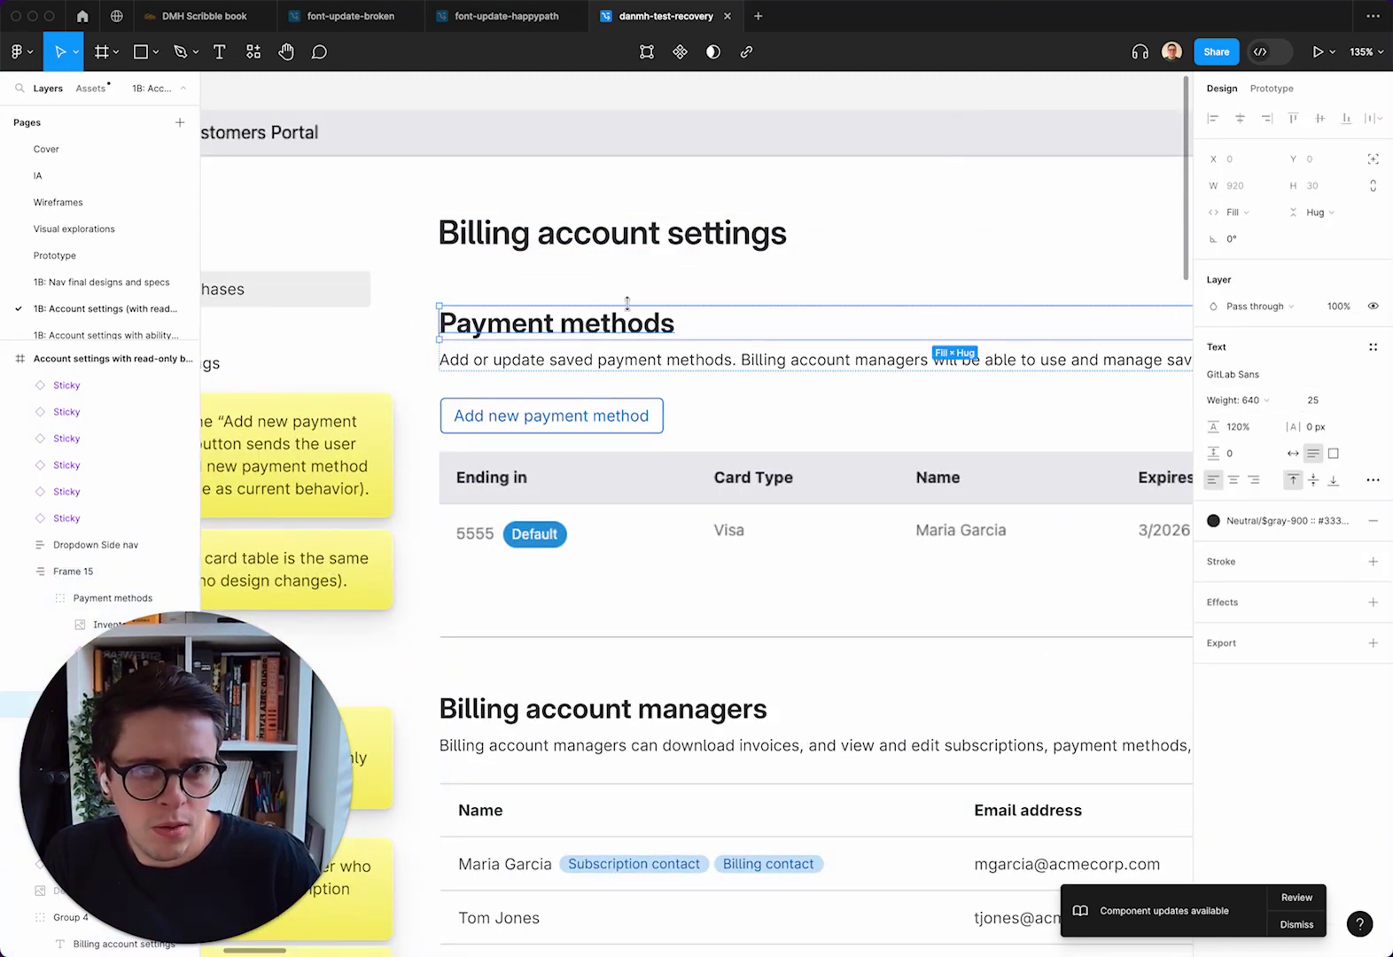
pyautogui.rightClick(583, 330)
pyautogui.moveTo(613, 698)
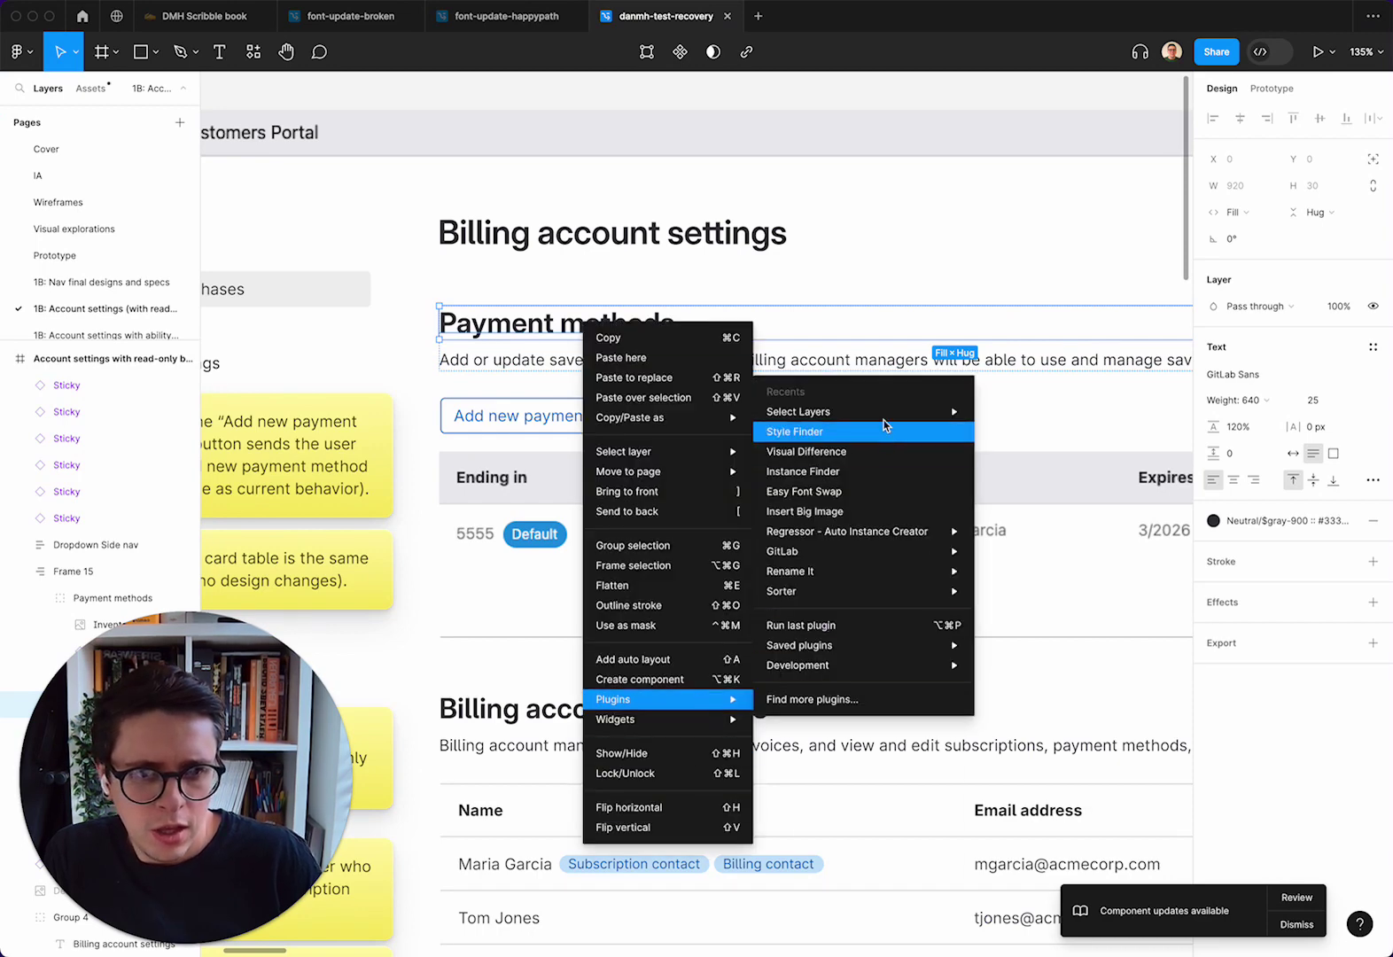
pyautogui.click(1048, 616)
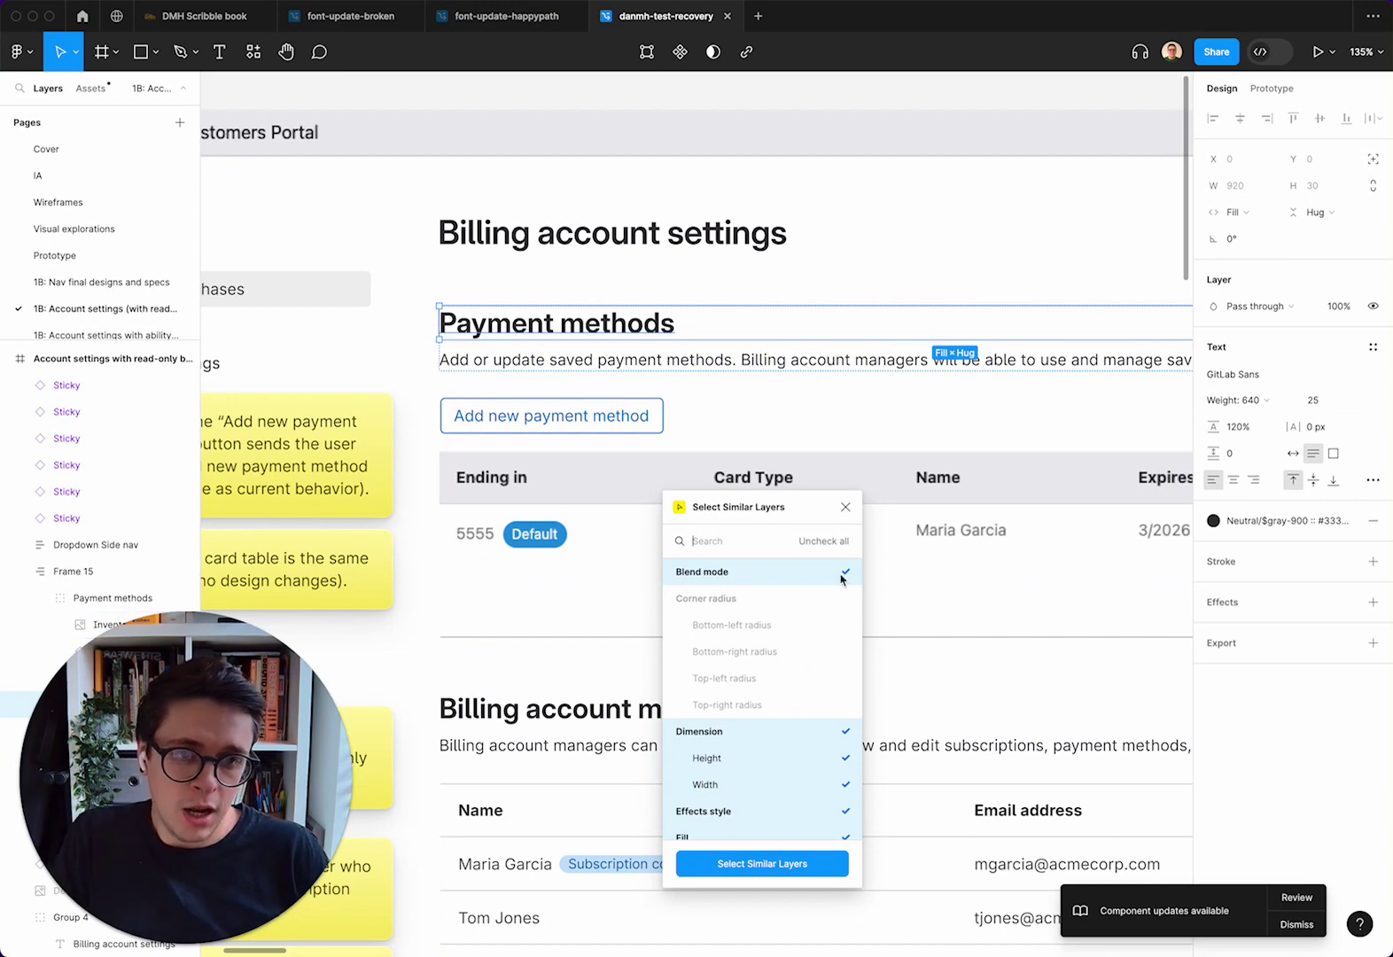
pyautogui.click(824, 541)
pyautogui.scroll(-10, 767, 719)
pyautogui.scroll(3, 766, 719)
pyautogui.scroll(2, 762, 707)
pyautogui.click(762, 659)
pyautogui.click(787, 713)
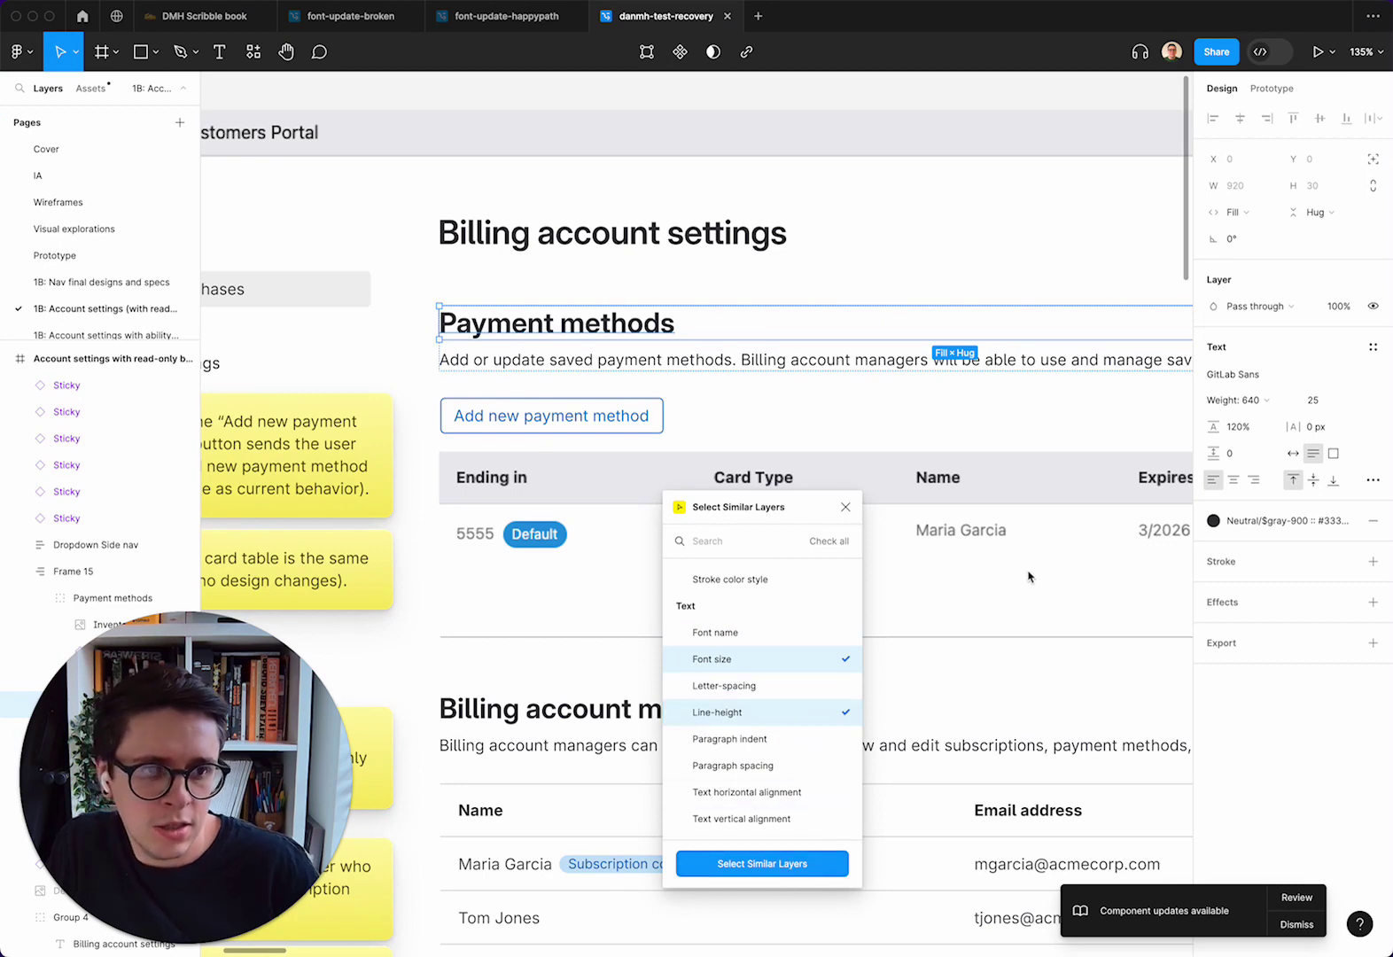
pyautogui.click(761, 863)
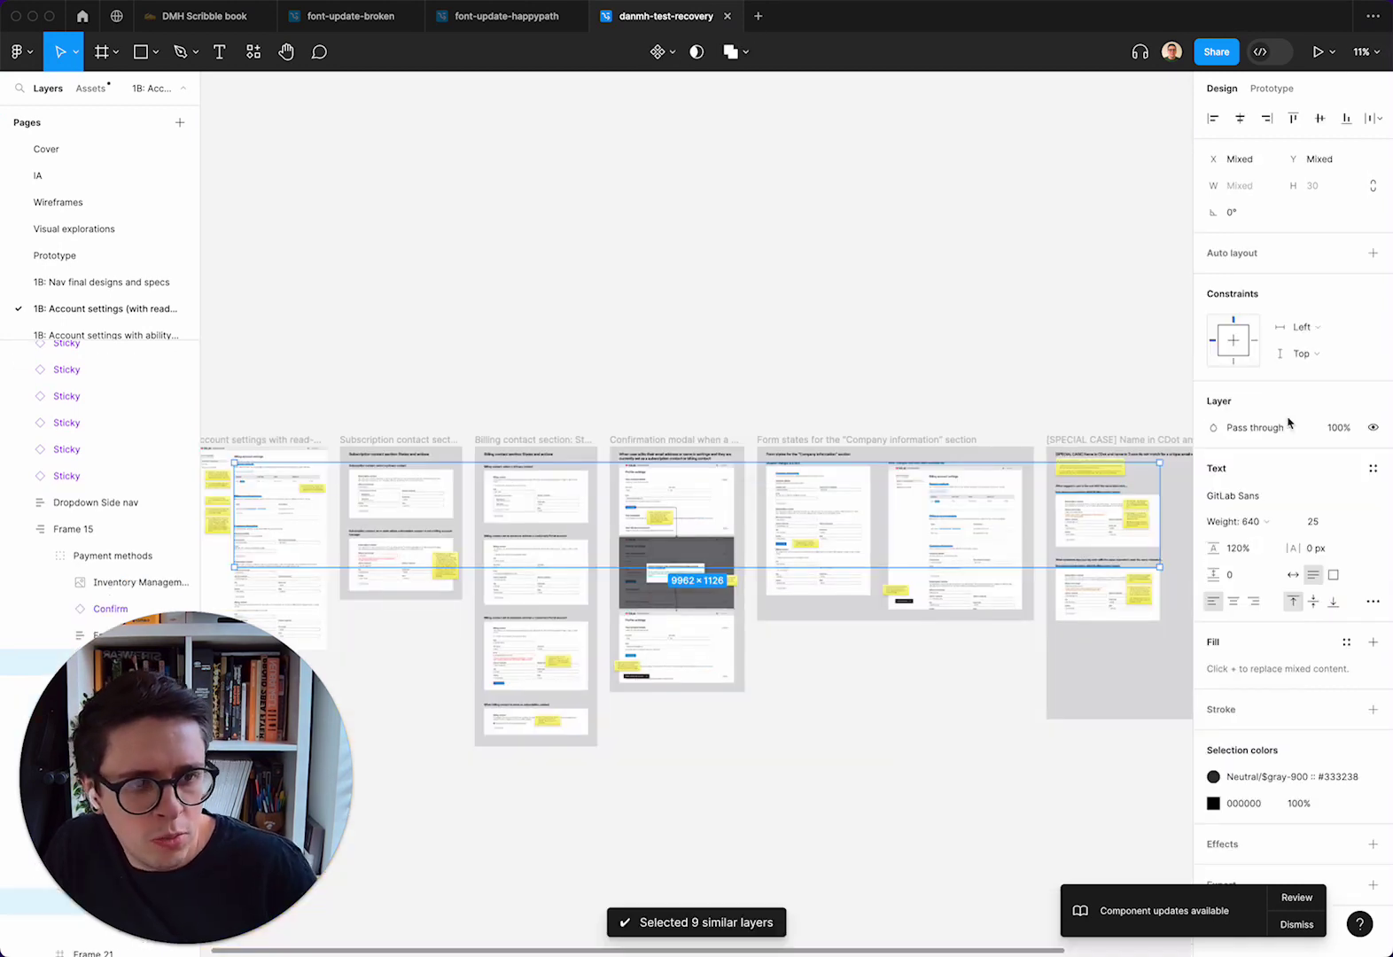
pyautogui.click(1372, 468)
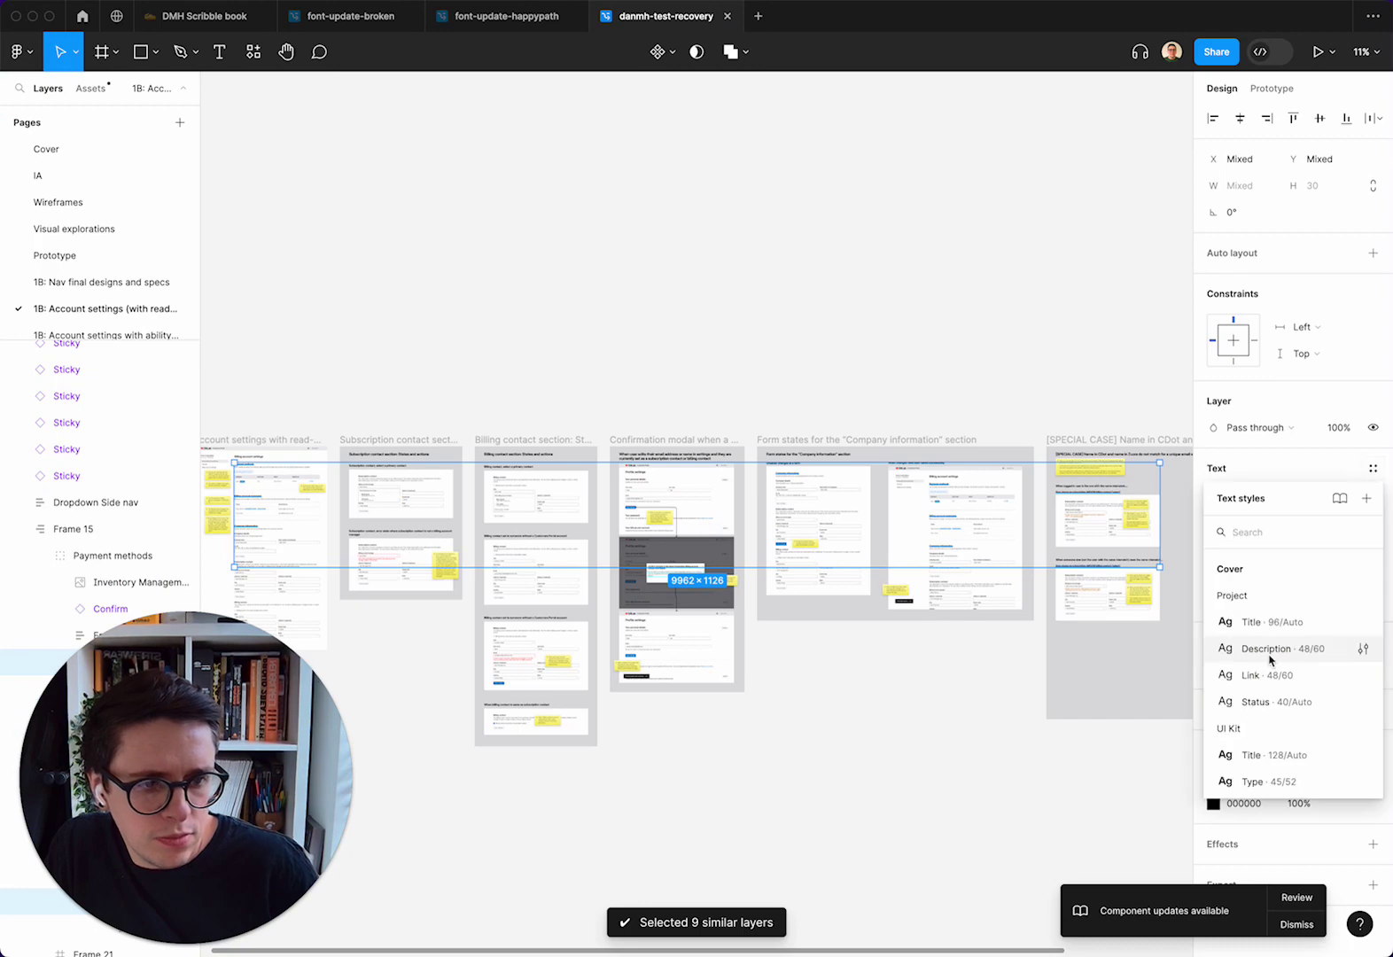
pyautogui.scroll(-5, 1270, 660)
pyautogui.scroll(-1, 1270, 659)
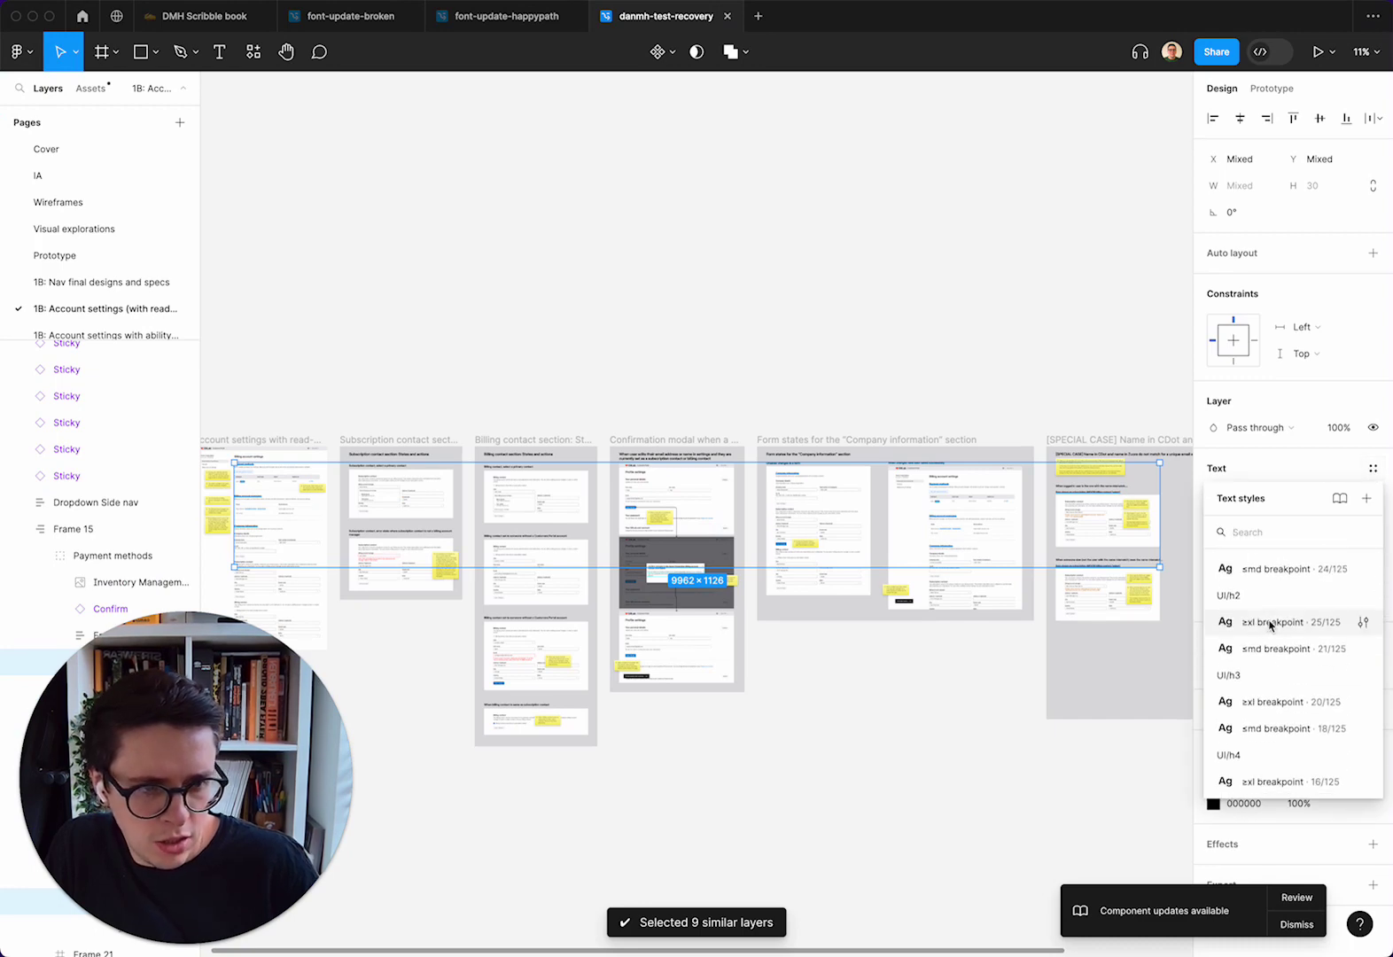
pyautogui.click(1289, 623)
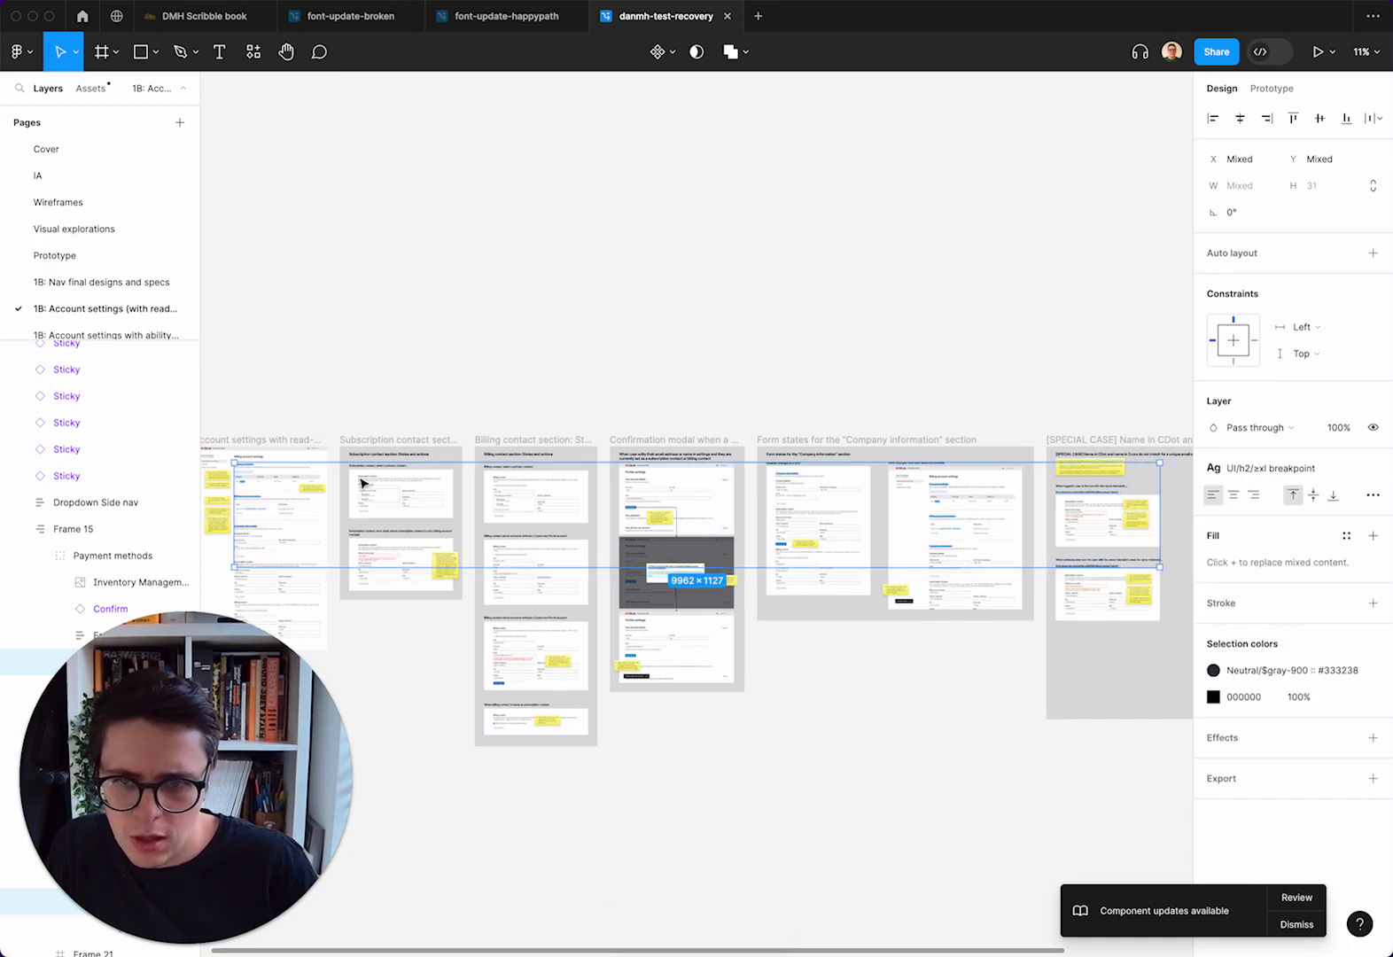
pyautogui.hscroll(-5, 352, 484)
pyautogui.scroll(10, 560, 475)
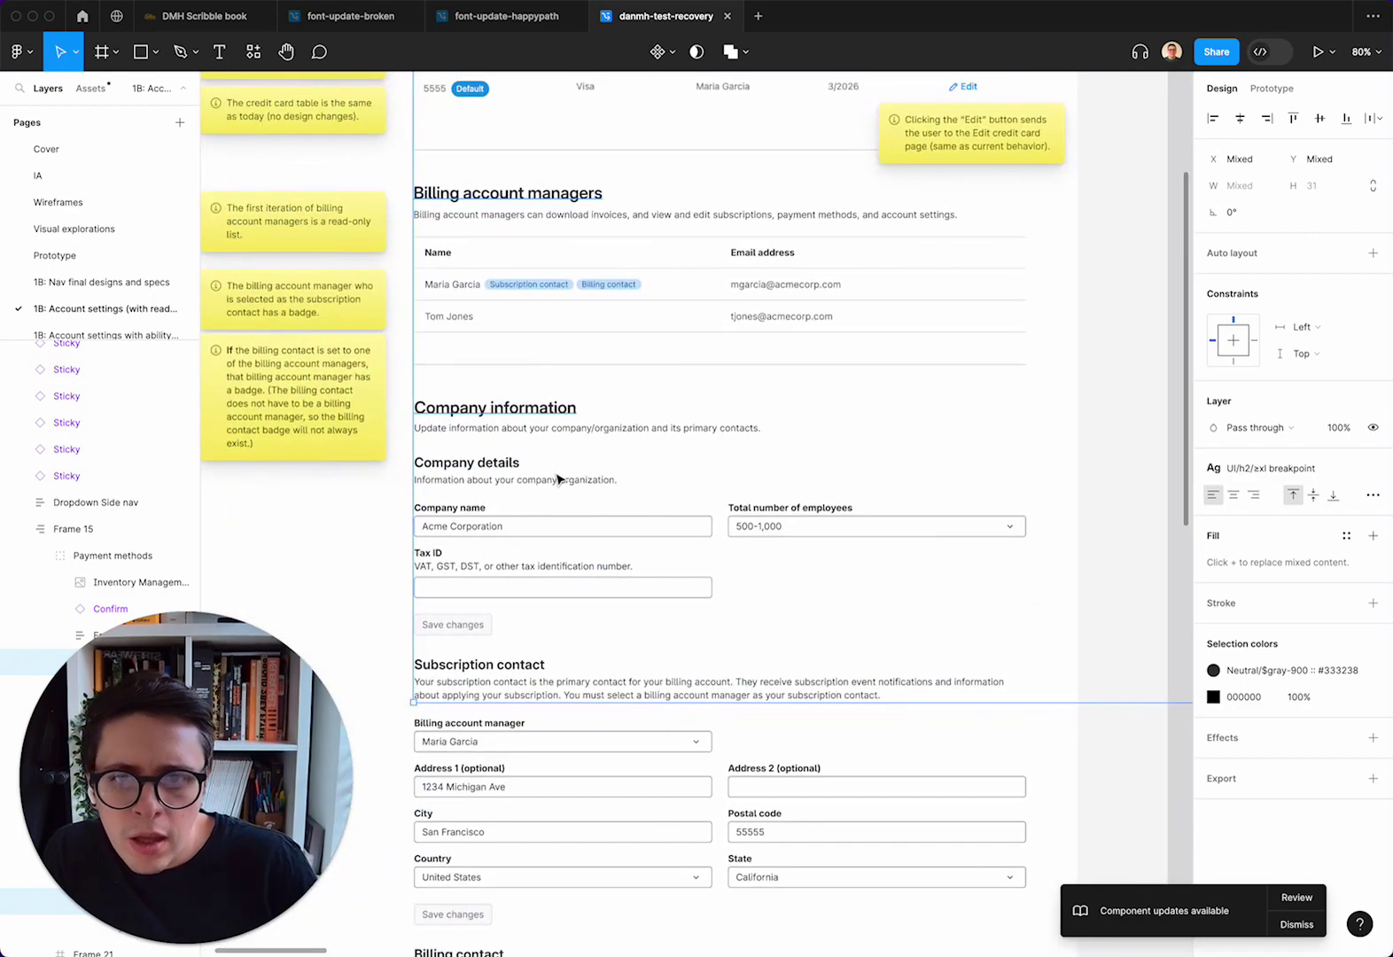
pyautogui.scroll(-2, 559, 475)
pyautogui.scroll(-4, 559, 474)
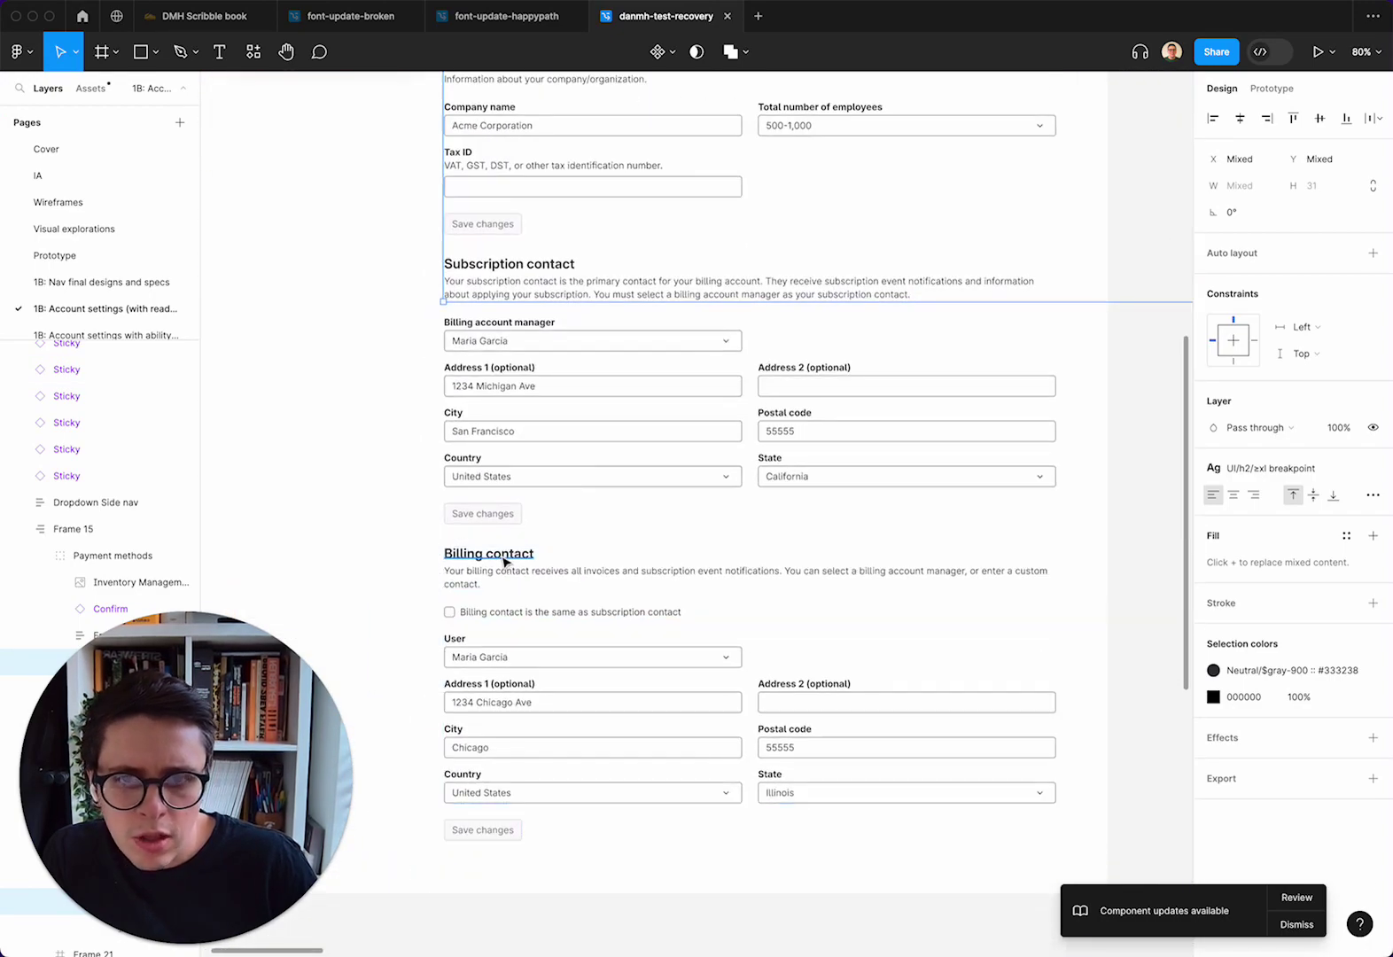
# - Select all subheadings matching Billing contact by font size and line height, and apply UI/h3 ≥xl breakpoint
pyautogui.click(506, 562)
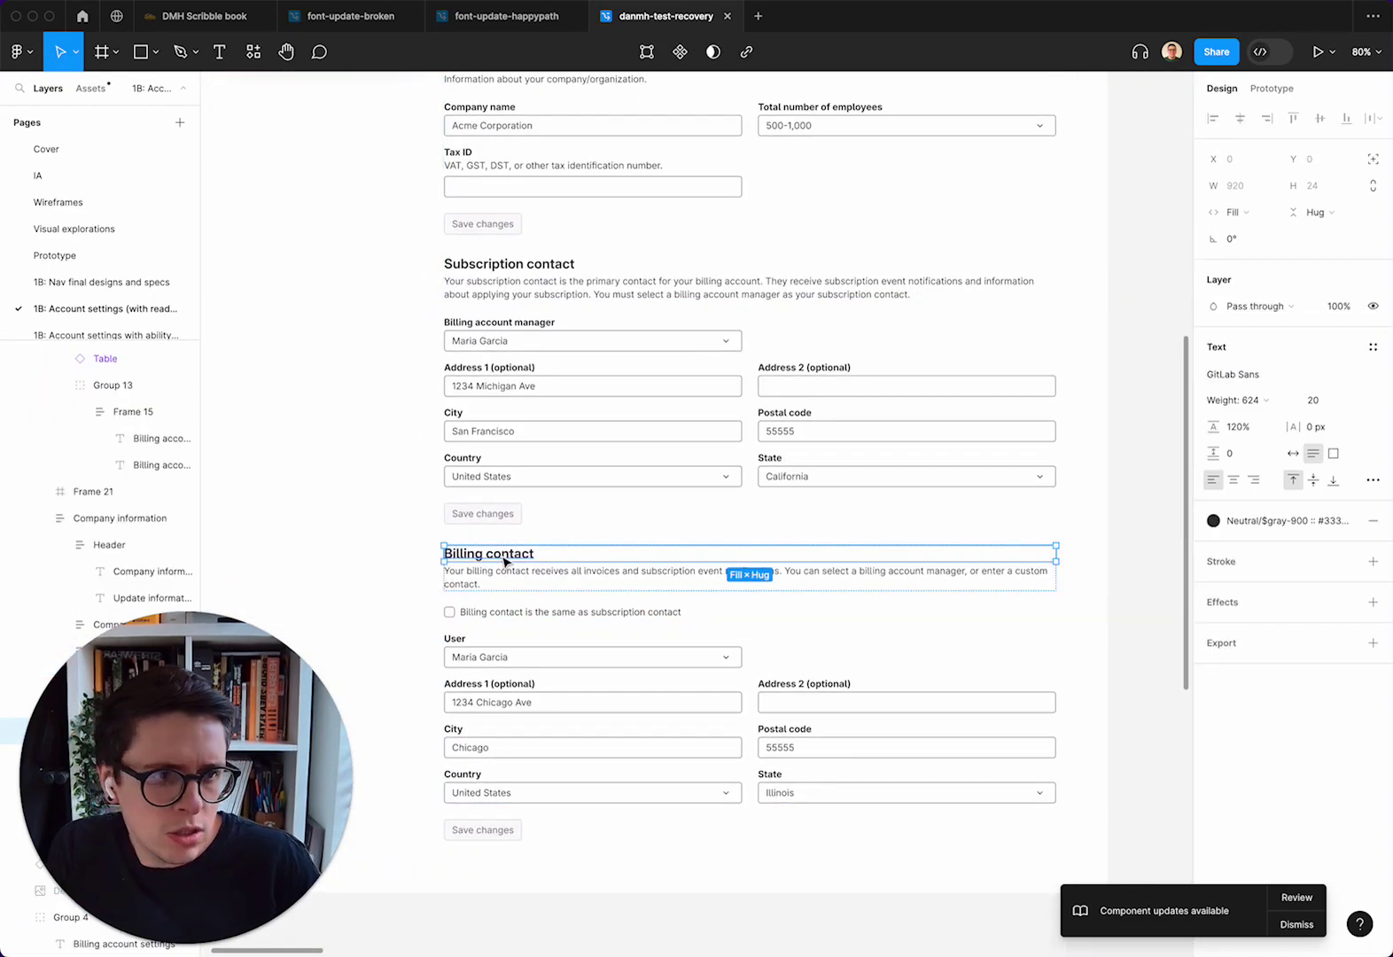
pyautogui.rightClick(506, 562)
pyautogui.moveTo(718, 770)
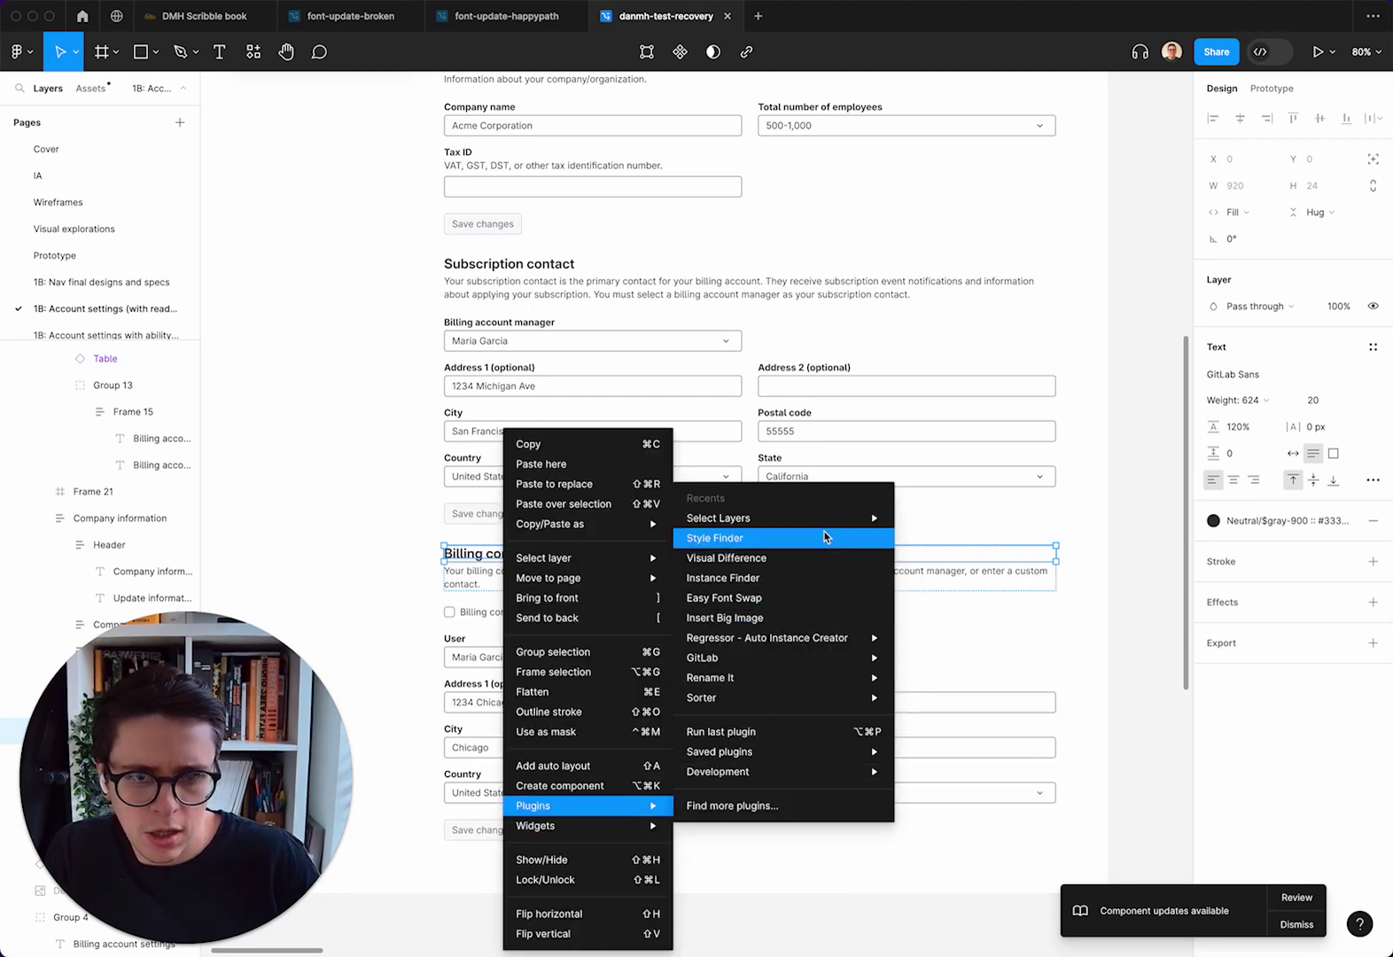
pyautogui.moveTo(781, 518)
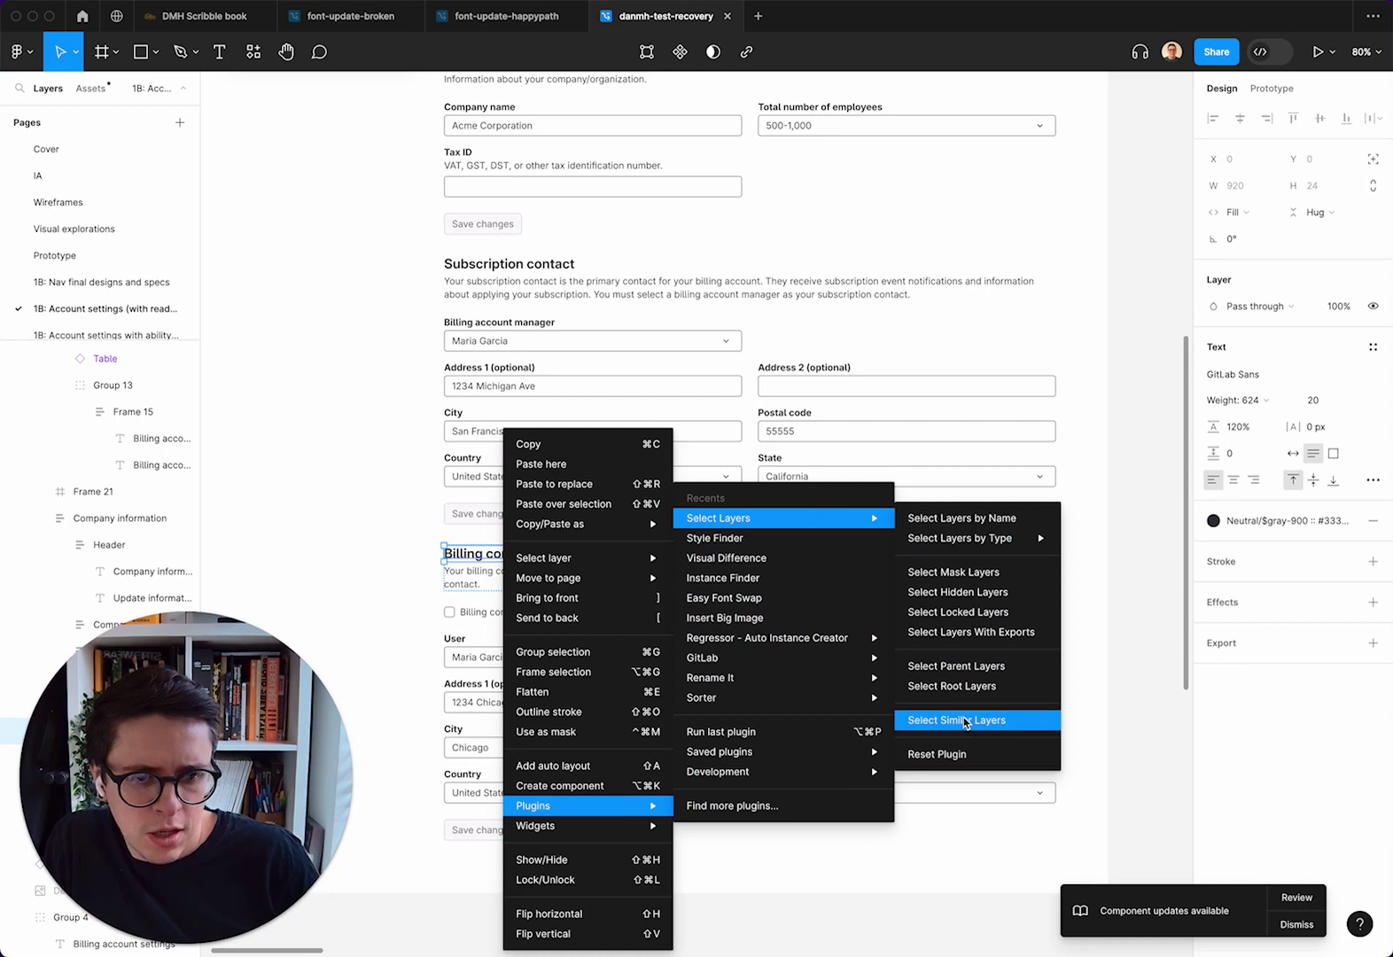
pyautogui.click(965, 722)
pyautogui.click(824, 540)
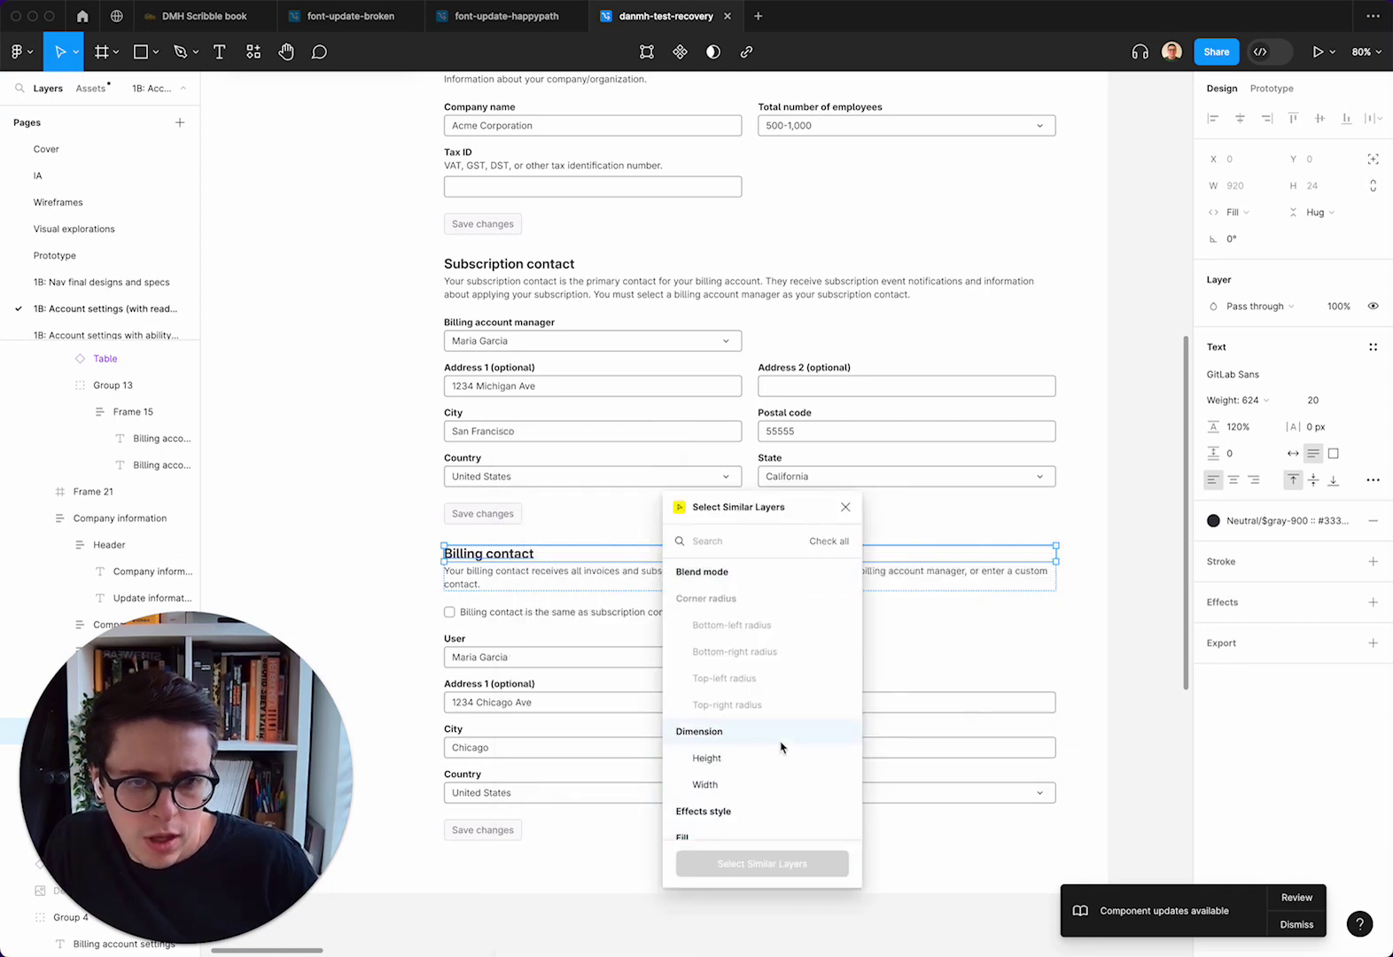
pyautogui.scroll(-10, 781, 746)
pyautogui.scroll(2, 780, 746)
pyautogui.scroll(2, 780, 747)
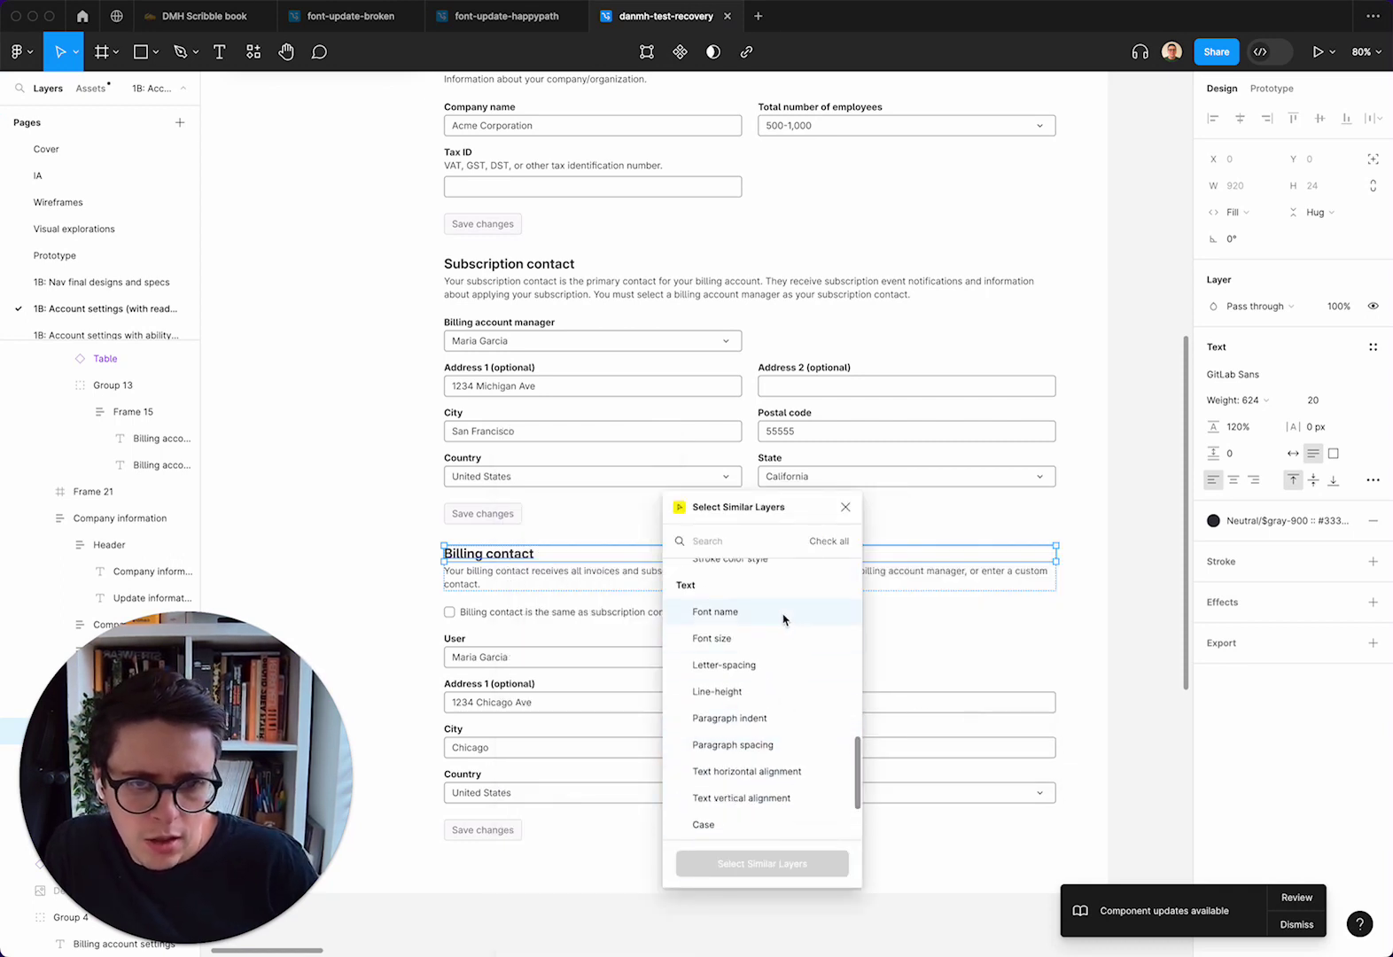
pyautogui.click(766, 640)
pyautogui.click(759, 692)
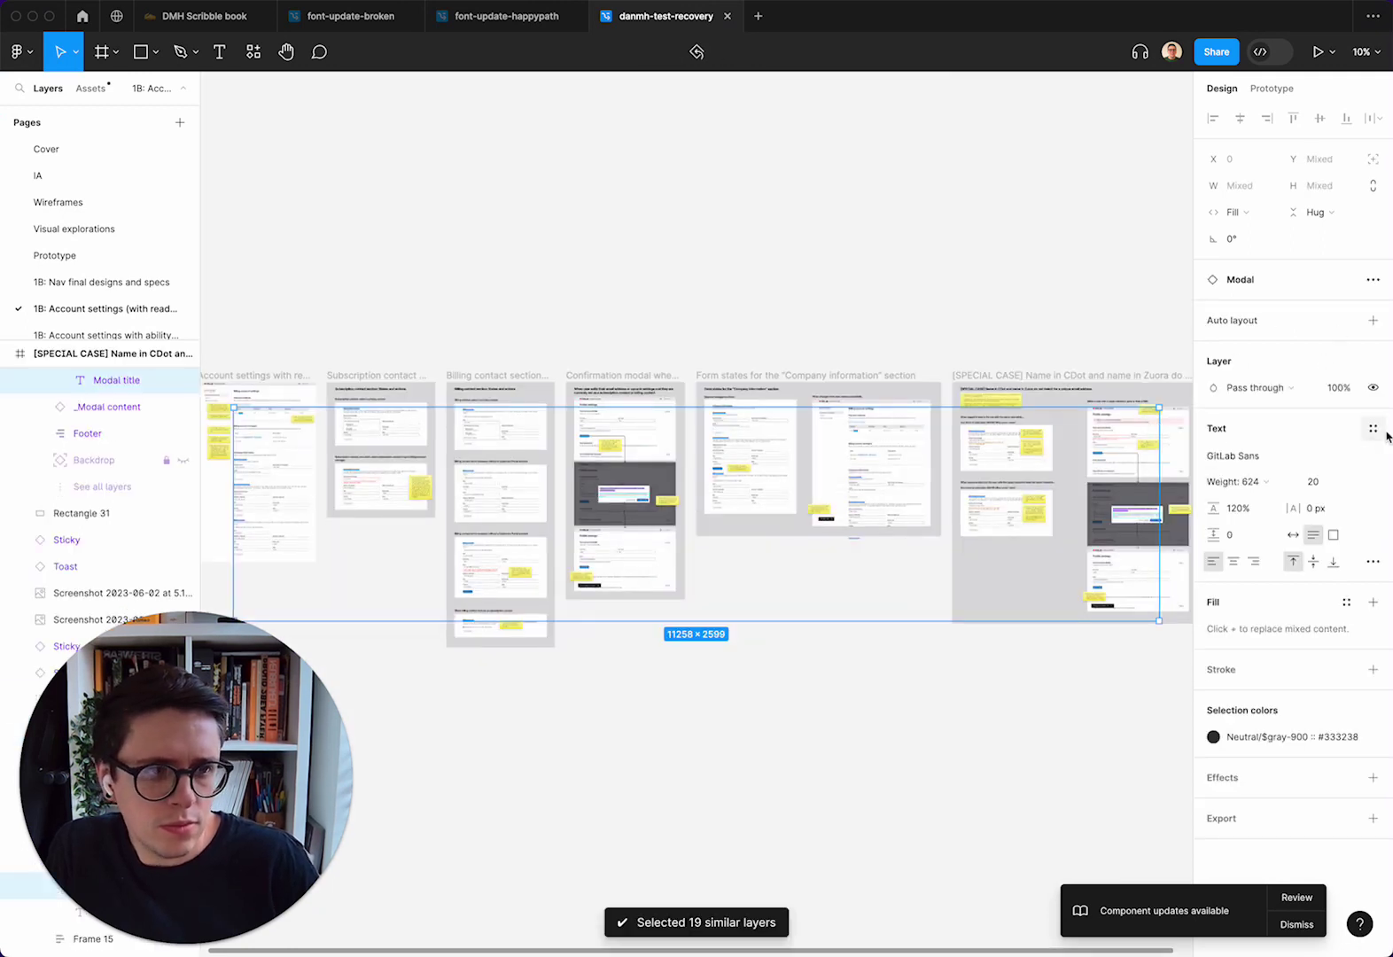
pyautogui.click(1373, 429)
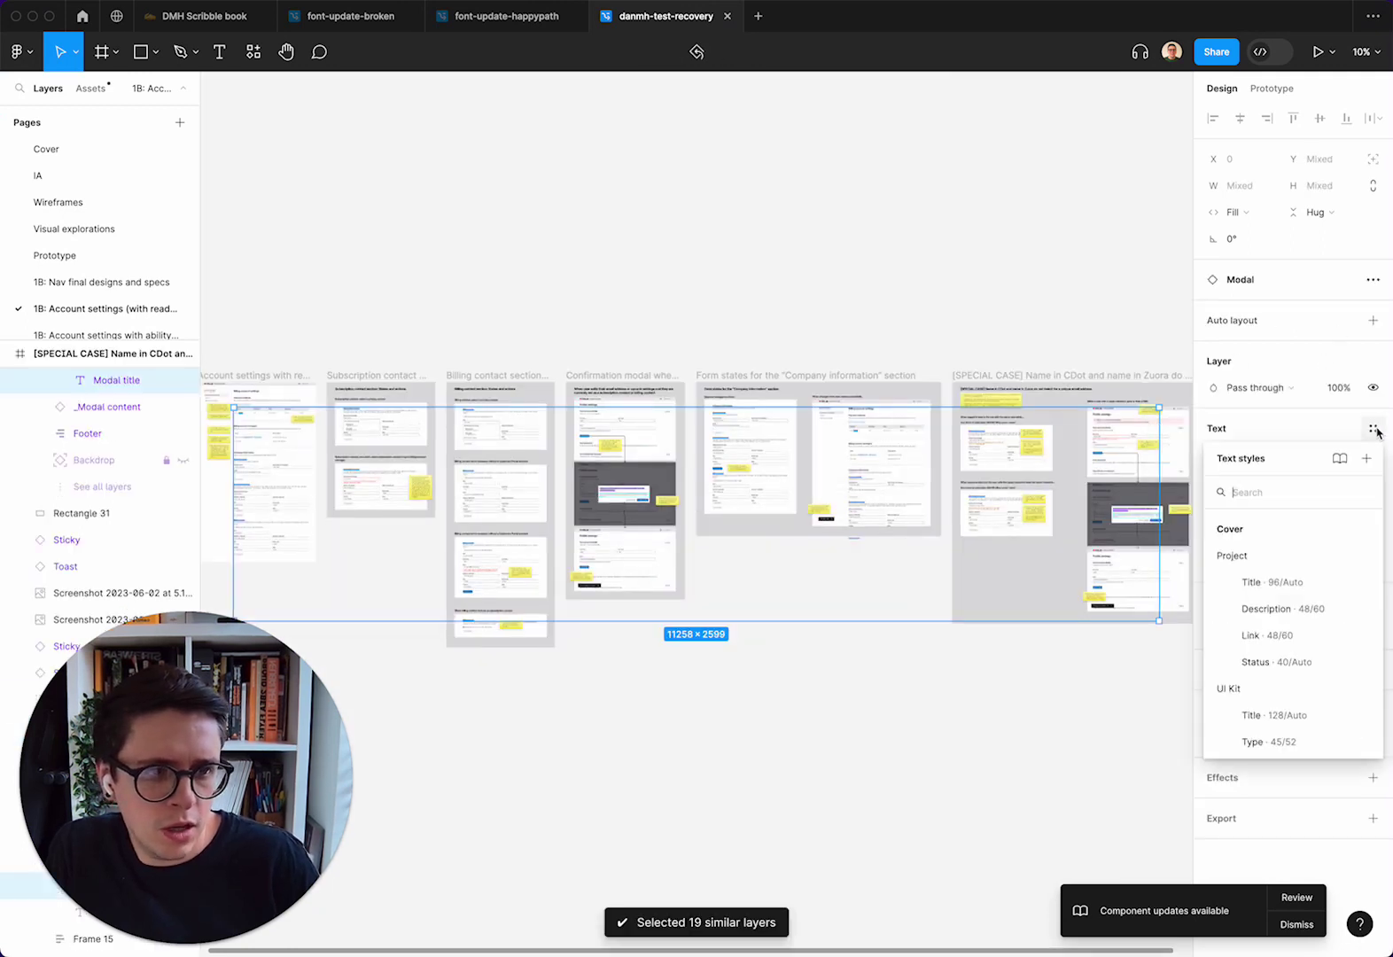
pyautogui.scroll(-5, 1318, 617)
pyautogui.scroll(-1, 1319, 618)
pyautogui.scroll(-3, 1320, 619)
pyautogui.click(1273, 704)
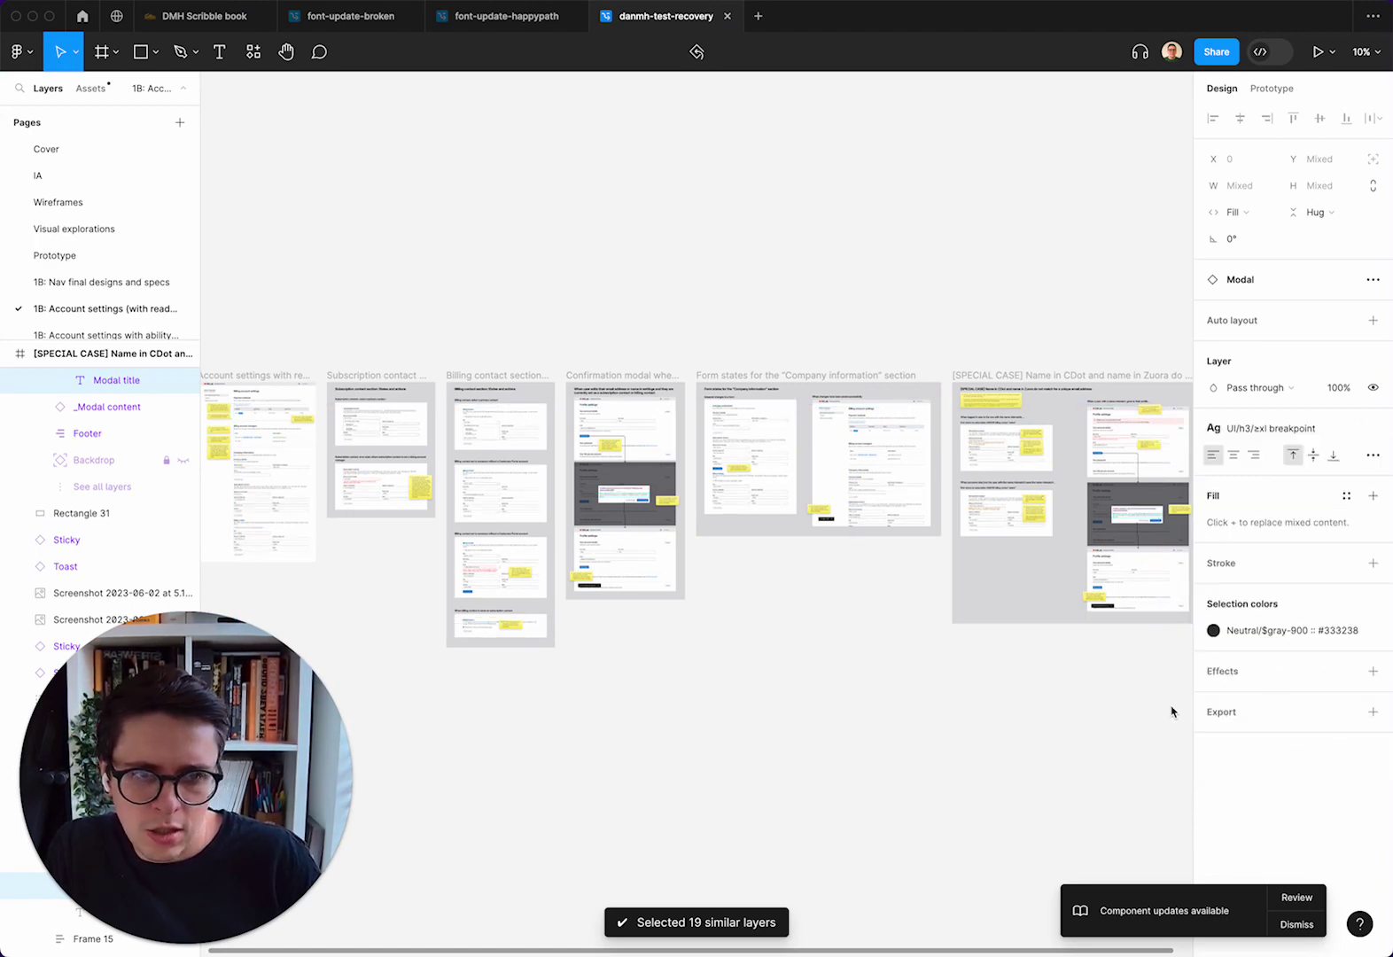
pyautogui.click(611, 733)
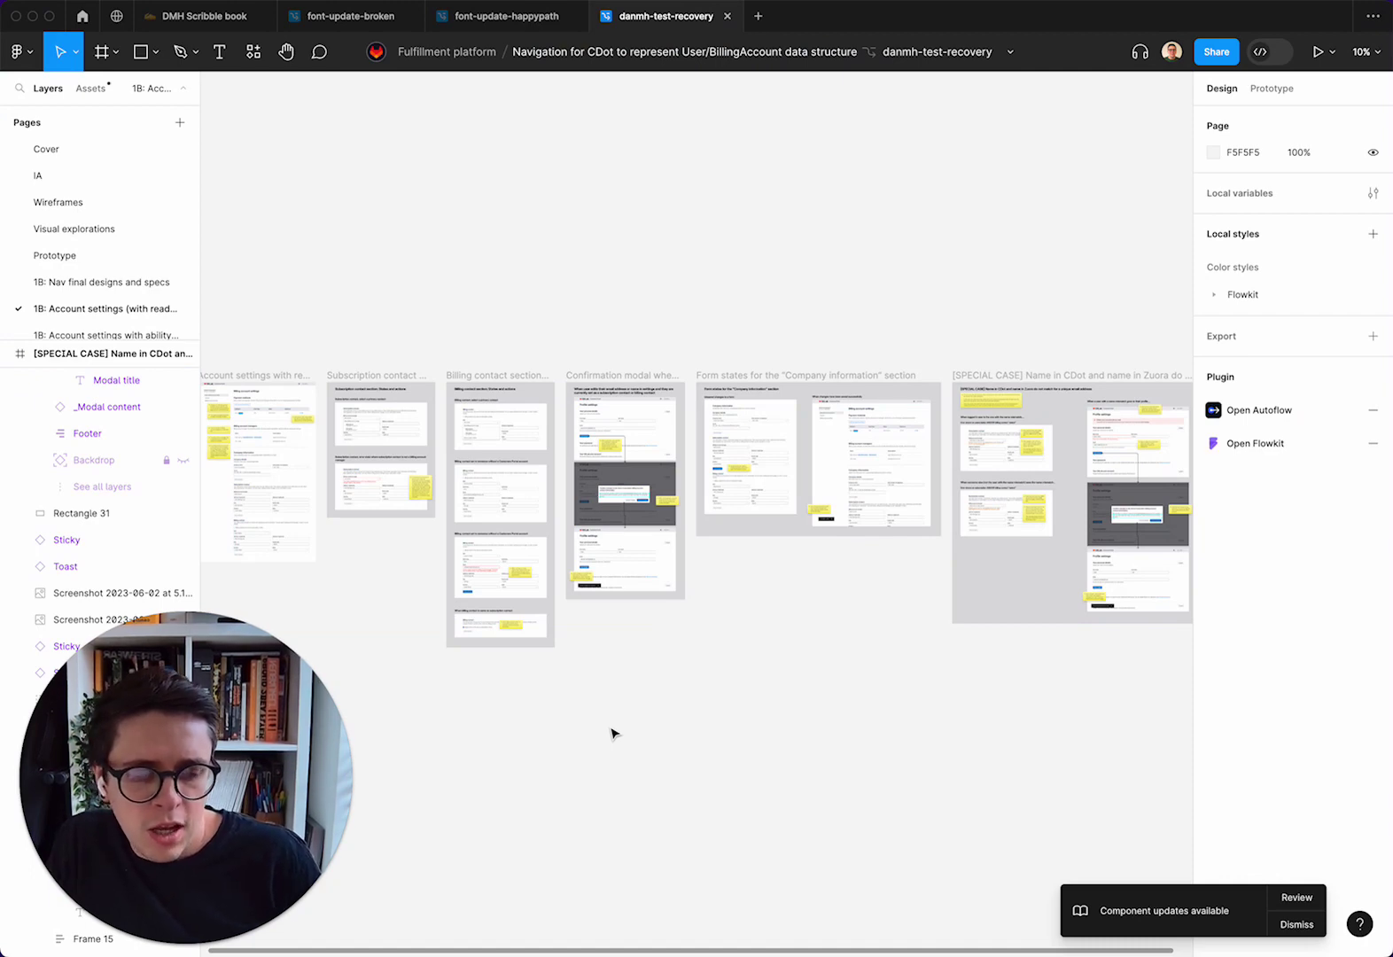
pyautogui.hscroll(-5, 611, 733)
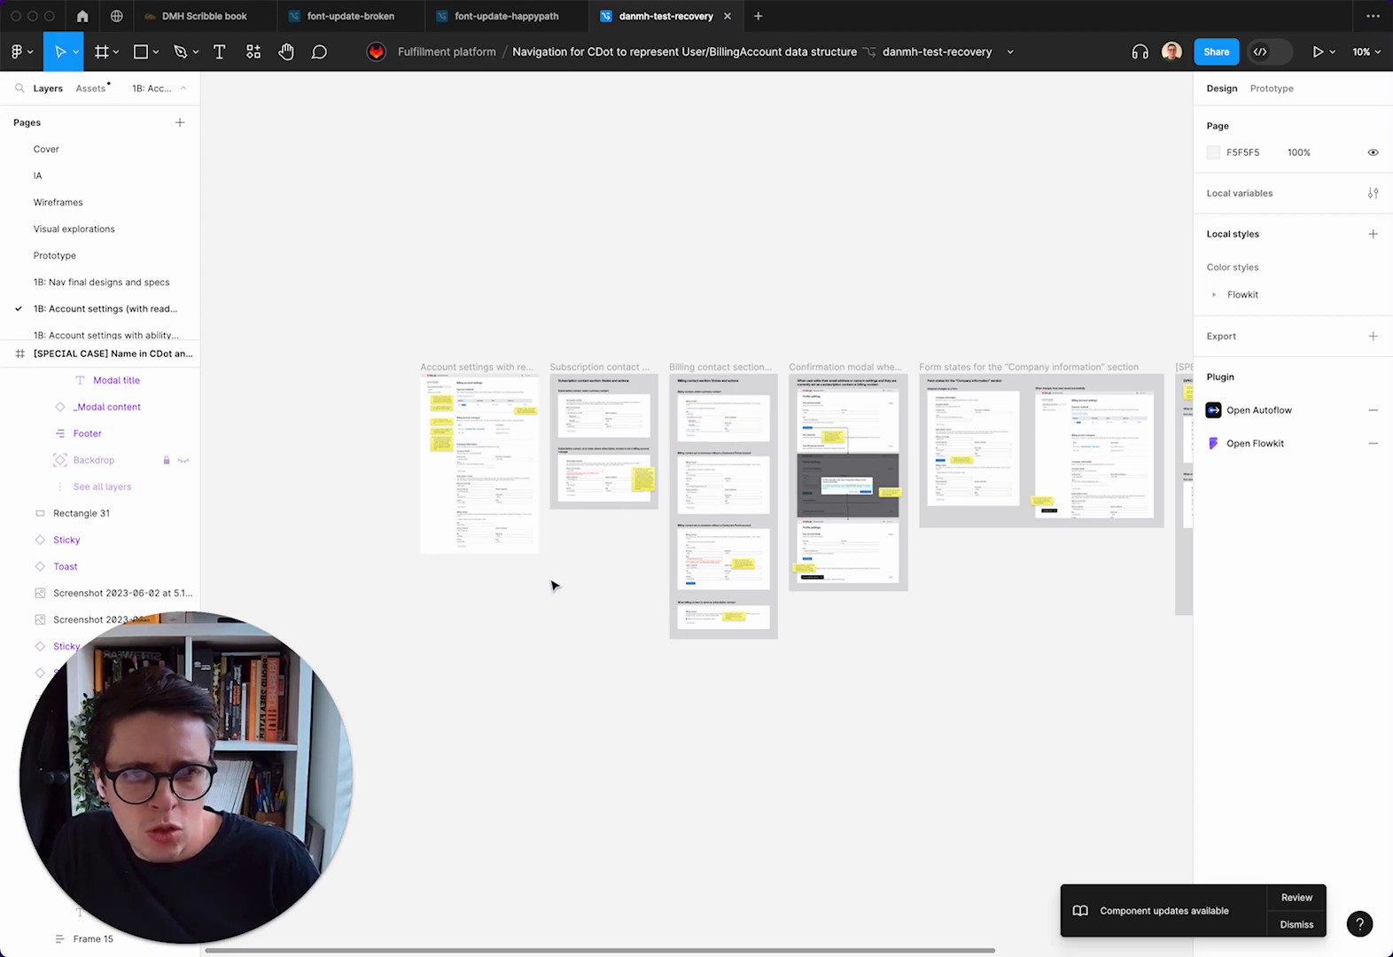
pyautogui.scroll(5, 553, 583)
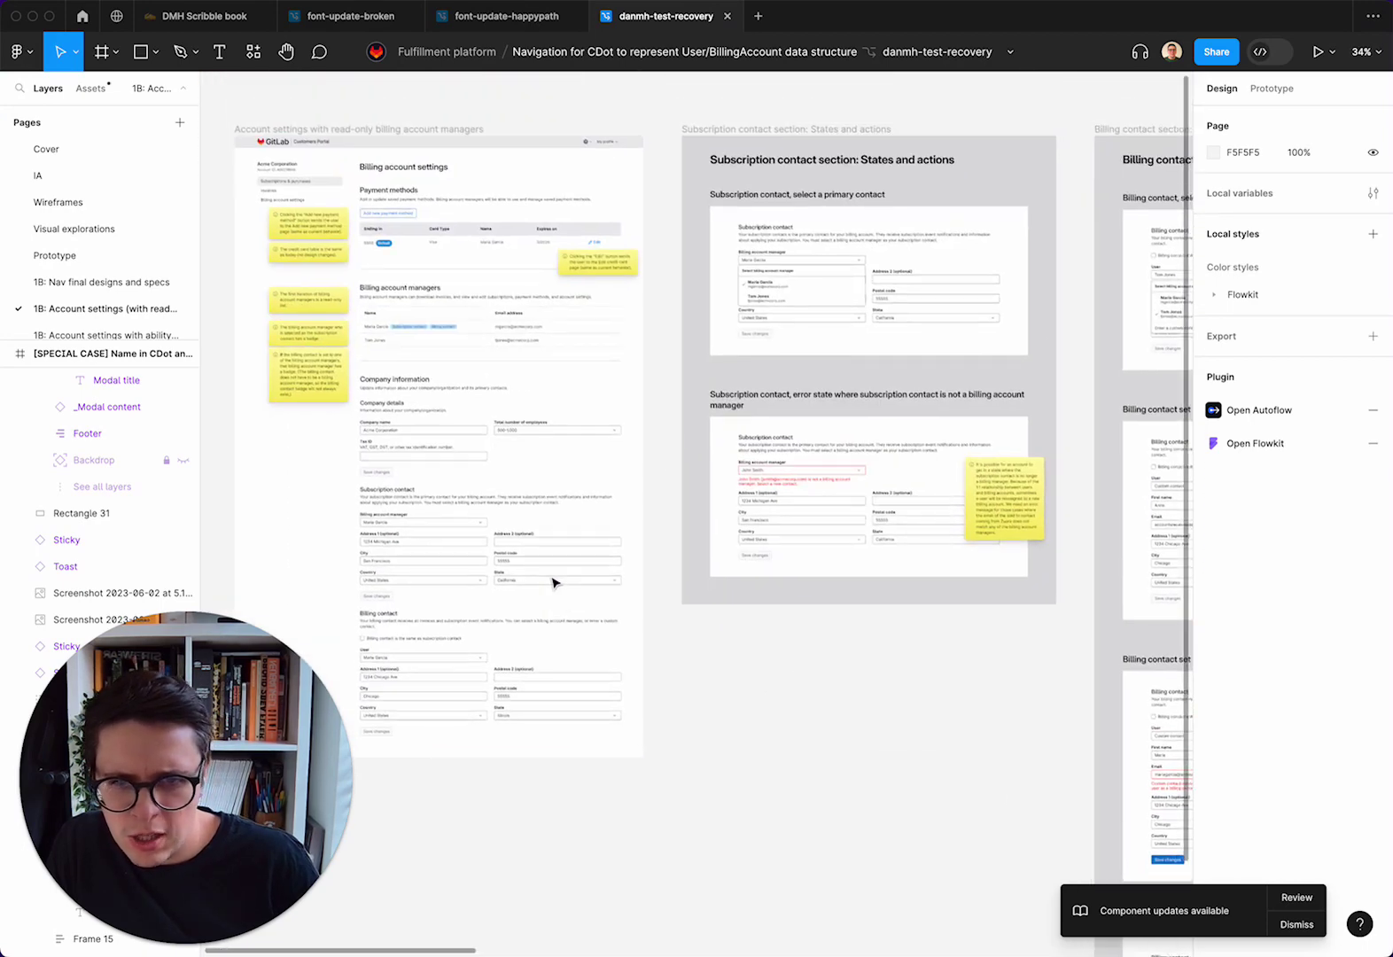